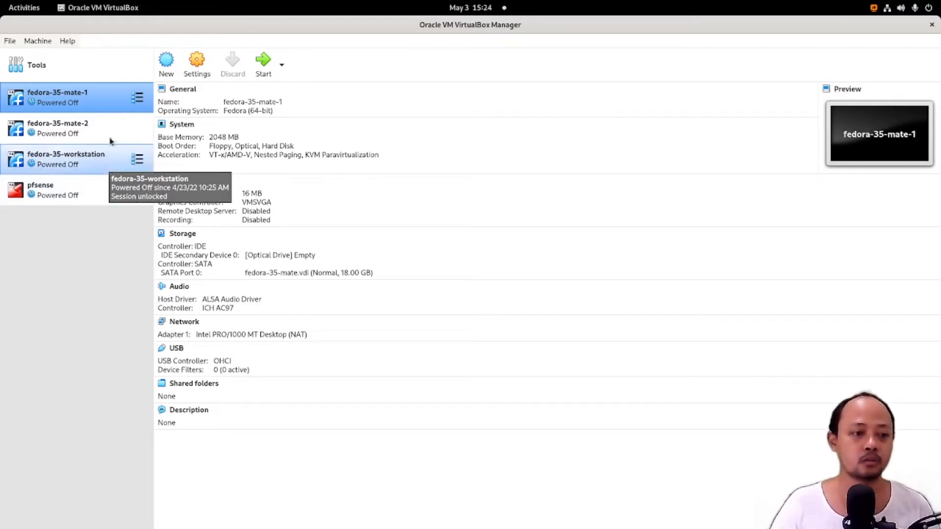
Step: Open the network settings of the fedora-35-mate-1 virtual machine and check Adapter 1 and Adapter 2
{"action": "left_click", "coordinate": [100, 124]}
{"action": "left_click", "coordinate": [96, 102]}
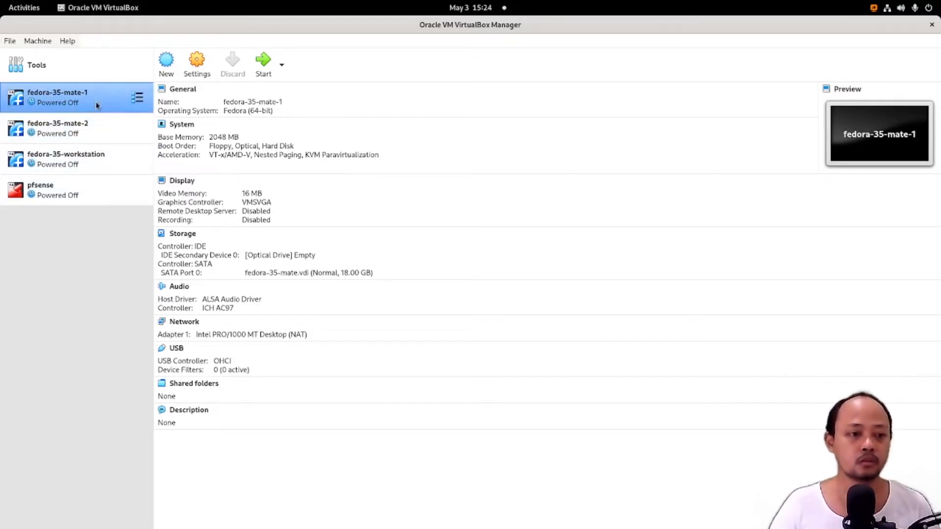
{"action": "left_click", "coordinate": [192, 72]}
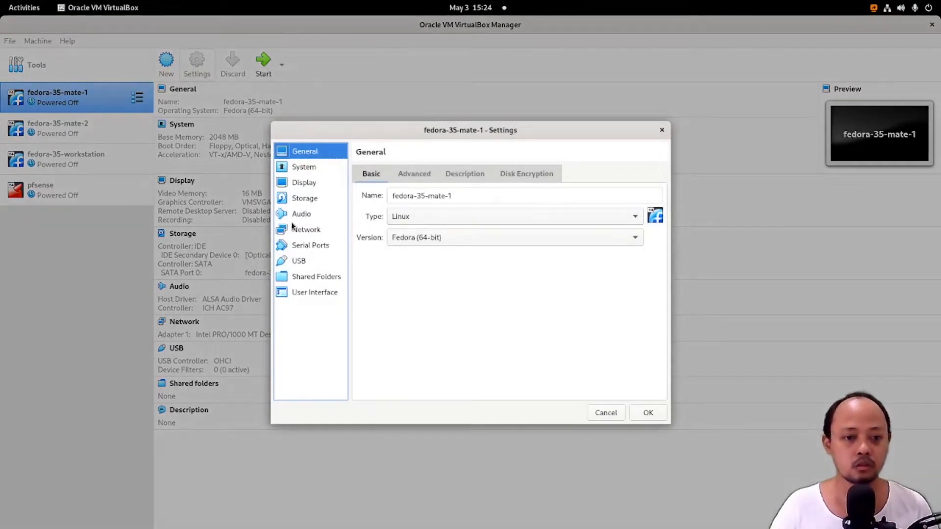
{"action": "left_click", "coordinate": [315, 232]}
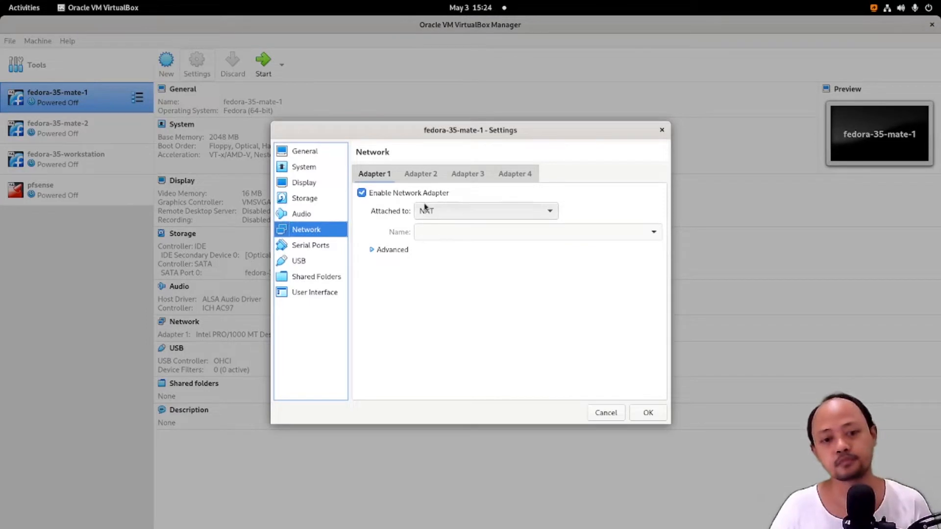
{"action": "left_click", "coordinate": [422, 175]}
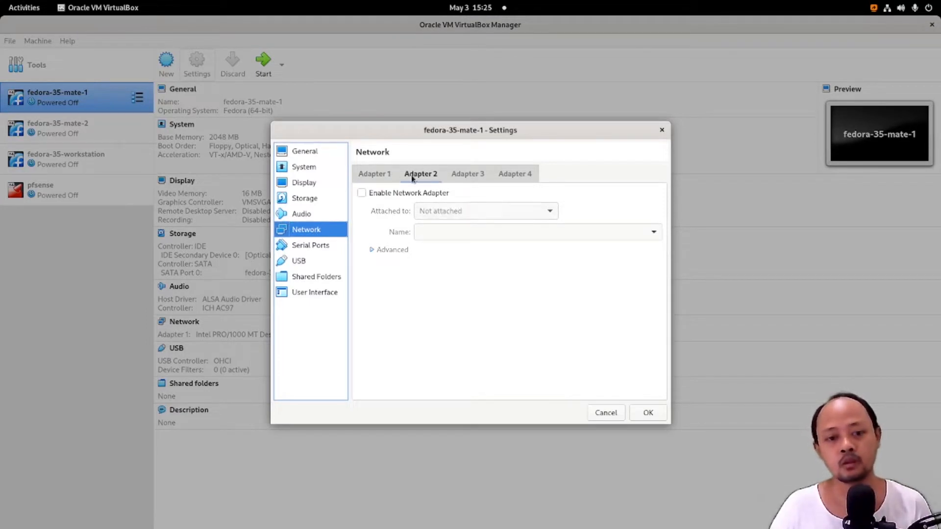
{"action": "left_click", "coordinate": [376, 177]}
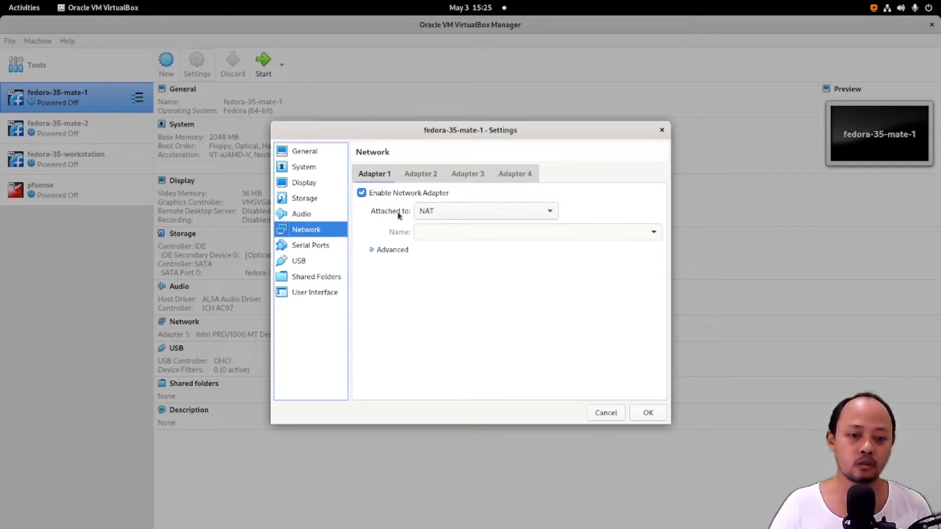
Step: Review Adapter 1's attachment types and advanced options without changing them, and close the settings dialog
{"action": "left_click", "coordinate": [446, 210]}
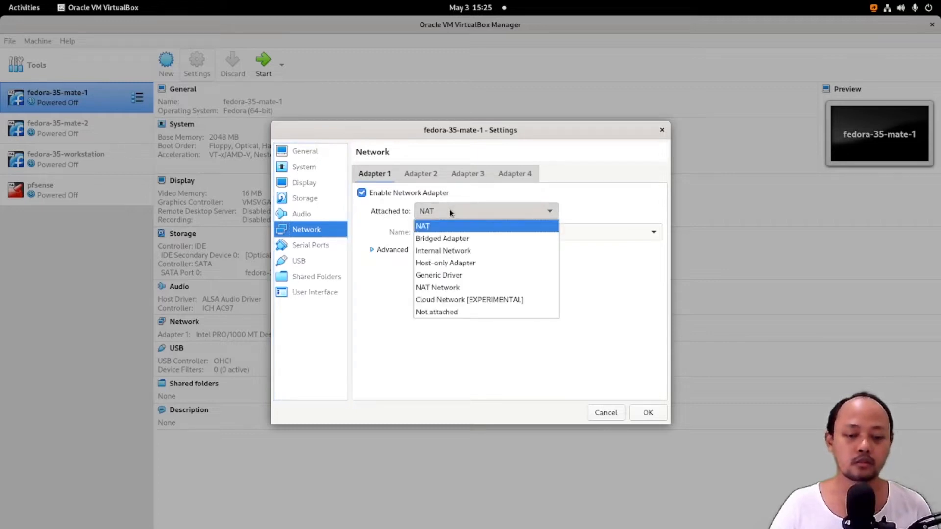
{"action": "left_click", "coordinate": [371, 292]}
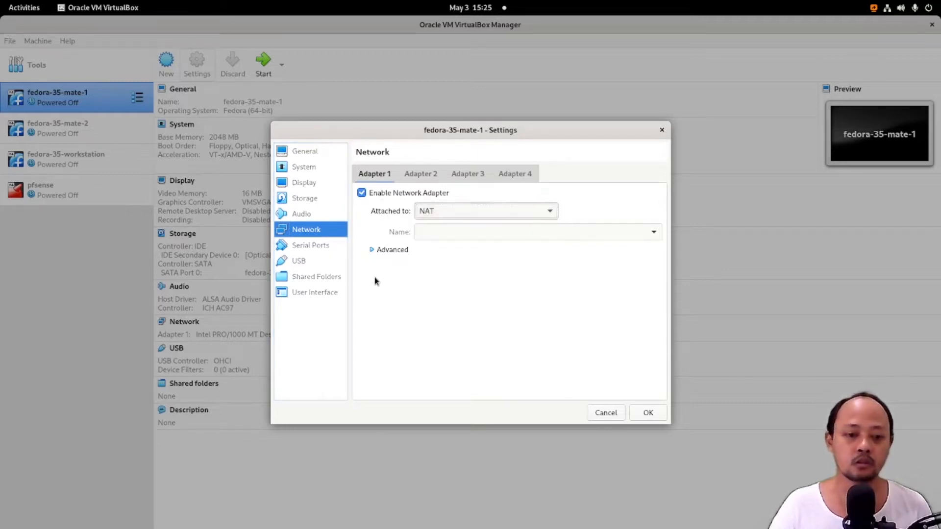
{"action": "left_click", "coordinate": [371, 250]}
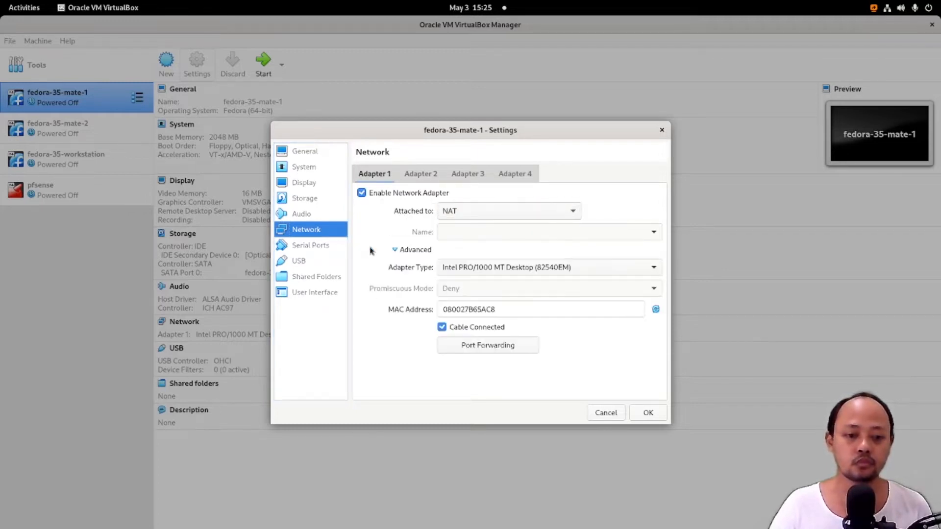
{"action": "left_click", "coordinate": [397, 250]}
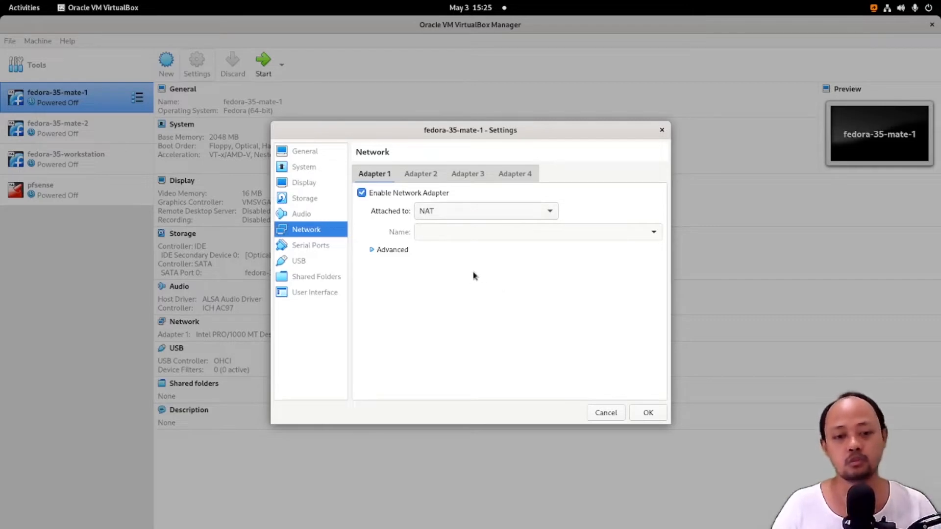
{"action": "left_click", "coordinate": [661, 129]}
Step: Start the fedora-35-mate-1 and fedora-35-mate-2 virtual machines, moving their windows apart
{"action": "left_click", "coordinate": [260, 68]}
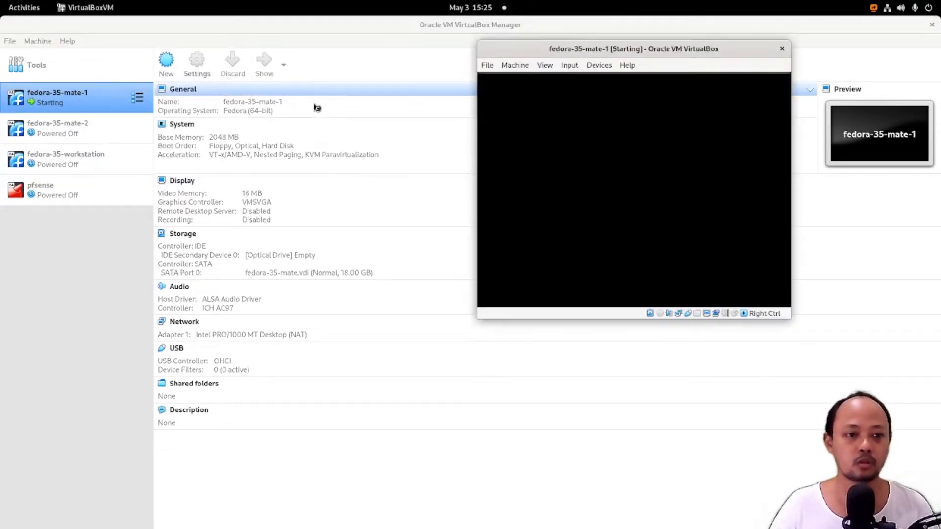
{"action": "left_click_drag", "start_coordinate": [599, 43], "coordinate": [167, 146]}
{"action": "left_click", "coordinate": [80, 125]}
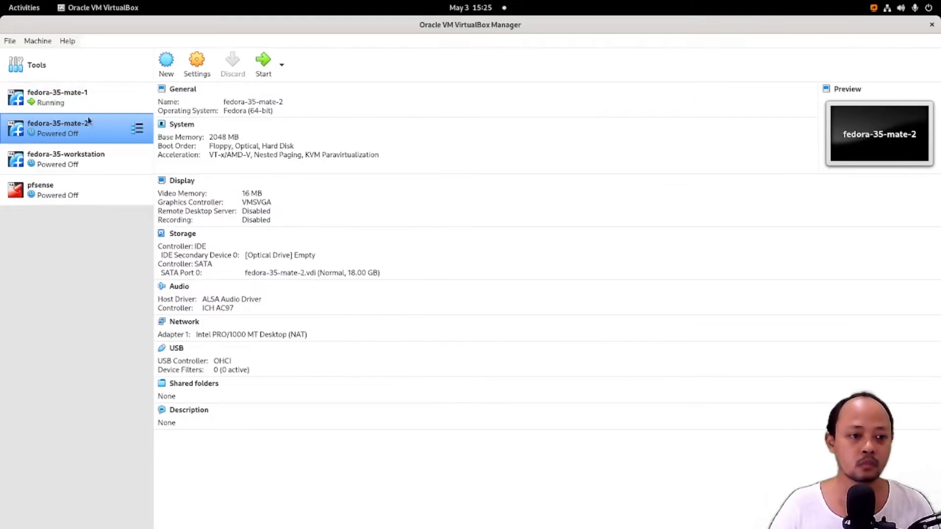
{"action": "left_click", "coordinate": [262, 63]}
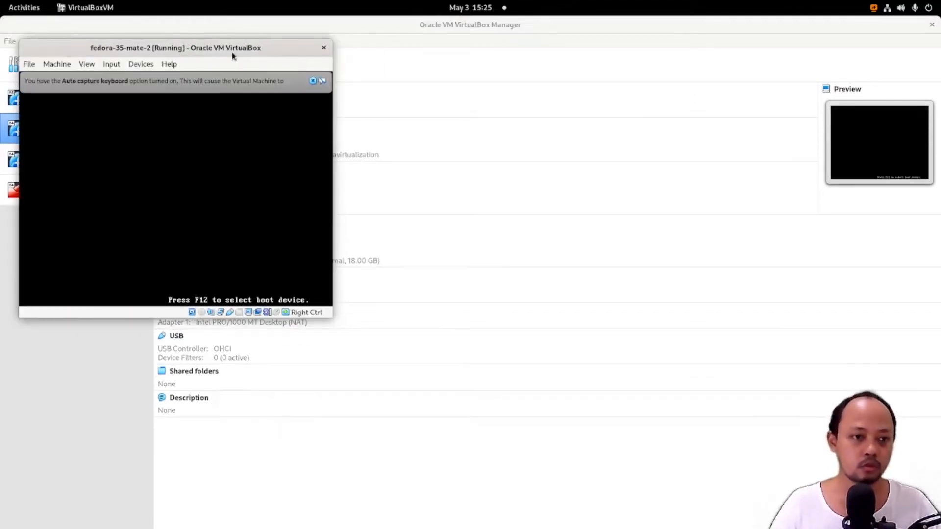
{"action": "left_click_drag", "start_coordinate": [230, 47], "coordinate": [739, 88]}
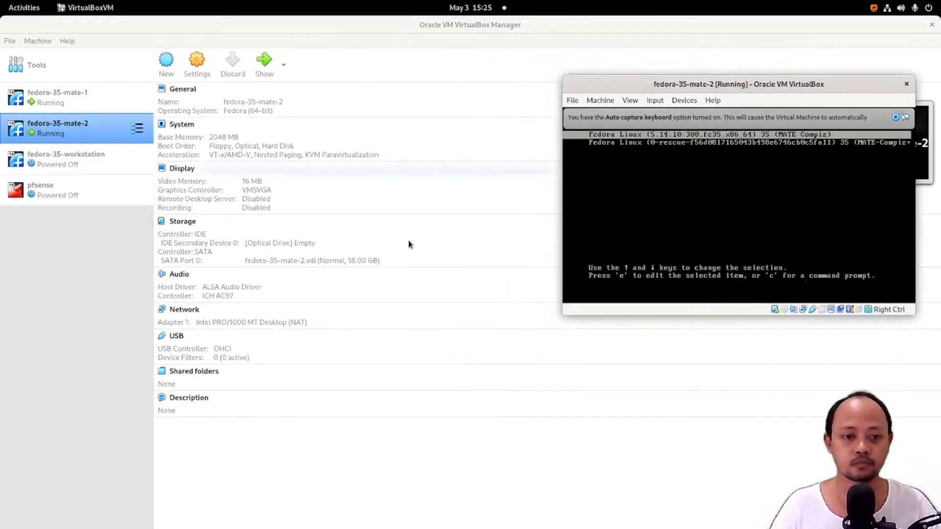
Step: Dismiss the notices in both virtual machine windows and arrange fedora-35-mate-1 and fedora-35-mate-2 side by side, with fedora-35-mate-2 active
{"action": "key", "text": "super"}
{"action": "left_click", "coordinate": [274, 274]}
{"action": "left_click_drag", "start_coordinate": [332, 161], "coordinate": [307, 85]}
{"action": "left_click", "coordinate": [395, 113]}
{"action": "left_click", "coordinate": [395, 113]}
{"action": "left_click", "coordinate": [895, 117]}
{"action": "left_click_drag", "start_coordinate": [764, 86], "coordinate": [670, 83]}
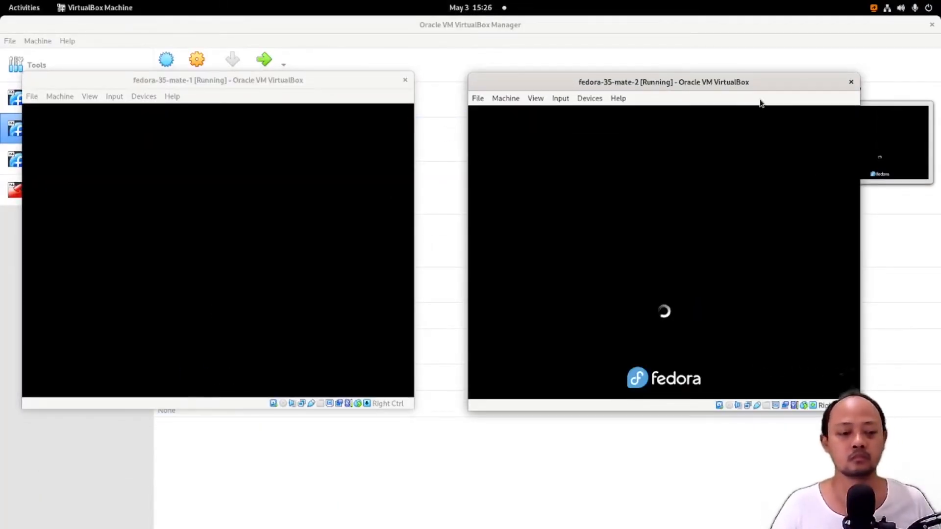
{"action": "left_click_drag", "start_coordinate": [779, 81], "coordinate": [836, 75]}
{"action": "left_click_drag", "start_coordinate": [398, 81], "coordinate": [378, 65]}
{"action": "left_click_drag", "start_coordinate": [701, 76], "coordinate": [718, 59]}
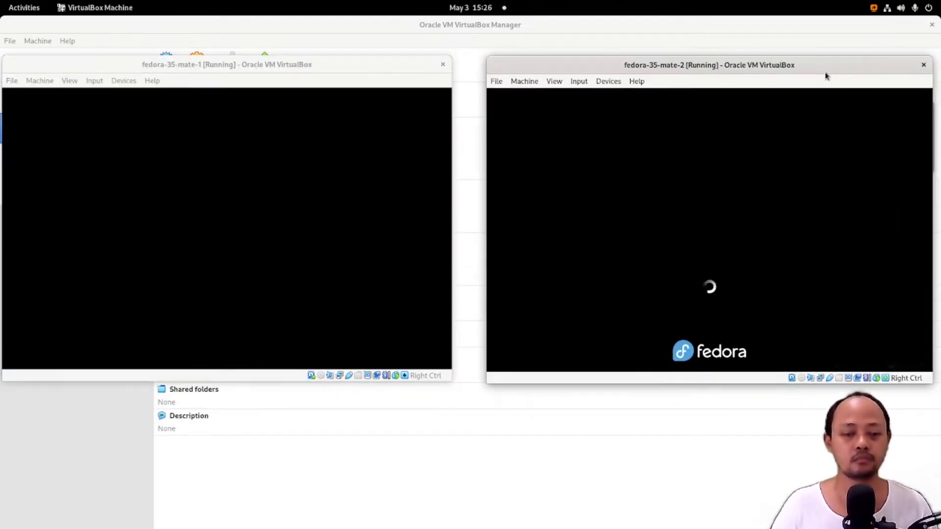
{"action": "left_click", "coordinate": [118, 237]}
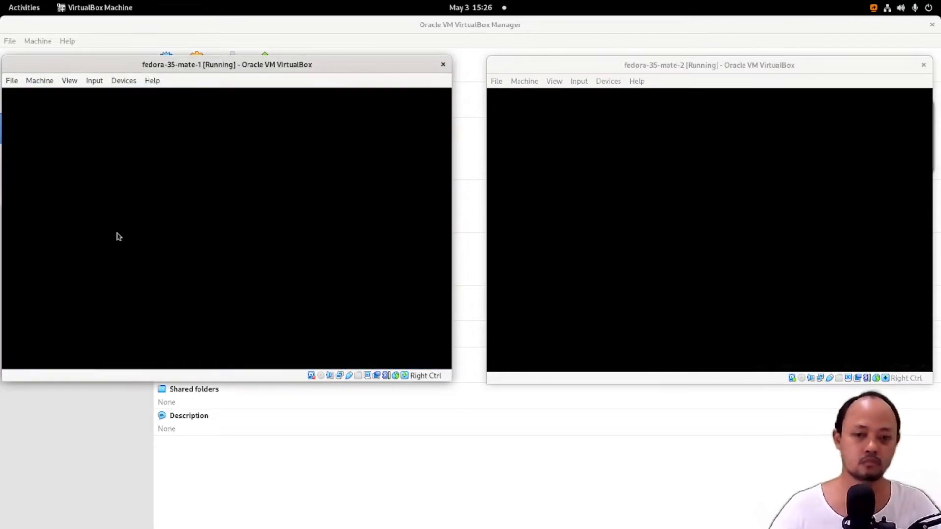
{"action": "left_click", "coordinate": [632, 240]}
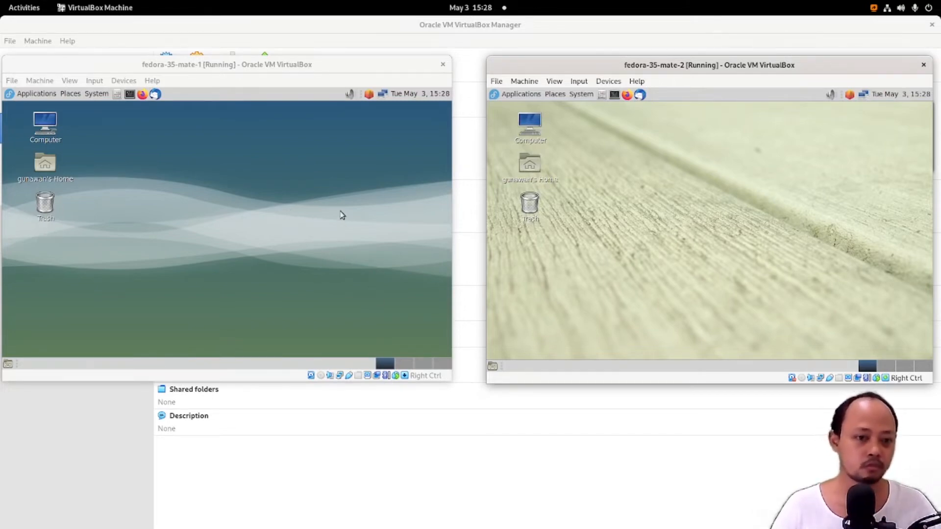
Step: Return to the VirtualBox Manager and check the network details of fedora-35-mate-1 and fedora-35-mate-2
{"action": "left_click", "coordinate": [118, 24]}
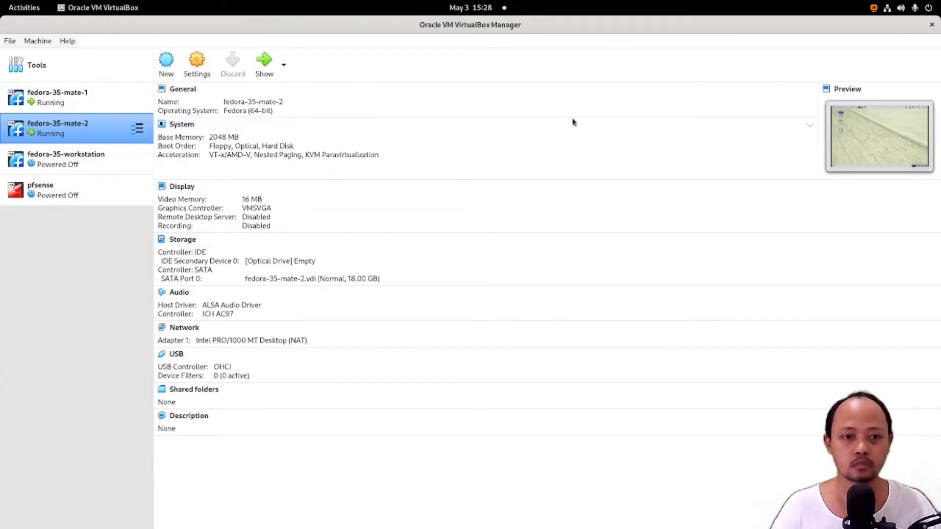
{"action": "left_click", "coordinate": [77, 103]}
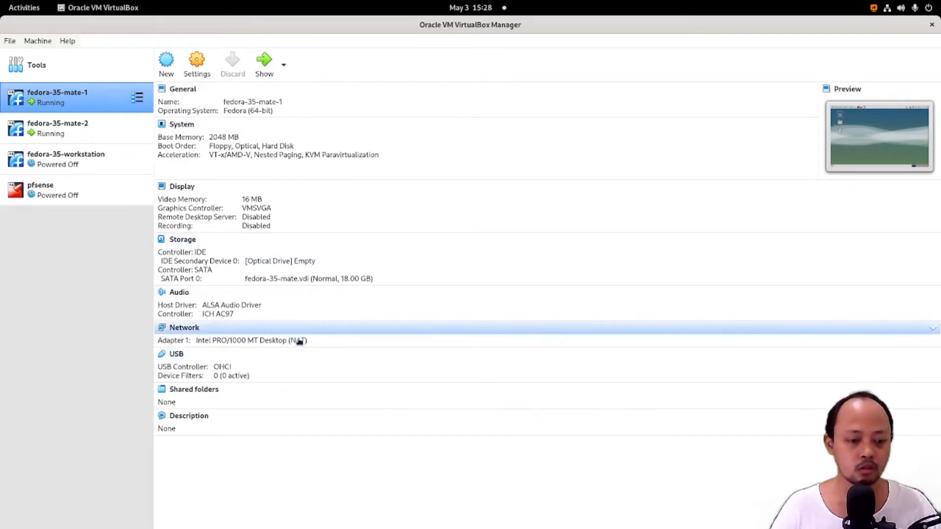
{"action": "left_click", "coordinate": [102, 131]}
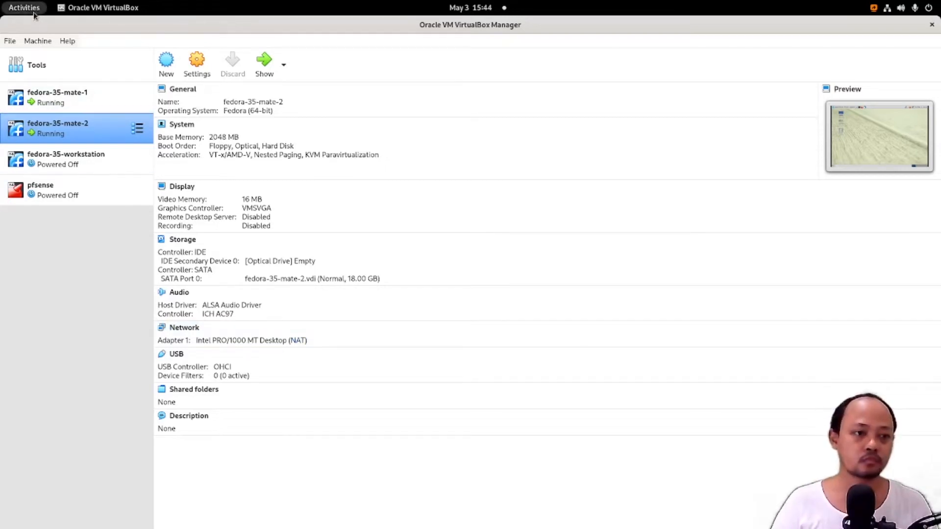
Step: Bring the running fedora-35-mate-1 and fedora-35-mate-2 windows back in front of the manager
{"action": "left_click", "coordinate": [30, 9]}
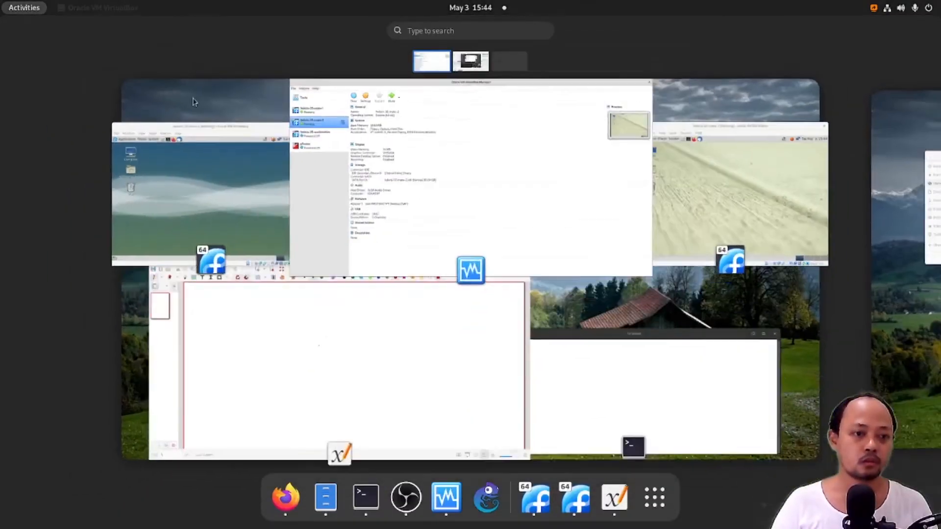
{"action": "left_click", "coordinate": [252, 153]}
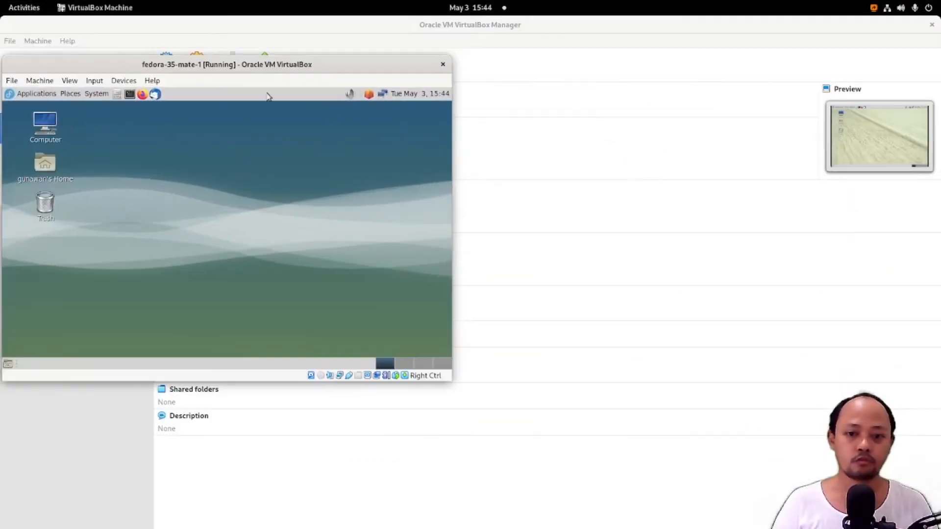
{"action": "left_click", "coordinate": [24, 8]}
{"action": "left_click", "coordinate": [696, 201]}
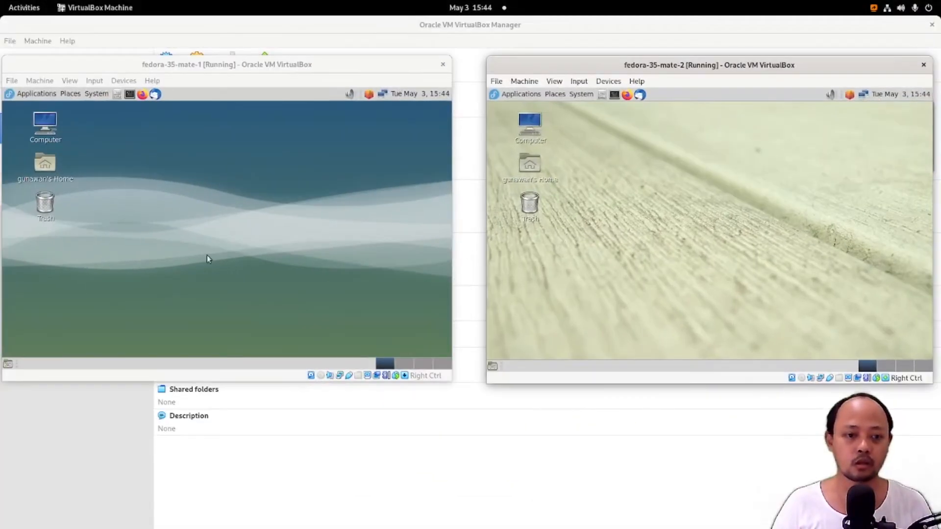
Step: Open a MATE Terminal in each of the two virtual machines and maximize both terminals
{"action": "left_click", "coordinate": [130, 95]}
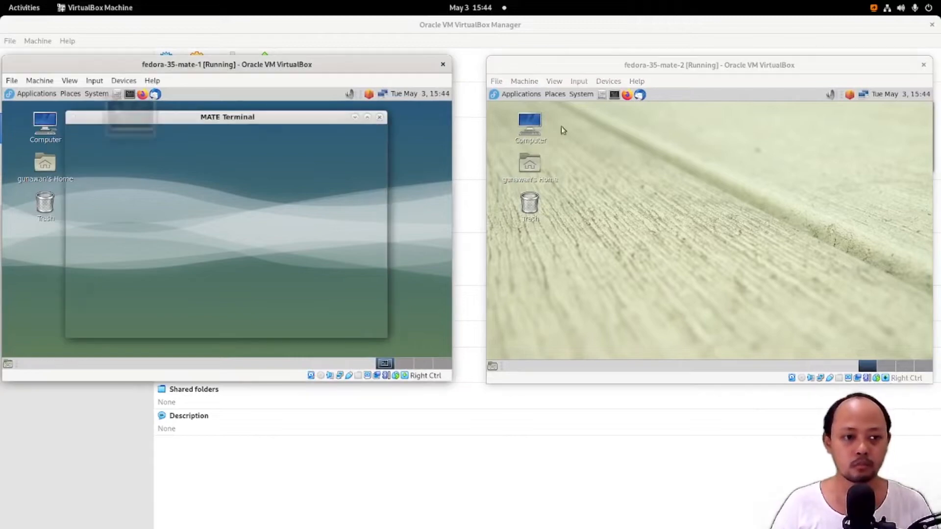
{"action": "left_click", "coordinate": [614, 95]}
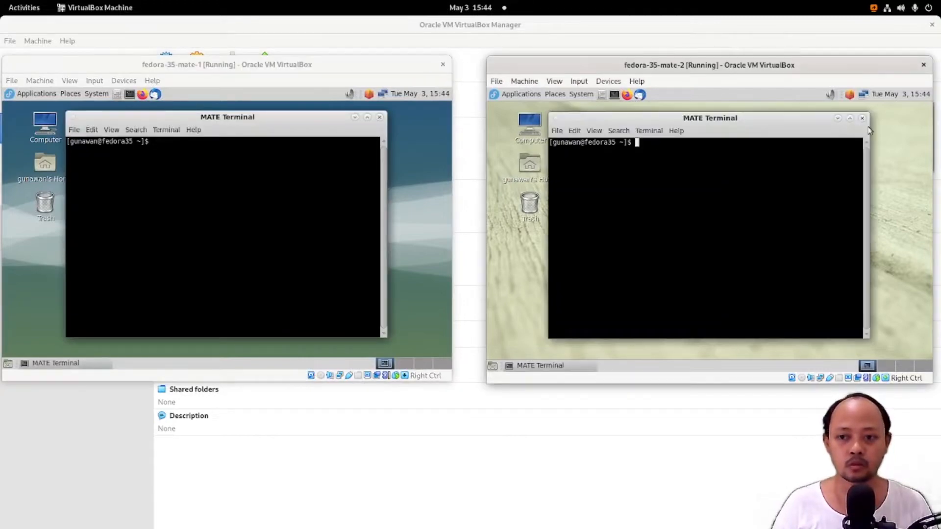
{"action": "left_click", "coordinate": [849, 118]}
{"action": "left_click", "coordinate": [367, 118]}
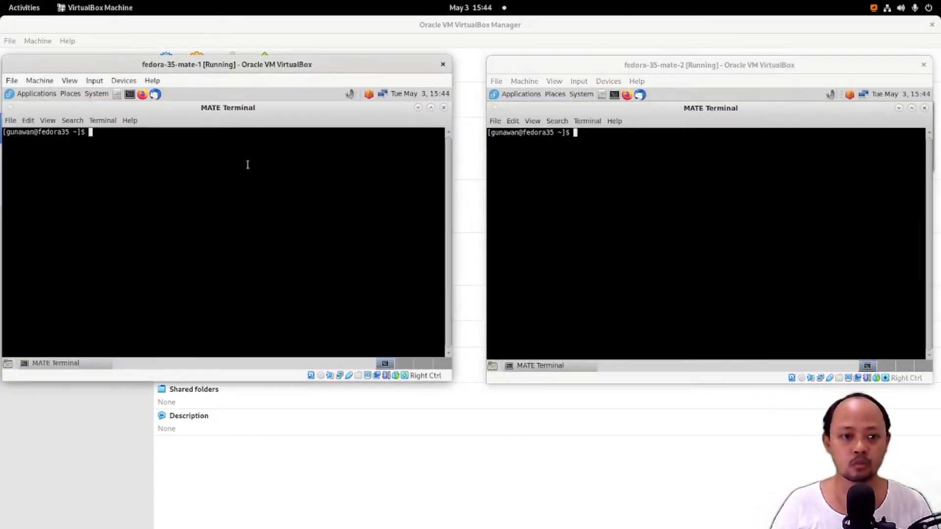
Step: Run "ip add" in the fedora-35-mate-1 terminal and in the fedora-35-mate-2 terminal to list their IP addresses
{"action": "type", "text": "ip add"}
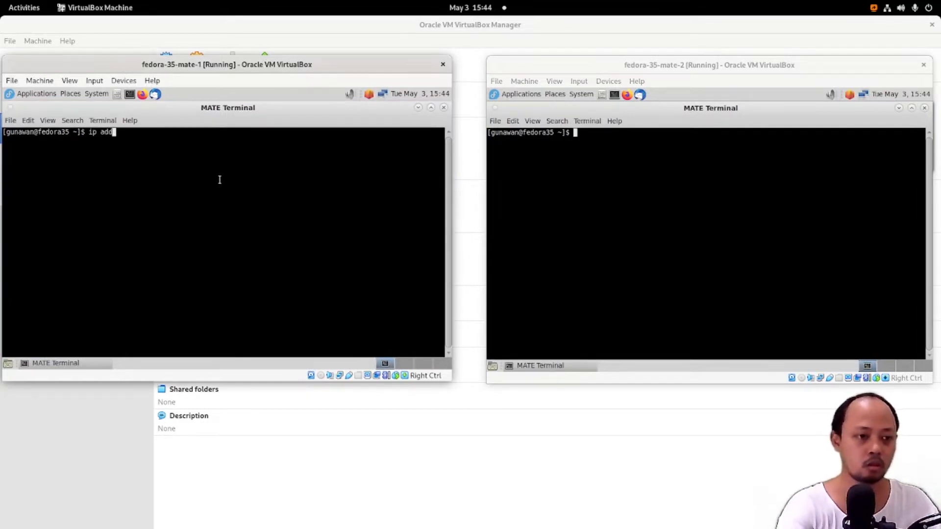
{"action": "key", "text": "Return"}
{"action": "left_click", "coordinate": [598, 208]}
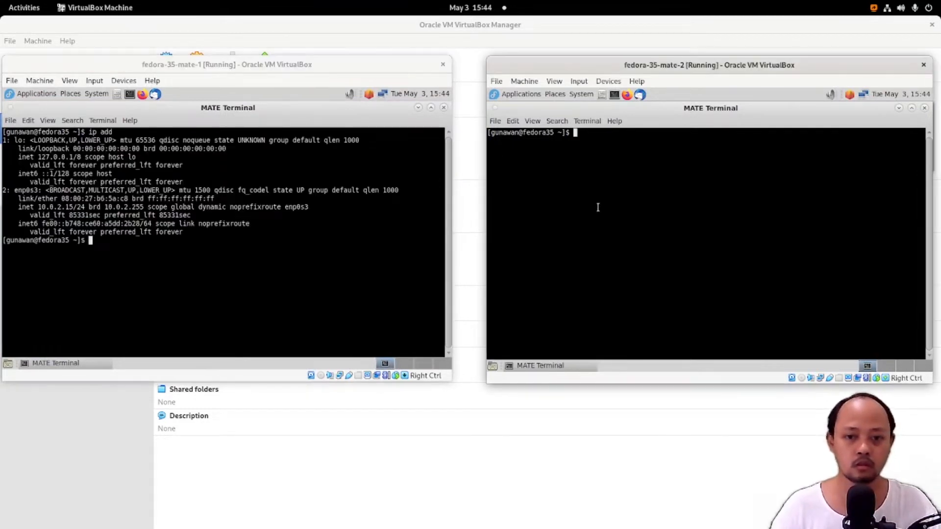
{"action": "type", "text": "ip add"}
{"action": "key", "text": "Return"}
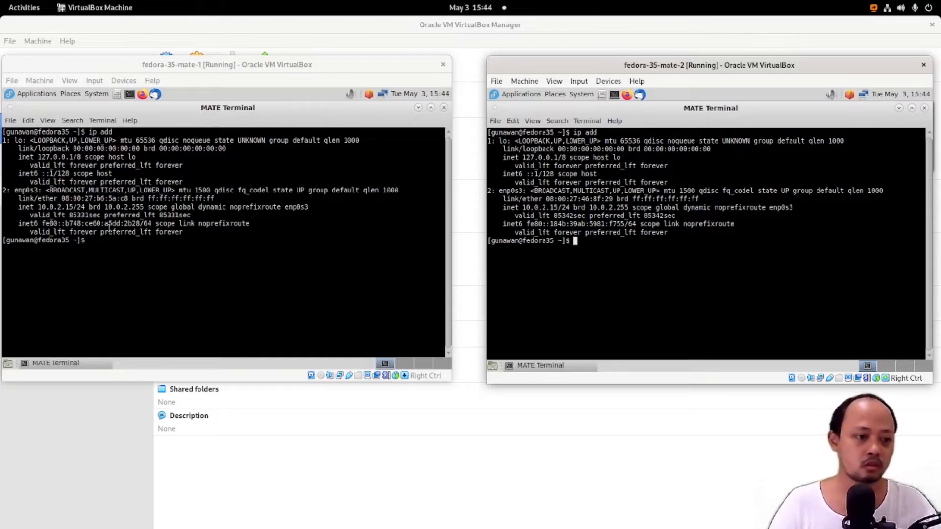
Step: Test internet access from fedora-35-mate-2 with "ping google.com", stopping the ping after a few replies
{"action": "left_click", "coordinate": [531, 262]}
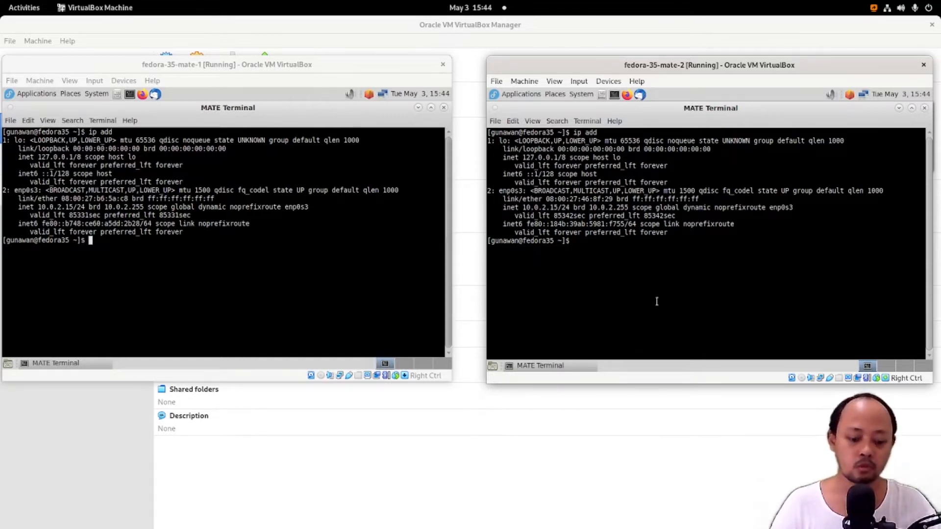
{"action": "type", "text": "ping google.co"}
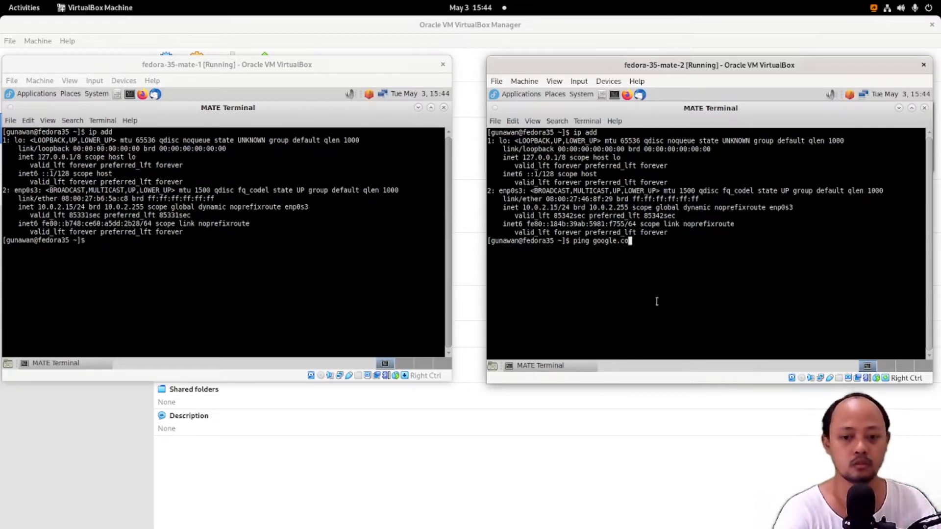
{"action": "type", "text": "m"}
{"action": "key", "text": "Return"}
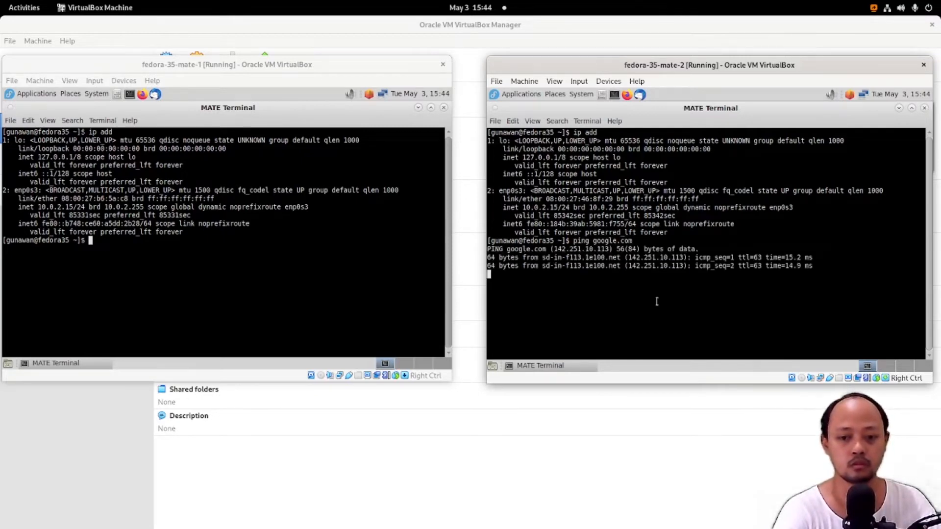
{"action": "key", "text": "ctrl+c"}
Step: Test internet access from fedora-35-mate-1 with "ping google.com", stopping the ping after a few replies
{"action": "left_click", "coordinate": [331, 298]}
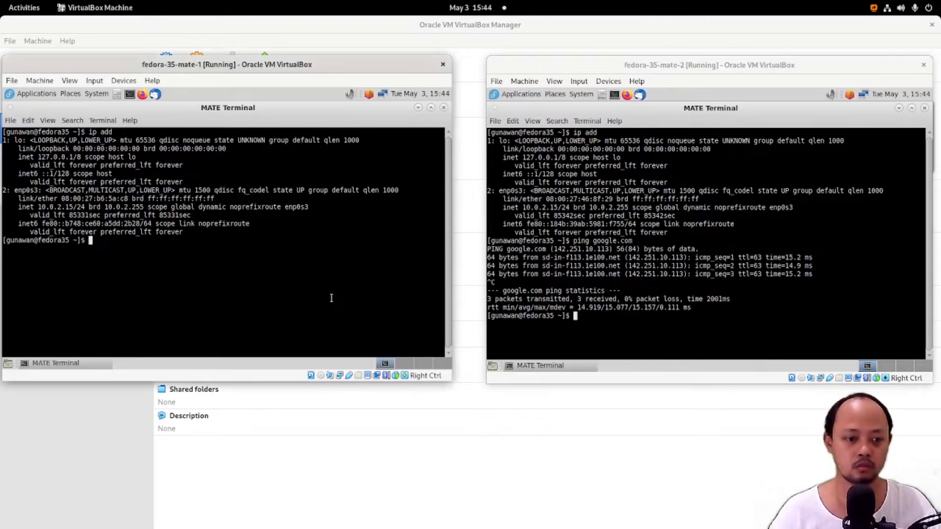
{"action": "type", "text": "ping google.com"}
{"action": "key", "text": "Return"}
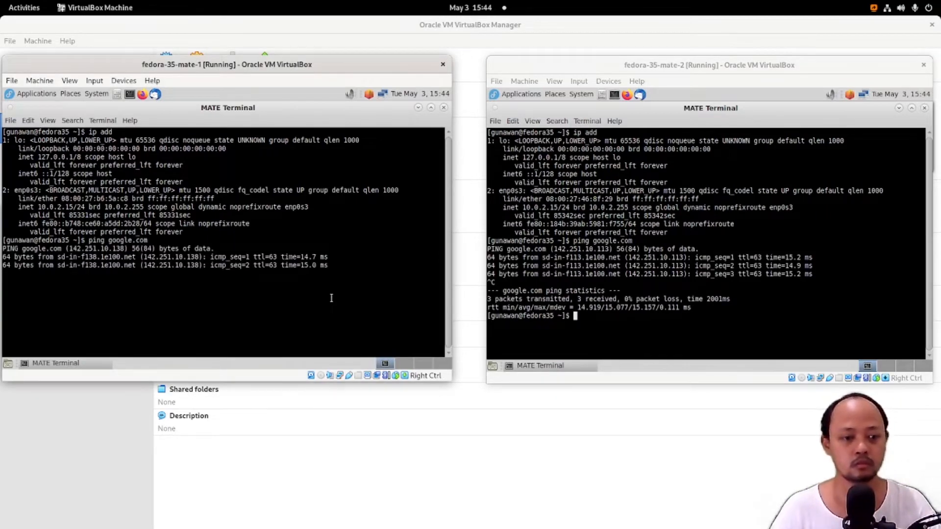
{"action": "key", "text": "ctrl+c"}
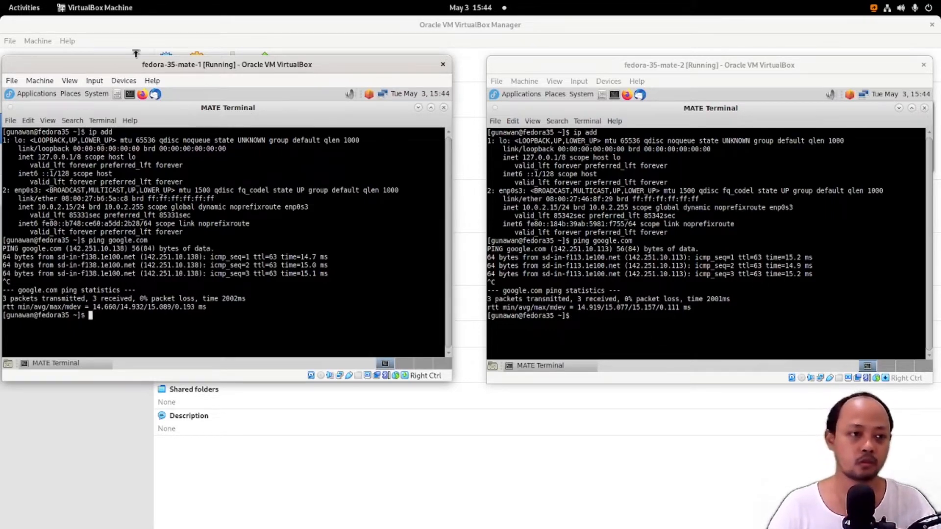
Step: Switch to the host's Terminal, run "ip add" and highlight the host's IPv4 address on enp4s0
{"action": "left_click", "coordinate": [24, 7]}
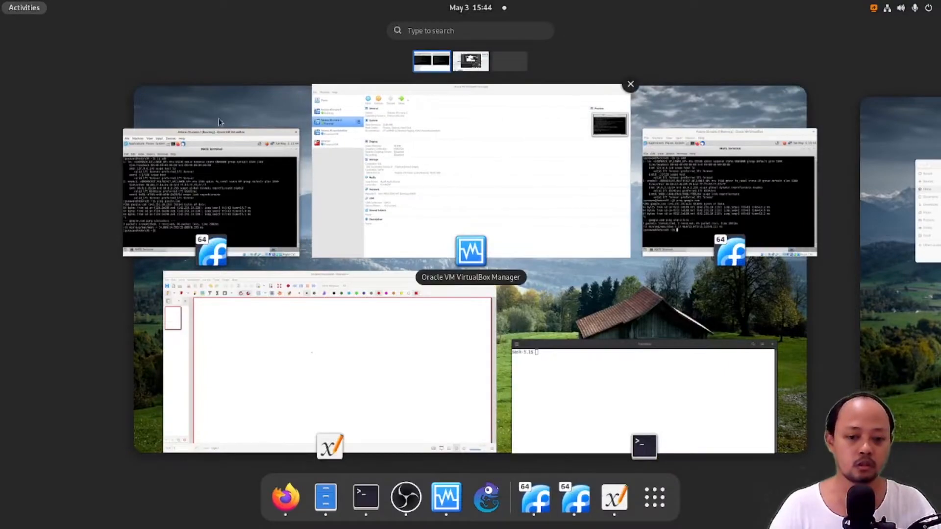
{"action": "left_click", "coordinate": [603, 410]}
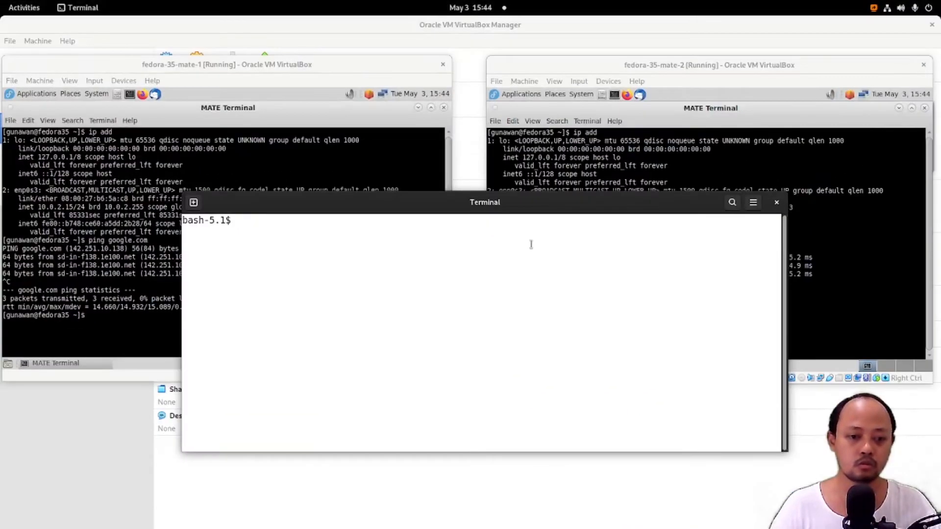
{"action": "left_click_drag", "start_coordinate": [558, 214], "coordinate": [566, 246]}
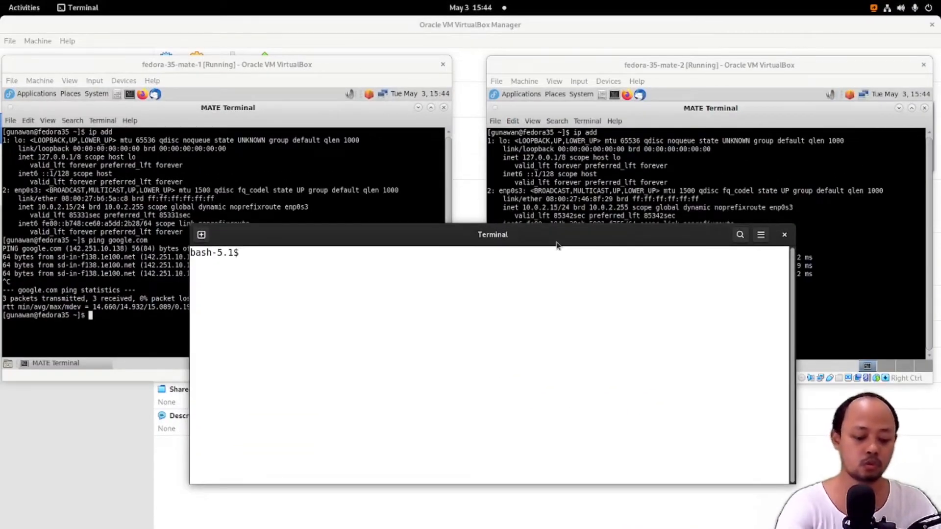
{"action": "type", "text": "ip add"}
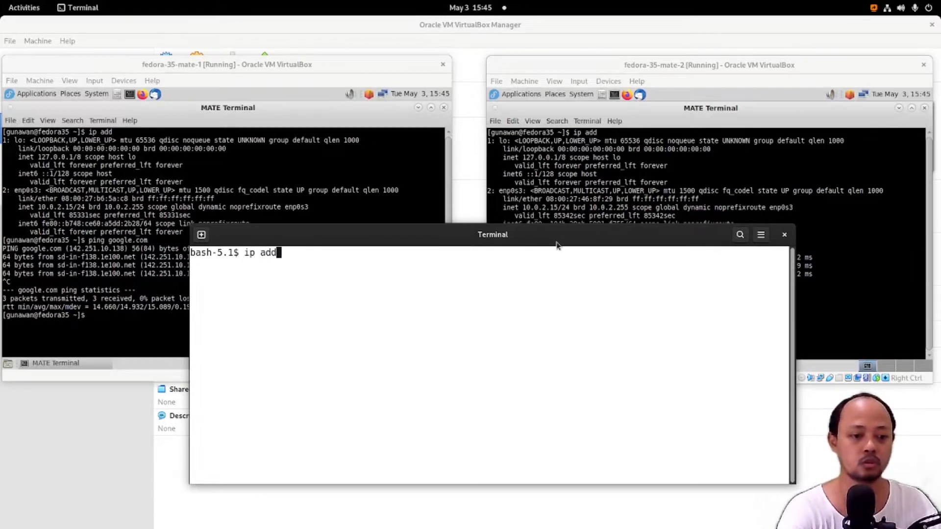
{"action": "key", "text": "Return"}
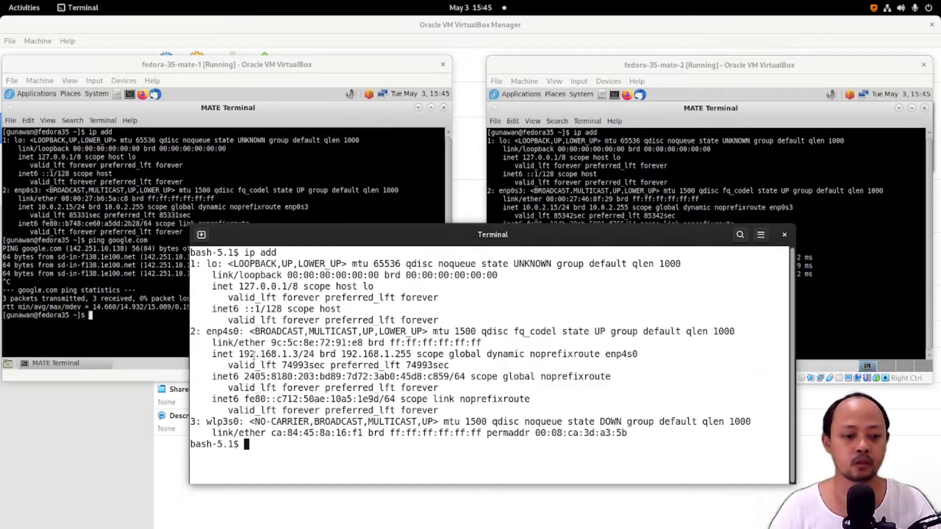
{"action": "left_click_drag", "start_coordinate": [239, 353], "coordinate": [298, 353]}
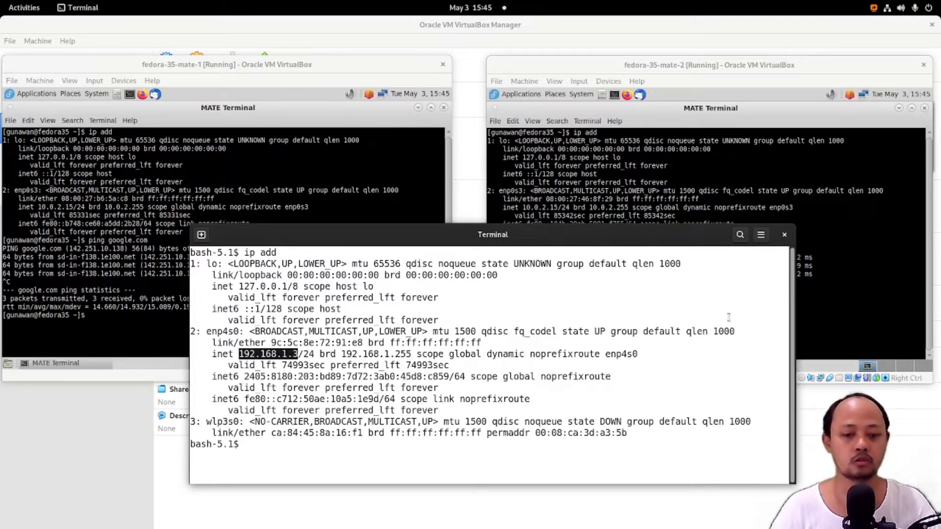
Step: Test the connection from fedora-35-mate-2 to the host with "ping 192.168.1.3", stopping the ping after a few replies
{"action": "left_click", "coordinate": [843, 308]}
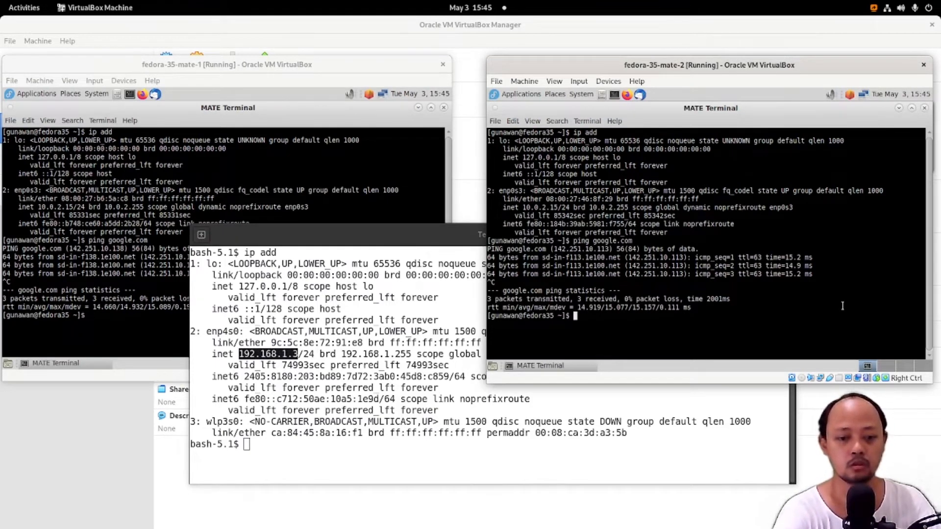
{"action": "type", "text": "ping 192.168.1.3"}
{"action": "key", "text": "Return"}
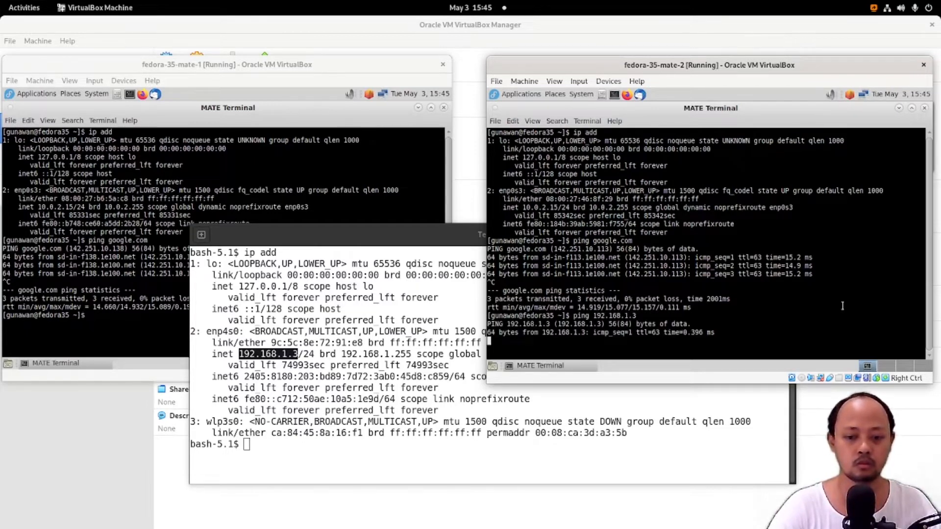
{"action": "key", "text": "ctrl+c"}
Step: Test the connection from fedora-35-mate-1 to the host with "ping 192.168.1.3", stopping the ping after a few replies
{"action": "left_click", "coordinate": [302, 185]}
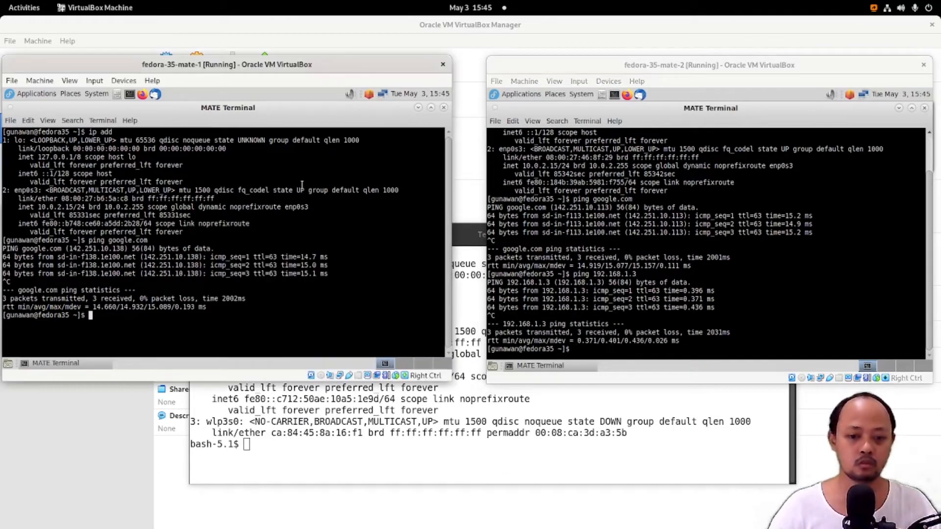
{"action": "type", "text": "ping "}
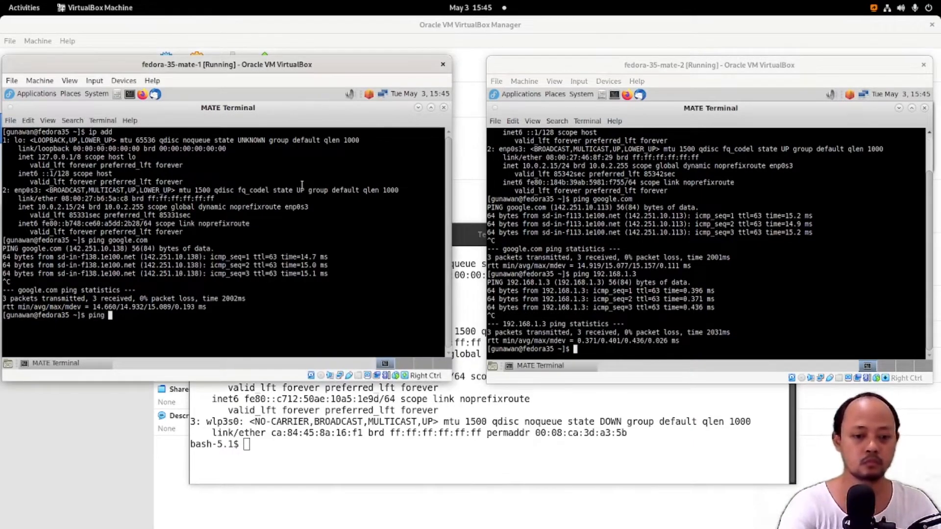
{"action": "type", "text": "192.1"}
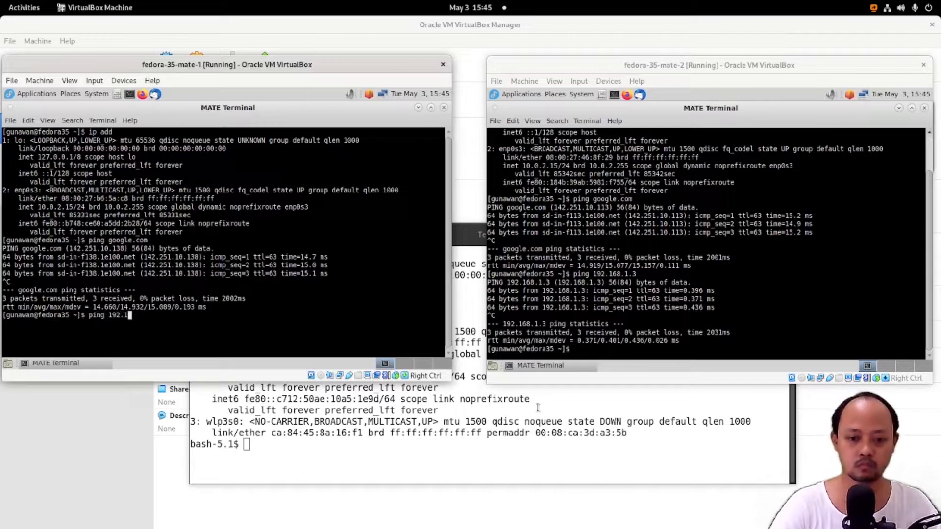
{"action": "type", "text": "68.1.3"}
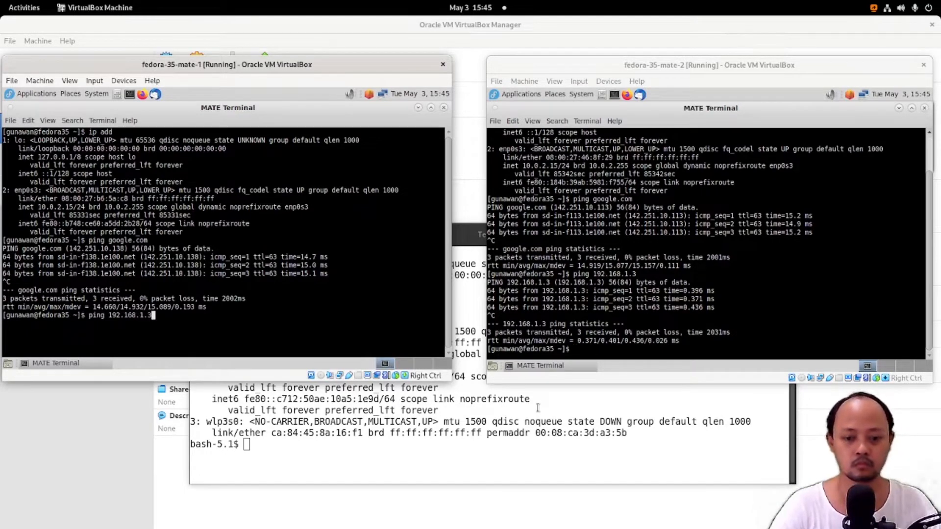
{"action": "key", "text": "Return"}
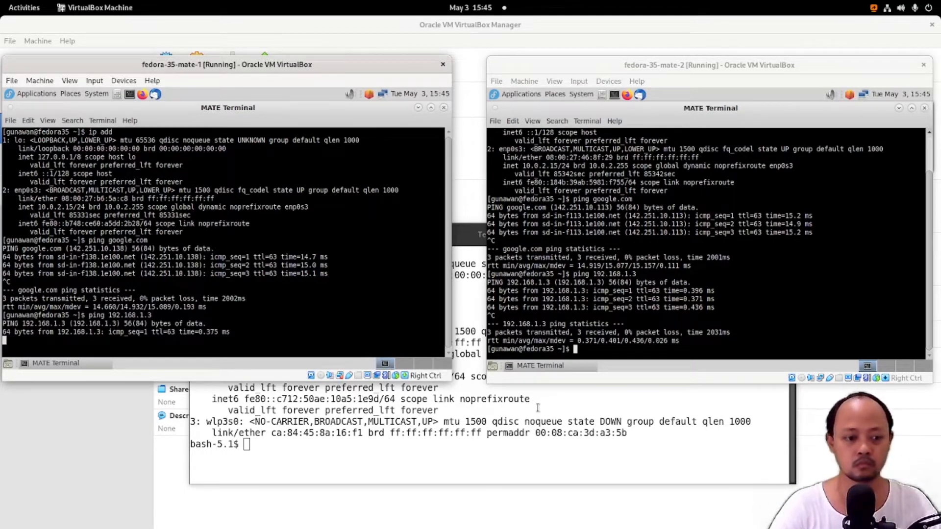
{"action": "key", "text": "ctrl+c"}
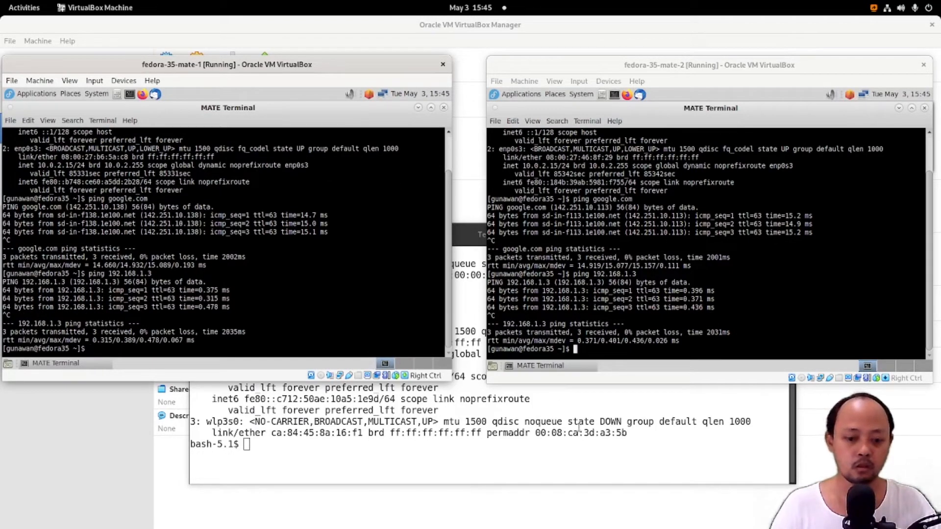
Step: Highlight the enp0s3 IPv4 address in both virtual machines' terminals to compare the two
{"action": "left_click", "coordinate": [724, 312]}
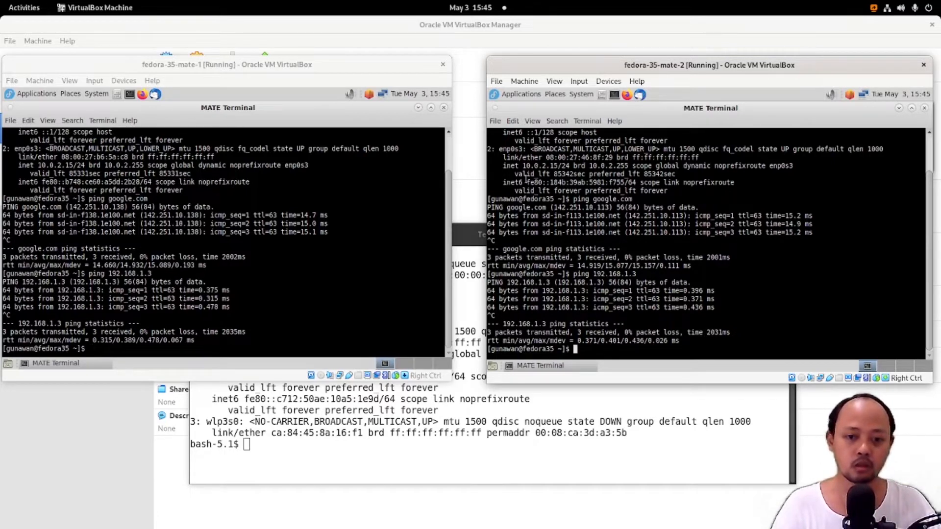
{"action": "left_click", "coordinate": [231, 196]}
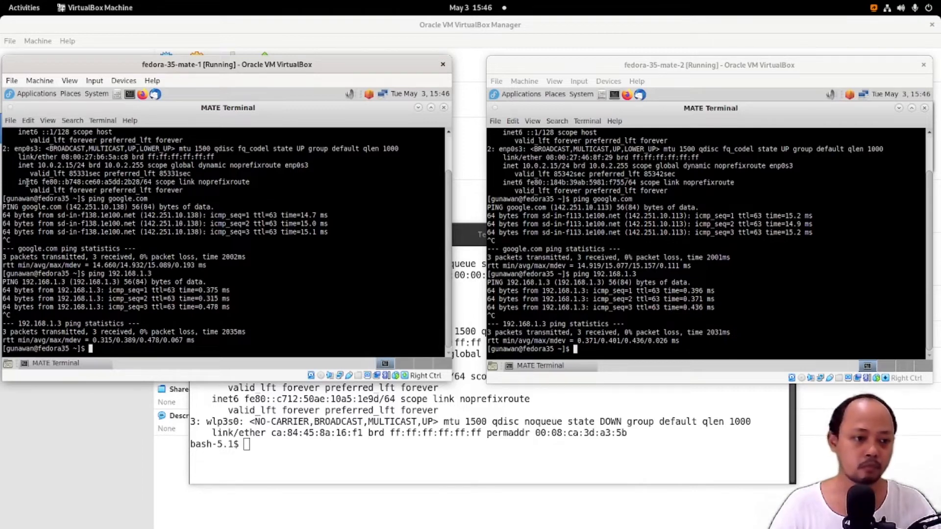
{"action": "left_click_drag", "start_coordinate": [37, 165], "coordinate": [75, 165]}
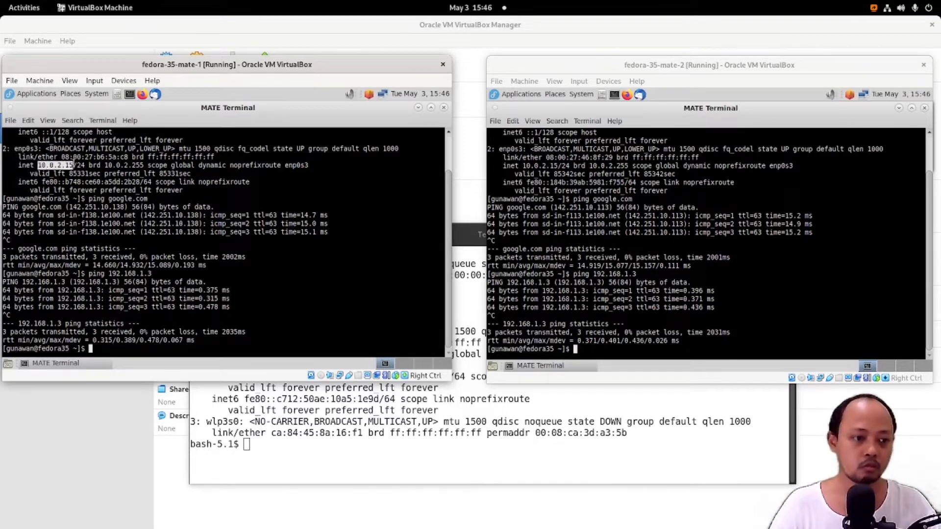
{"action": "left_click_drag", "start_coordinate": [523, 165], "coordinate": [557, 166]}
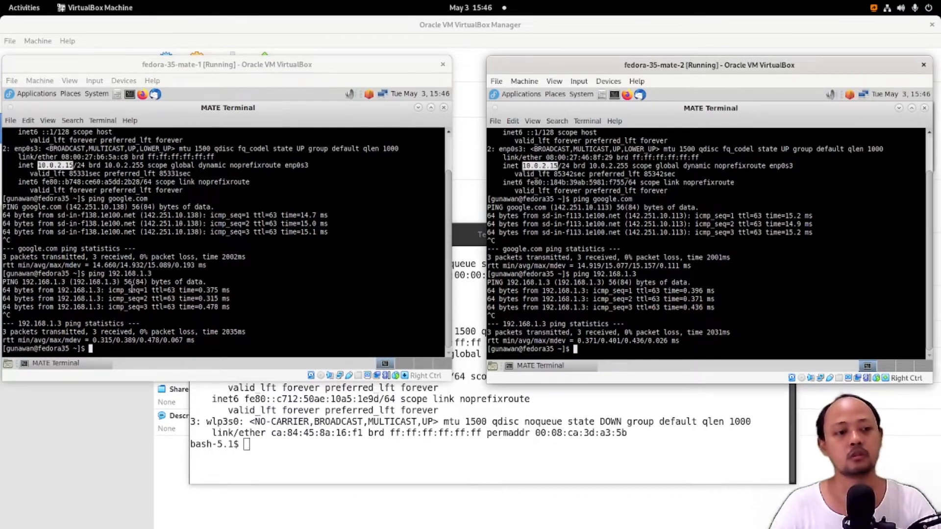
Step: Run "ping 10.0.2.15" in fedora-35-mate-2, stop it after several replies and highlight the replying address
{"action": "left_click", "coordinate": [655, 287]}
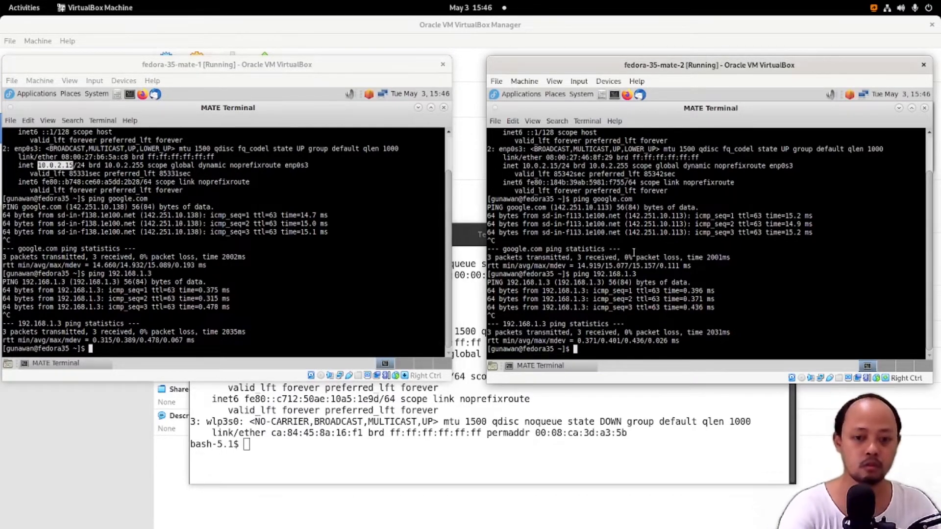
{"action": "type", "text": "ping "}
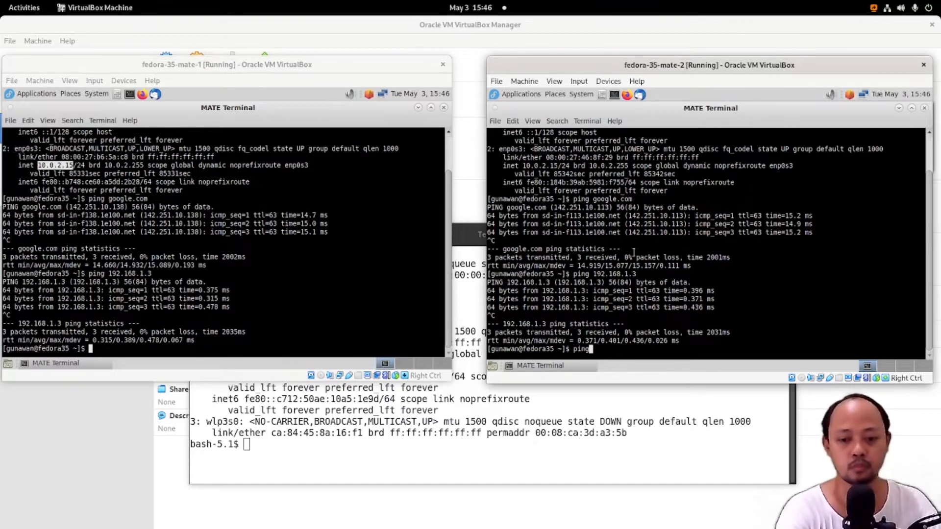
{"action": "type", "text": "10.0.2.15"}
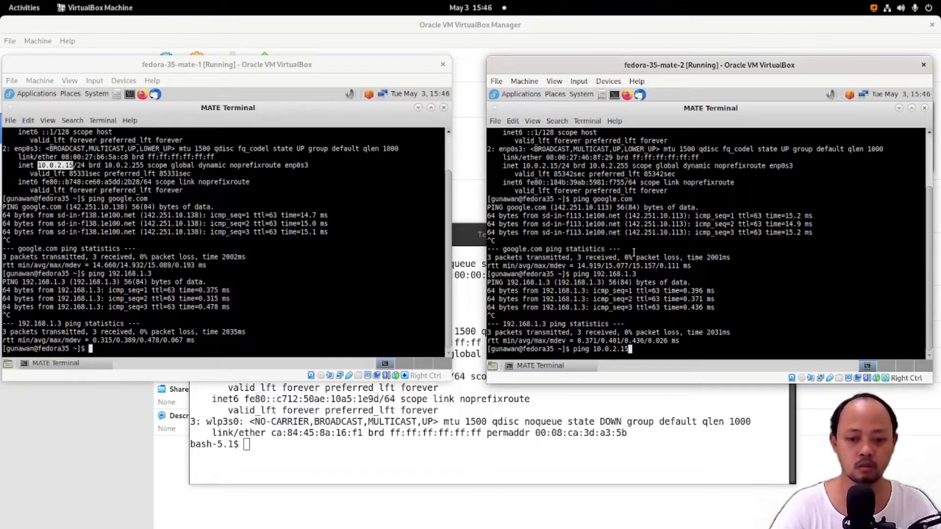
{"action": "key", "text": "Return"}
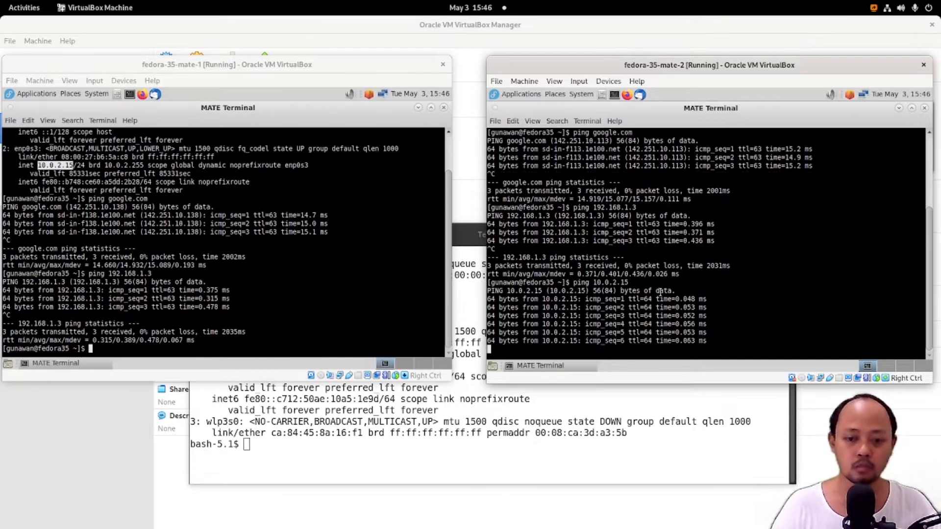
{"action": "key", "text": "ctrl+c"}
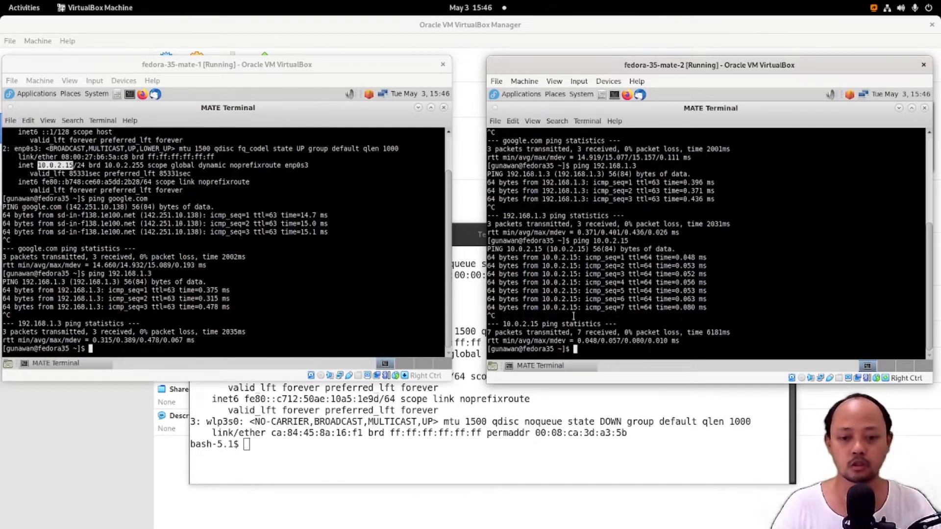
{"action": "left_click_drag", "start_coordinate": [542, 307], "coordinate": [576, 308]}
{"action": "left_click", "coordinate": [725, 314]}
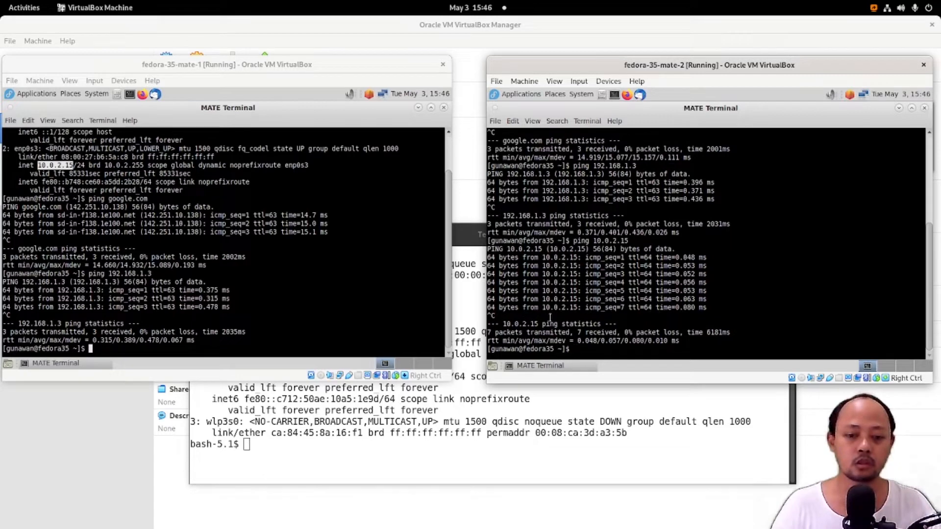
{"action": "left_click_drag", "start_coordinate": [543, 308], "coordinate": [579, 309]}
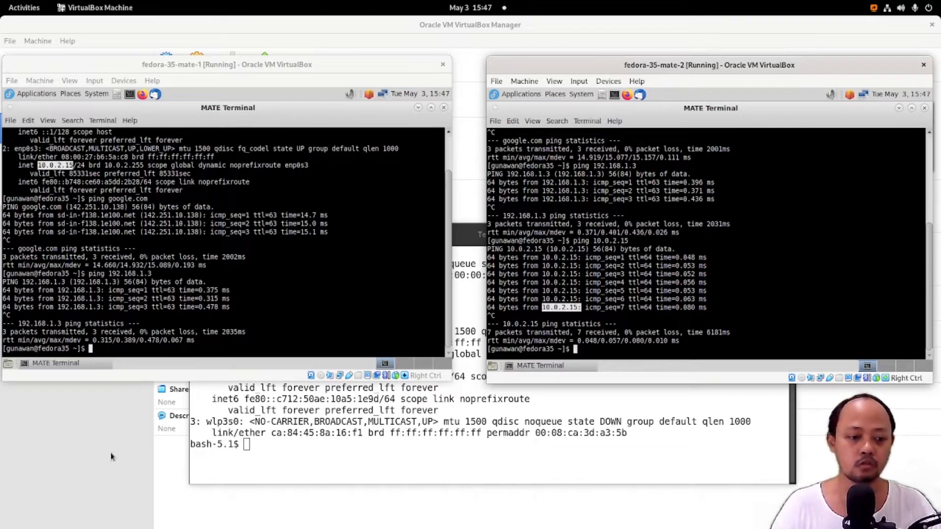
Step: Inspect the advanced network settings of Adapter 1 for fedora-35-mate-2 in VirtualBox Manager, and close the settings
{"action": "left_click", "coordinate": [83, 442]}
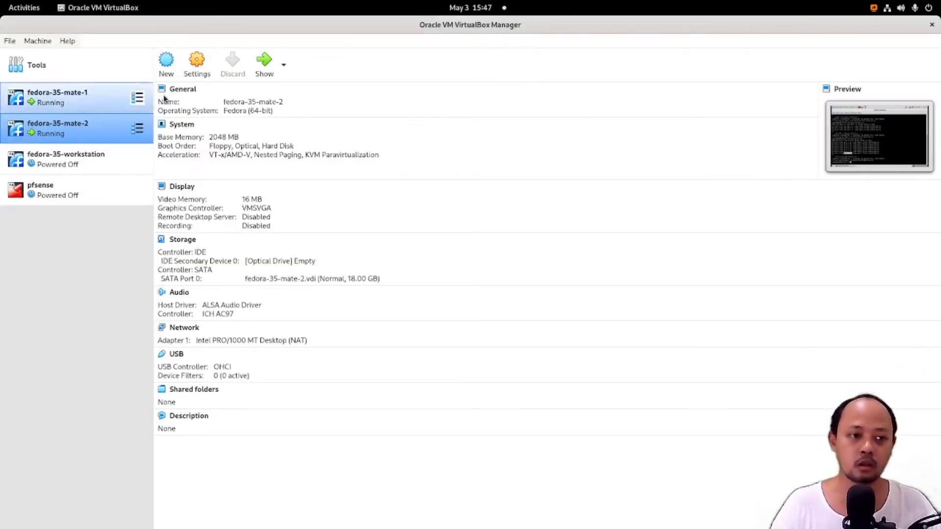
{"action": "left_click", "coordinate": [199, 71]}
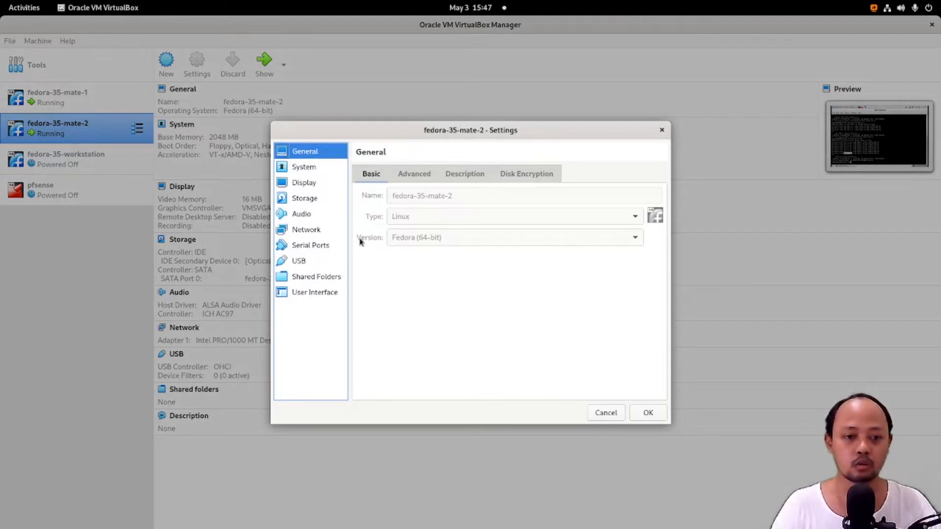
{"action": "left_click", "coordinate": [306, 230]}
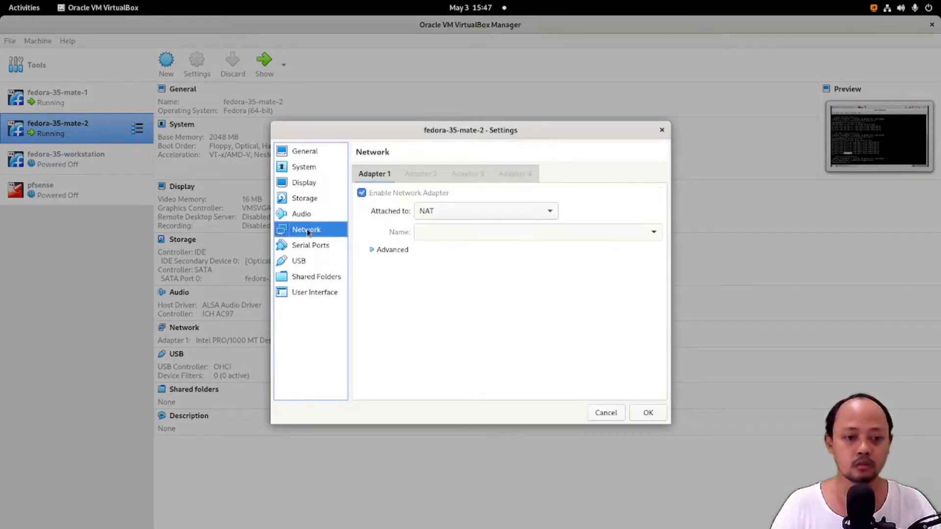
{"action": "left_click", "coordinate": [372, 250]}
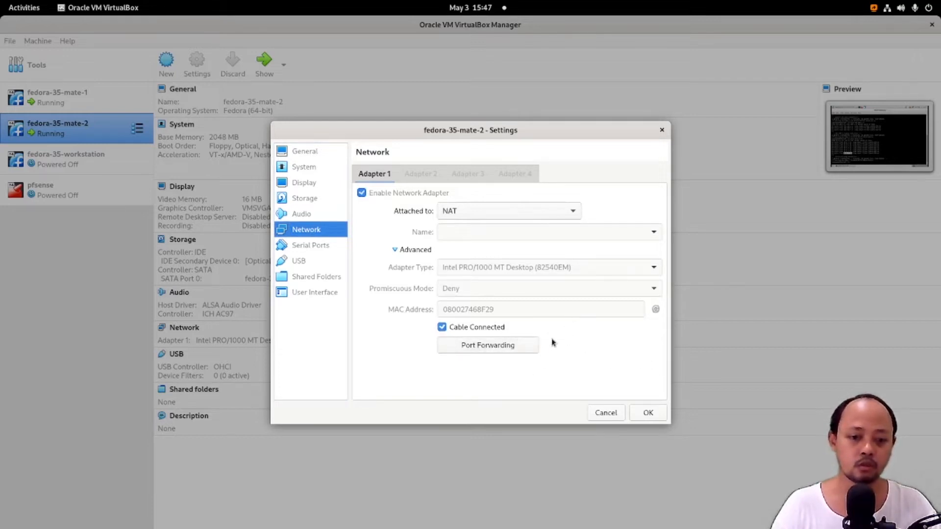
{"action": "left_click", "coordinate": [662, 130]}
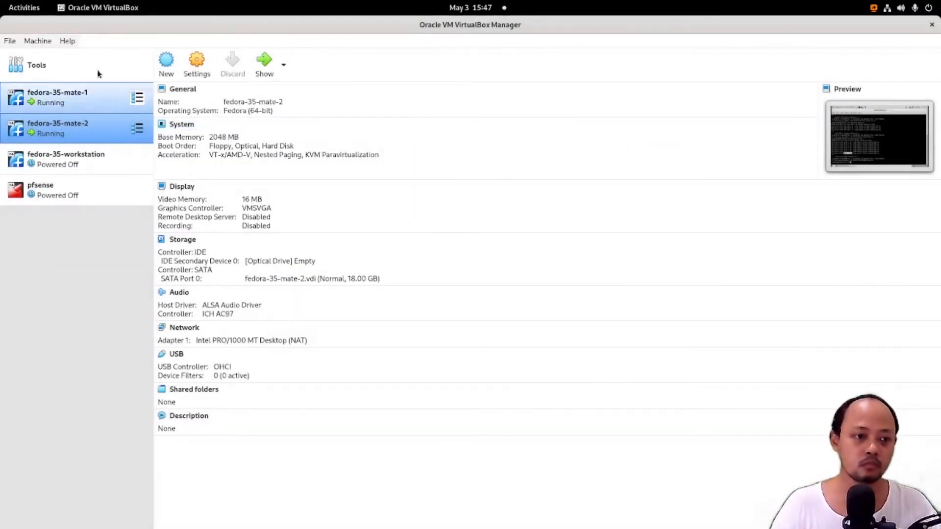
Step: Bring the fedora-35-mate-1 and fedora-35-mate-2 windows back in front of VirtualBox Manager
{"action": "left_click", "coordinate": [31, 8]}
{"action": "left_click", "coordinate": [225, 166]}
{"action": "left_click", "coordinate": [24, 8]}
{"action": "left_click", "coordinate": [686, 210]}
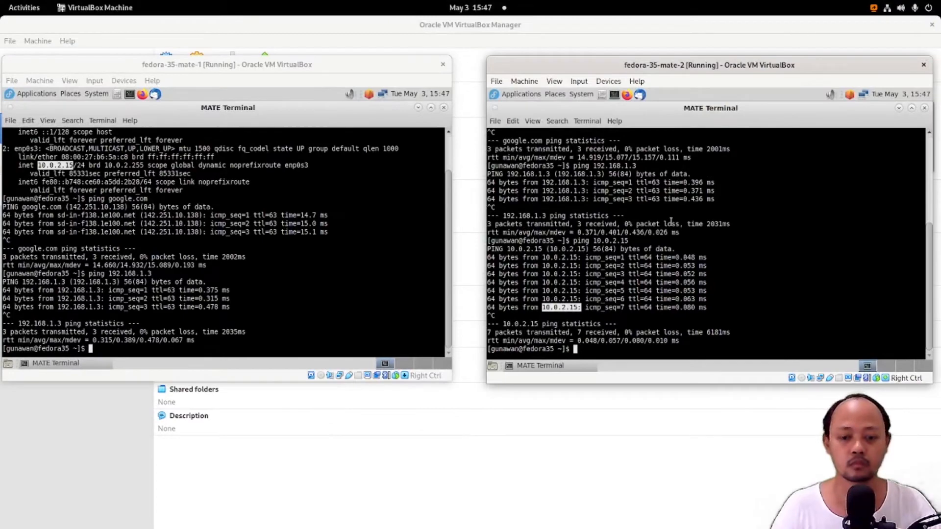
Step: Switch to Xournal++ and erase the stray dots from the otherwise blank page
{"action": "left_click", "coordinate": [24, 7]}
{"action": "left_click", "coordinate": [417, 300]}
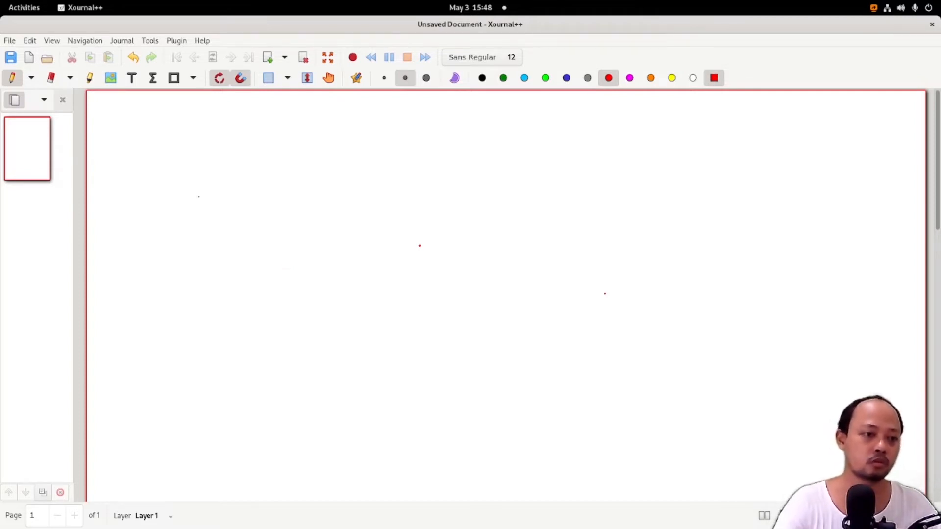
{"action": "left_click", "coordinate": [51, 78]}
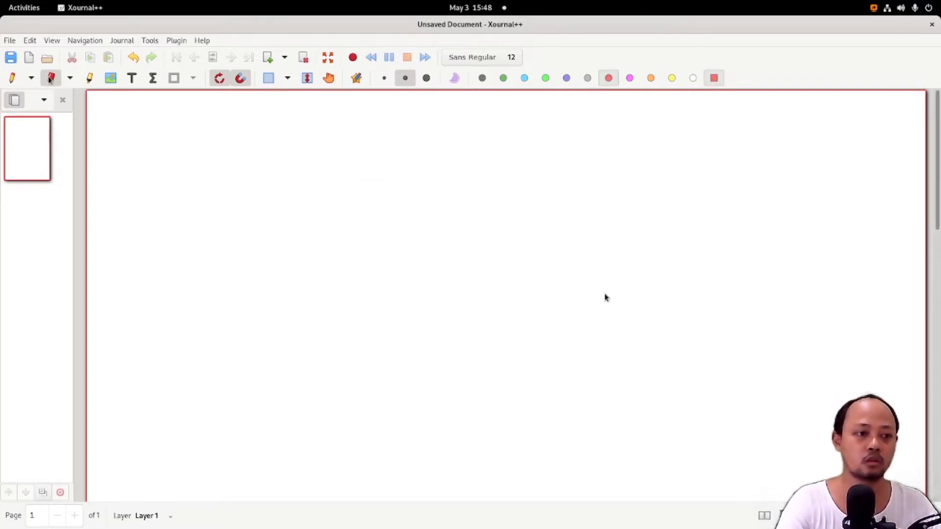
Step: Handwrite the label "host" with the red pen and draw a large rectangle beneath it to represent the host
{"action": "left_click", "coordinate": [11, 77]}
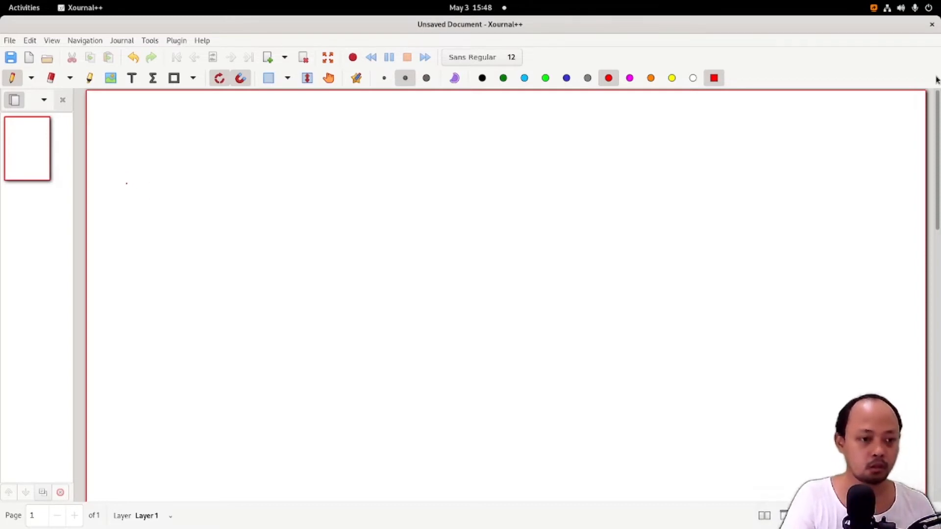
{"action": "left_click_drag", "start_coordinate": [122, 170], "coordinate": [130, 198]}
{"action": "mouse_move", "coordinate": [136, 184]}
{"action": "left_mouse_down"}
{"action": "mouse_move", "coordinate": [156, 181]}
{"action": "mouse_move", "coordinate": [160, 200]}
{"action": "left_mouse_up"}
{"action": "left_click_drag", "start_coordinate": [153, 191], "coordinate": [163, 190]}
{"action": "mouse_move", "coordinate": [121, 215]}
{"action": "left_mouse_down"}
{"action": "mouse_move", "coordinate": [319, 210]}
{"action": "mouse_move", "coordinate": [742, 231]}
{"action": "mouse_move", "coordinate": [757, 467]}
{"action": "mouse_move", "coordinate": [124, 476]}
{"action": "mouse_move", "coordinate": [107, 418]}
{"action": "mouse_move", "coordinate": [100, 297]}
{"action": "mouse_move", "coordinate": [107, 221]}
{"action": "mouse_move", "coordinate": [124, 214]}
{"action": "left_mouse_up"}
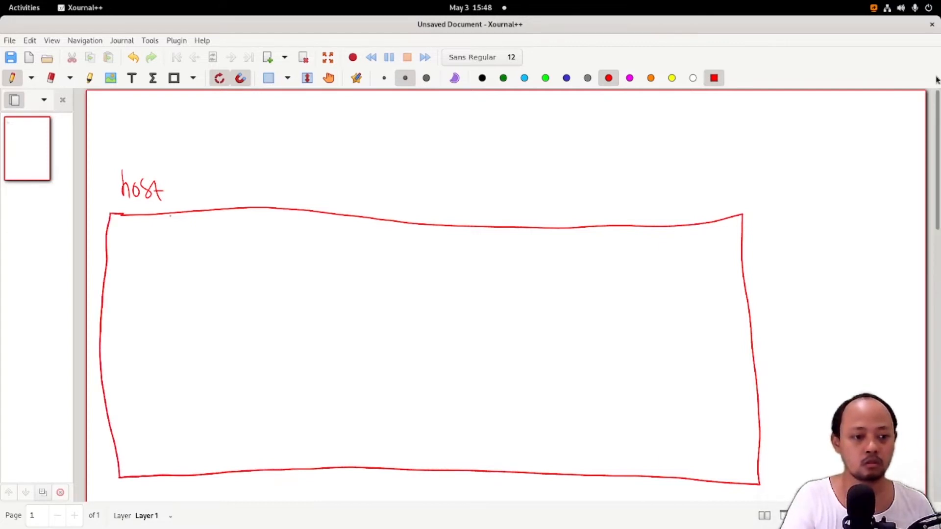
Step: Draw a small box labelled "NIC" on the host rectangle's upper edge and connect it by a line to a hand-drawn cloud
{"action": "mouse_move", "coordinate": [199, 209]}
{"action": "left_mouse_down"}
{"action": "mouse_move", "coordinate": [197, 187]}
{"action": "mouse_move", "coordinate": [246, 184]}
{"action": "mouse_move", "coordinate": [246, 208]}
{"action": "left_mouse_up"}
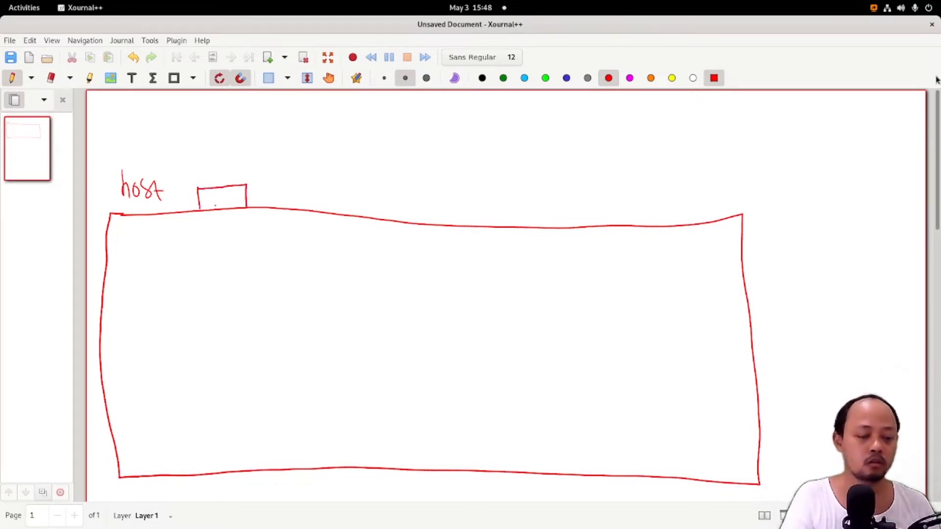
{"action": "mouse_move", "coordinate": [205, 198]}
{"action": "left_mouse_down"}
{"action": "mouse_move", "coordinate": [204, 209]}
{"action": "mouse_move", "coordinate": [211, 198]}
{"action": "mouse_move", "coordinate": [221, 206]}
{"action": "left_mouse_up"}
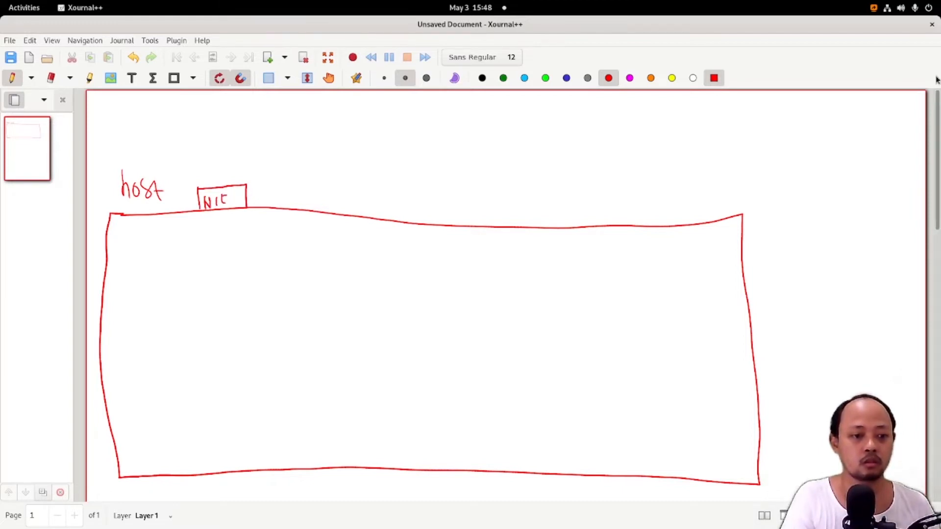
{"action": "mouse_move", "coordinate": [224, 185]}
{"action": "left_mouse_down"}
{"action": "mouse_move", "coordinate": [221, 160]}
{"action": "mouse_move", "coordinate": [271, 154]}
{"action": "mouse_move", "coordinate": [299, 132]}
{"action": "mouse_move", "coordinate": [331, 138]}
{"action": "mouse_move", "coordinate": [323, 158]}
{"action": "mouse_move", "coordinate": [294, 169]}
{"action": "mouse_move", "coordinate": [271, 154]}
{"action": "left_mouse_up"}
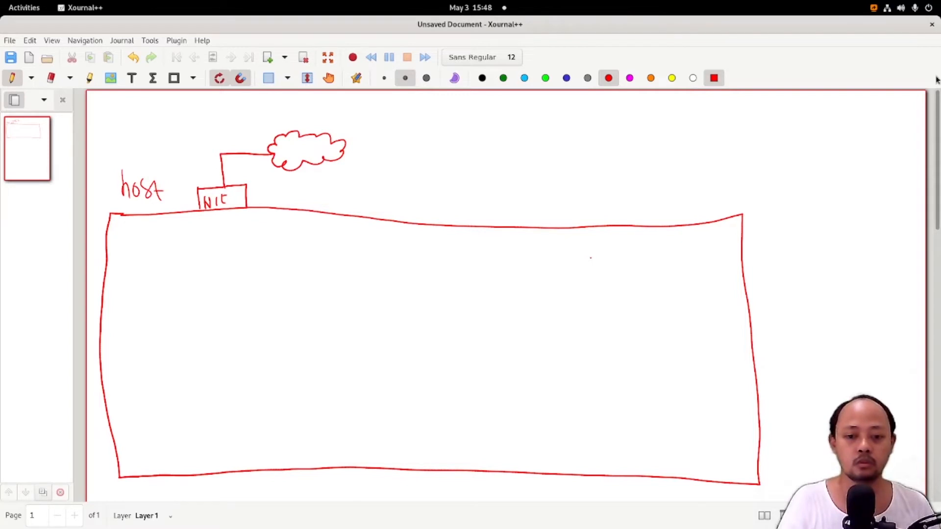
Step: Draw two boxes labelled "V.M" one above the other inside the right part of the host rectangle
{"action": "mouse_move", "coordinate": [582, 252]}
{"action": "left_mouse_down"}
{"action": "mouse_move", "coordinate": [582, 290]}
{"action": "mouse_move", "coordinate": [599, 265]}
{"action": "mouse_move", "coordinate": [625, 263]}
{"action": "mouse_move", "coordinate": [628, 278]}
{"action": "mouse_move", "coordinate": [641, 252]}
{"action": "mouse_move", "coordinate": [642, 294]}
{"action": "mouse_move", "coordinate": [583, 294]}
{"action": "left_mouse_up"}
{"action": "left_click", "coordinate": [602, 277]}
{"action": "left_click", "coordinate": [587, 366]}
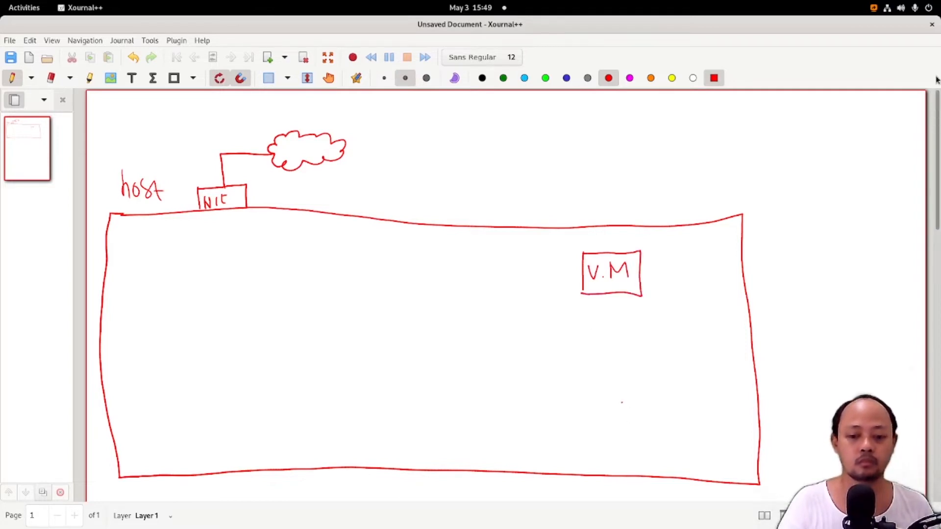
{"action": "mouse_move", "coordinate": [595, 402]}
{"action": "left_mouse_down"}
{"action": "mouse_move", "coordinate": [597, 420]}
{"action": "mouse_move", "coordinate": [603, 401]}
{"action": "mouse_move", "coordinate": [626, 405]}
{"action": "mouse_move", "coordinate": [628, 417]}
{"action": "mouse_move", "coordinate": [590, 425]}
{"action": "mouse_move", "coordinate": [614, 387]}
{"action": "mouse_move", "coordinate": [648, 387]}
{"action": "left_mouse_up"}
{"action": "left_click", "coordinate": [609, 414]}
{"action": "mouse_move", "coordinate": [647, 387]}
{"action": "left_mouse_down"}
{"action": "mouse_move", "coordinate": [650, 424]}
{"action": "mouse_move", "coordinate": [587, 427]}
{"action": "left_mouse_up"}
{"action": "left_click", "coordinate": [553, 325]}
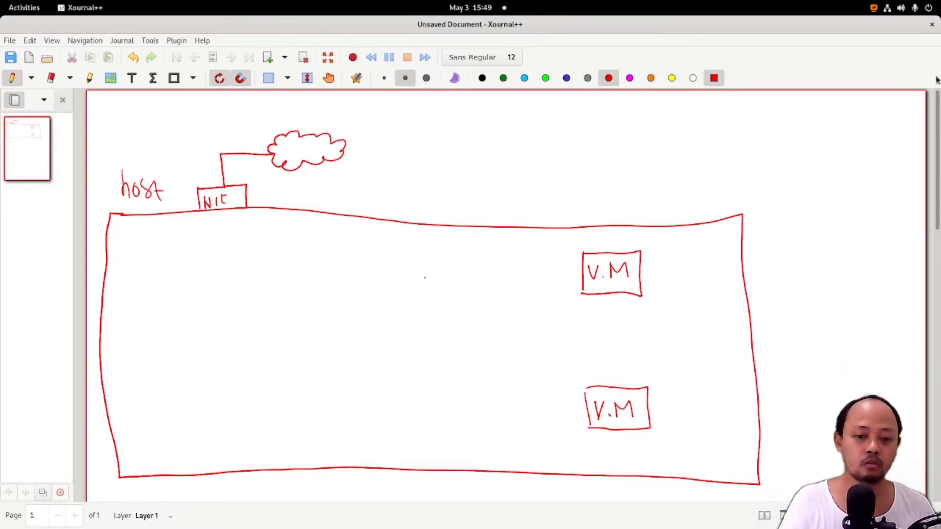
Step: Draw two circles labelled "V.R" to the left of the V.M boxes and link the lower circle to its V.M
{"action": "mouse_move", "coordinate": [417, 271]}
{"action": "left_mouse_down"}
{"action": "mouse_move", "coordinate": [424, 288]}
{"action": "mouse_move", "coordinate": [431, 272]}
{"action": "mouse_move", "coordinate": [438, 291]}
{"action": "mouse_move", "coordinate": [448, 289]}
{"action": "mouse_move", "coordinate": [436, 263]}
{"action": "mouse_move", "coordinate": [409, 299]}
{"action": "mouse_move", "coordinate": [454, 267]}
{"action": "mouse_move", "coordinate": [425, 260]}
{"action": "left_mouse_up"}
{"action": "left_click", "coordinate": [434, 290]}
{"action": "left_click", "coordinate": [467, 327]}
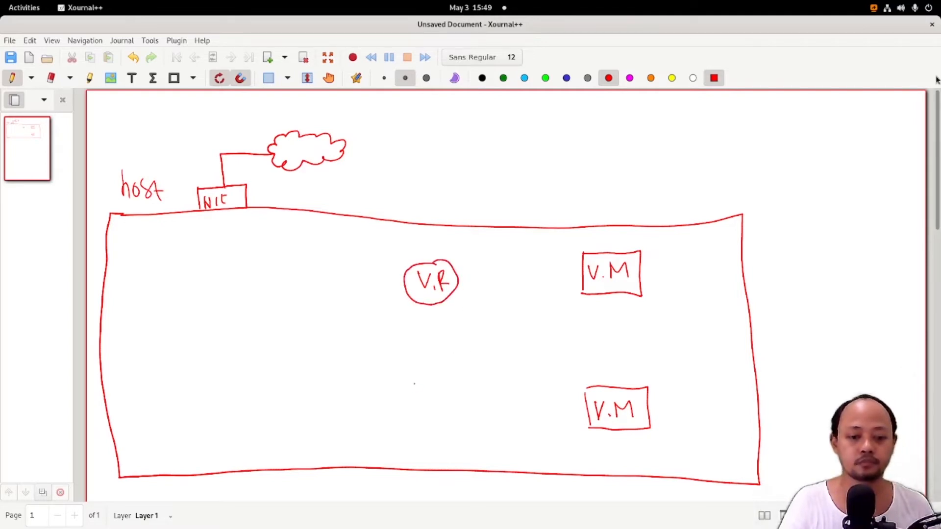
{"action": "left_click", "coordinate": [427, 405]}
{"action": "mouse_move", "coordinate": [414, 390]}
{"action": "left_mouse_down"}
{"action": "mouse_move", "coordinate": [434, 408]}
{"action": "mouse_move", "coordinate": [447, 407]}
{"action": "mouse_move", "coordinate": [428, 378]}
{"action": "mouse_move", "coordinate": [456, 390]}
{"action": "mouse_move", "coordinate": [425, 377]}
{"action": "mouse_move", "coordinate": [465, 403]}
{"action": "mouse_move", "coordinate": [584, 402]}
{"action": "left_mouse_up"}
{"action": "left_click", "coordinate": [460, 398]}
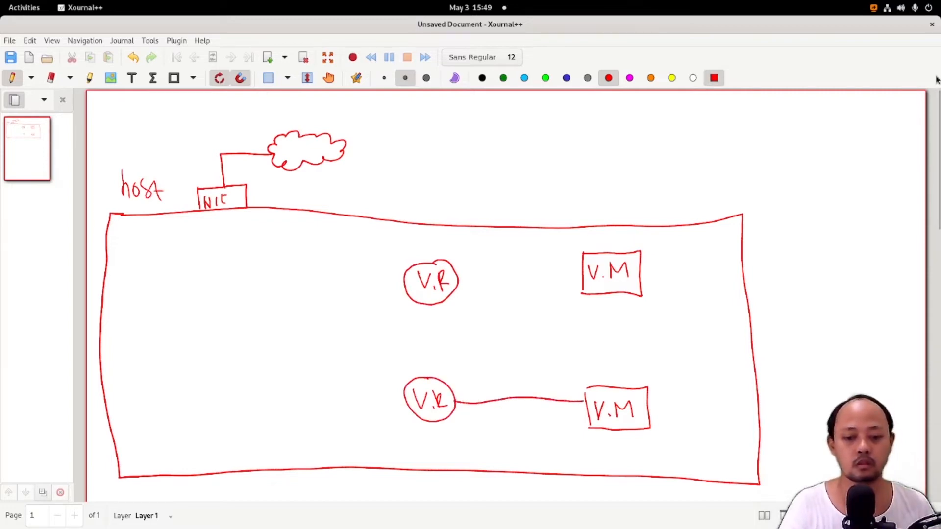
Step: Link the upper V.R circle to its V.M box and run a line from the NIC to each V.R circle
{"action": "left_click_drag", "start_coordinate": [458, 280], "coordinate": [579, 279]}
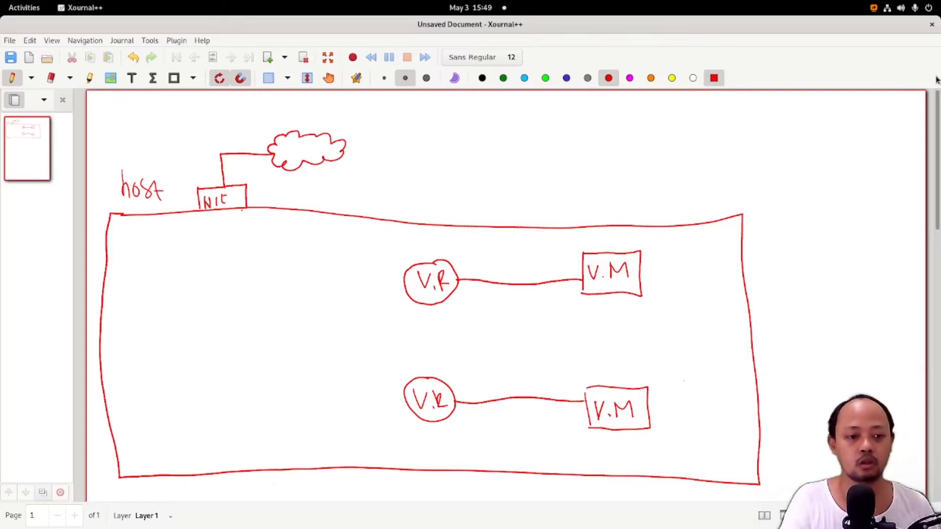
{"action": "mouse_move", "coordinate": [240, 209]}
{"action": "left_mouse_down"}
{"action": "mouse_move", "coordinate": [241, 268]}
{"action": "mouse_move", "coordinate": [405, 278]}
{"action": "left_mouse_up"}
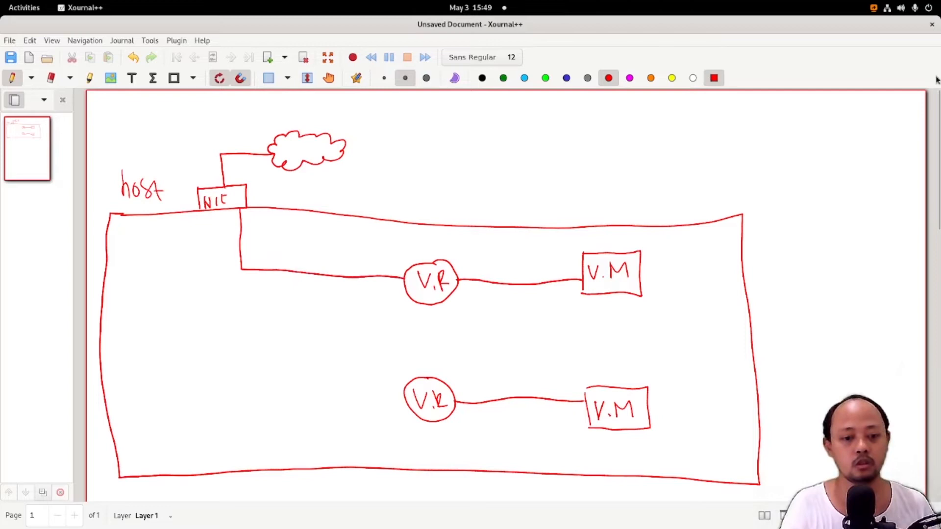
{"action": "mouse_move", "coordinate": [213, 212]}
{"action": "left_mouse_down"}
{"action": "mouse_move", "coordinate": [226, 399]}
{"action": "mouse_move", "coordinate": [247, 411]}
{"action": "mouse_move", "coordinate": [404, 400]}
{"action": "left_mouse_up"}
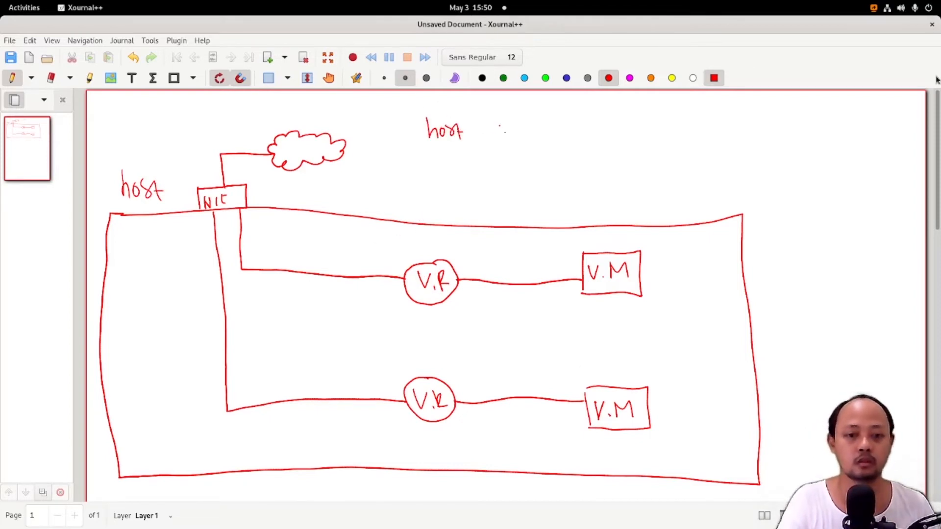
Step: Handwrite the connectivity notes "host x VM", "VM v host" and "VM v internet" on three lines above the host rectangle
{"action": "left_click_drag", "start_coordinate": [491, 125], "coordinate": [500, 134]}
{"action": "mouse_move", "coordinate": [499, 125]}
{"action": "left_mouse_down"}
{"action": "mouse_move", "coordinate": [491, 135]}
{"action": "mouse_move", "coordinate": [540, 125]}
{"action": "left_mouse_up"}
{"action": "mouse_move", "coordinate": [542, 140]}
{"action": "left_mouse_down"}
{"action": "mouse_move", "coordinate": [544, 126]}
{"action": "mouse_move", "coordinate": [556, 139]}
{"action": "left_mouse_up"}
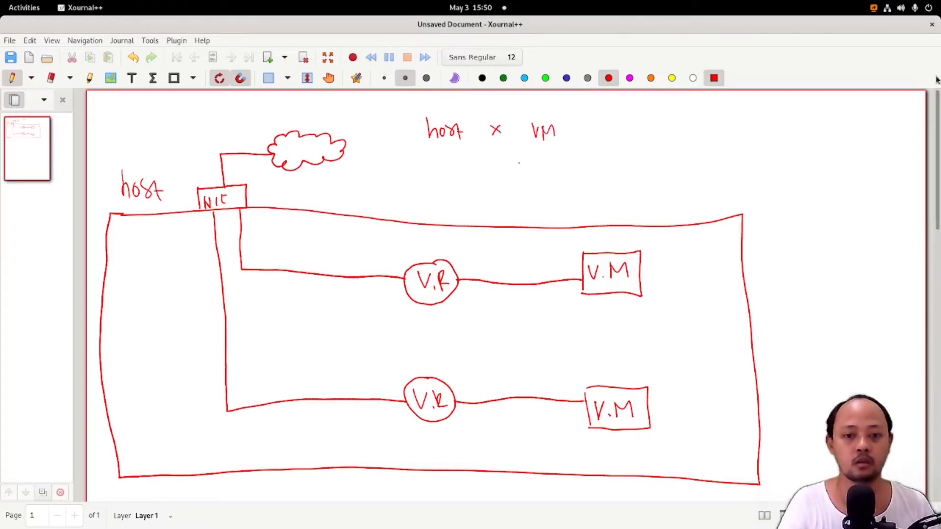
{"action": "mouse_move", "coordinate": [435, 157]}
{"action": "left_mouse_down"}
{"action": "mouse_move", "coordinate": [440, 171]}
{"action": "mouse_move", "coordinate": [445, 157]}
{"action": "mouse_move", "coordinate": [464, 173]}
{"action": "mouse_move", "coordinate": [504, 156]}
{"action": "left_mouse_up"}
{"action": "left_click", "coordinate": [552, 168]}
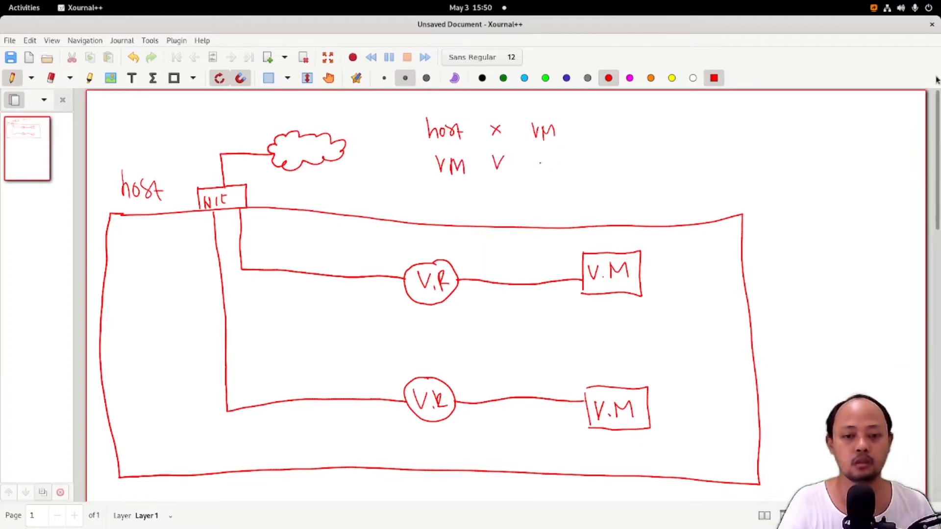
{"action": "mouse_move", "coordinate": [539, 158]}
{"action": "left_mouse_down"}
{"action": "mouse_move", "coordinate": [551, 176]}
{"action": "mouse_move", "coordinate": [559, 165]}
{"action": "left_mouse_up"}
{"action": "mouse_move", "coordinate": [569, 164]}
{"action": "left_mouse_down"}
{"action": "mouse_move", "coordinate": [563, 174]}
{"action": "mouse_move", "coordinate": [578, 172]}
{"action": "left_mouse_up"}
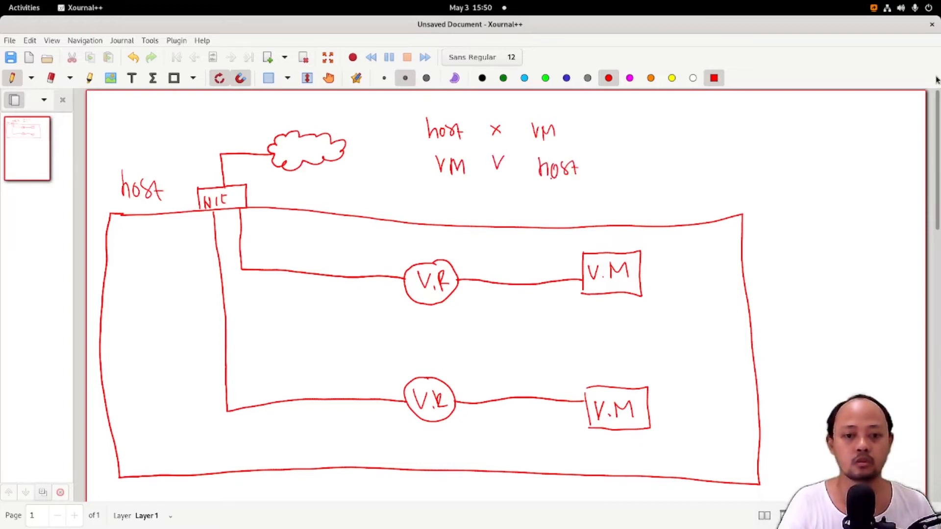
{"action": "mouse_move", "coordinate": [439, 192]}
{"action": "left_mouse_down"}
{"action": "mouse_move", "coordinate": [465, 195]}
{"action": "mouse_move", "coordinate": [472, 207]}
{"action": "mouse_move", "coordinate": [507, 190]}
{"action": "left_mouse_up"}
{"action": "left_click", "coordinate": [508, 199]}
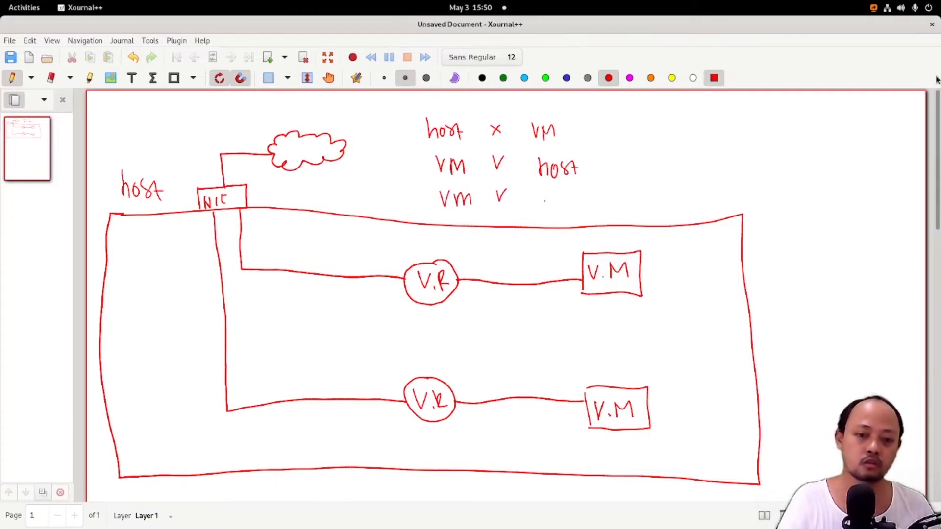
{"action": "mouse_move", "coordinate": [542, 195]}
{"action": "left_mouse_down"}
{"action": "mouse_move", "coordinate": [544, 206]}
{"action": "mouse_move", "coordinate": [606, 209]}
{"action": "left_mouse_up"}
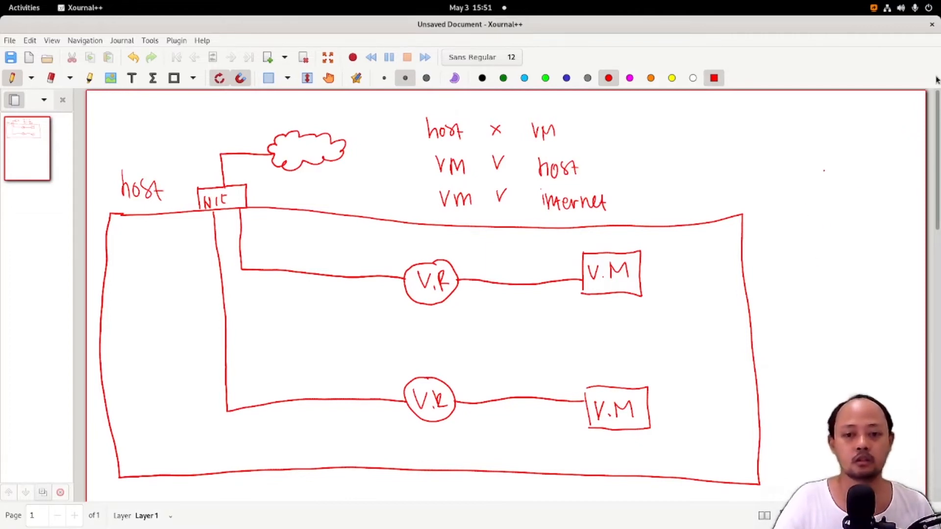
Step: Add an arrow and the handwritten words "port forwarding" after the "host x VM" note
{"action": "mouse_move", "coordinate": [569, 129]}
{"action": "left_mouse_down"}
{"action": "mouse_move", "coordinate": [603, 138]}
{"action": "mouse_move", "coordinate": [607, 128]}
{"action": "left_mouse_up"}
{"action": "left_click", "coordinate": [612, 129]}
{"action": "left_click_drag", "start_coordinate": [607, 128], "coordinate": [624, 133]}
{"action": "mouse_move", "coordinate": [620, 129]}
{"action": "left_mouse_down"}
{"action": "mouse_move", "coordinate": [646, 141]}
{"action": "mouse_move", "coordinate": [652, 128]}
{"action": "left_mouse_up"}
{"action": "left_click_drag", "start_coordinate": [660, 129], "coordinate": [726, 121]}
{"action": "left_click_drag", "start_coordinate": [728, 128], "coordinate": [739, 143]}
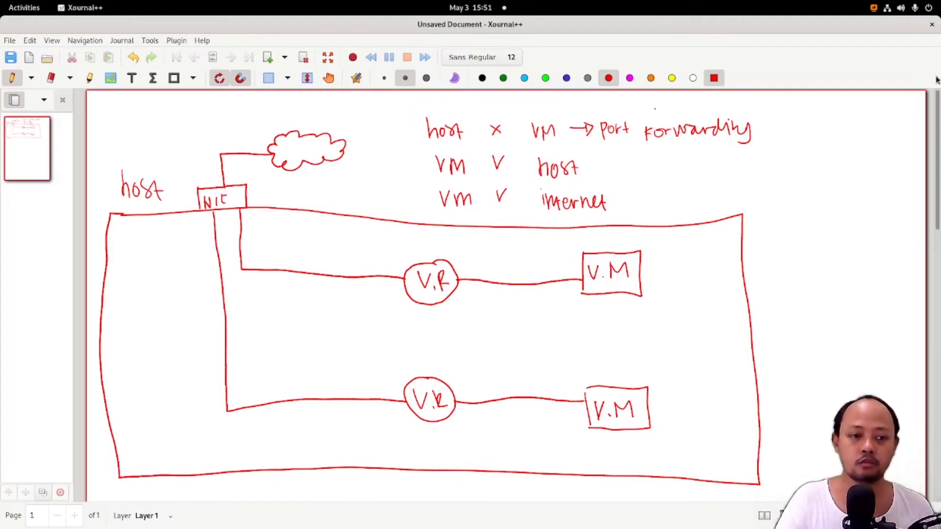
Step: Switch to VirtualBox Manager, view the port forwarding rules of Adapter 1 for fedora-35-mate-2, and close the settings unchanged
{"action": "left_click", "coordinate": [21, 9]}
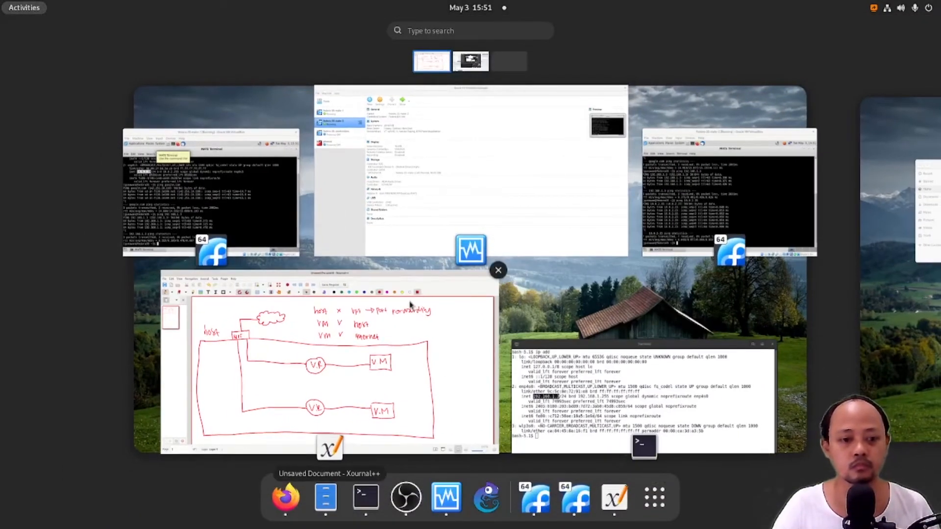
{"action": "left_click", "coordinate": [509, 226]}
{"action": "left_click", "coordinate": [191, 64]}
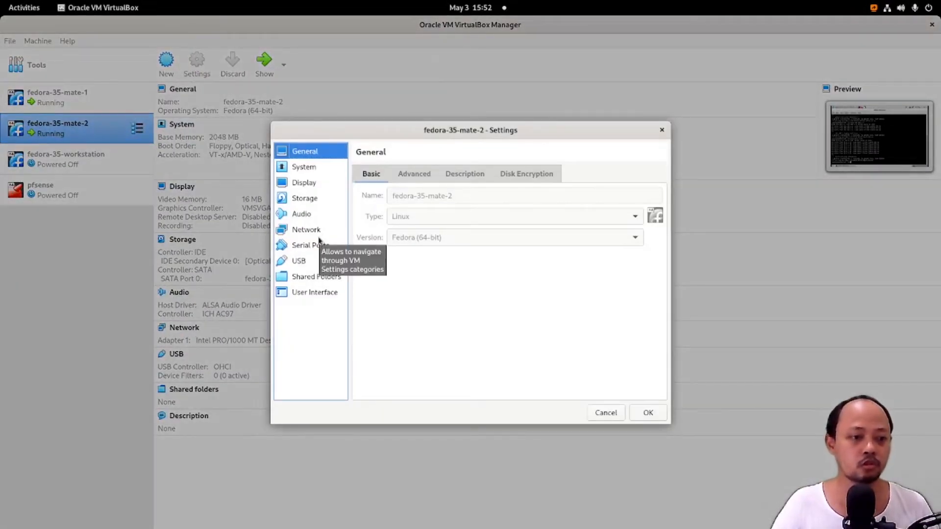
{"action": "left_click", "coordinate": [310, 231]}
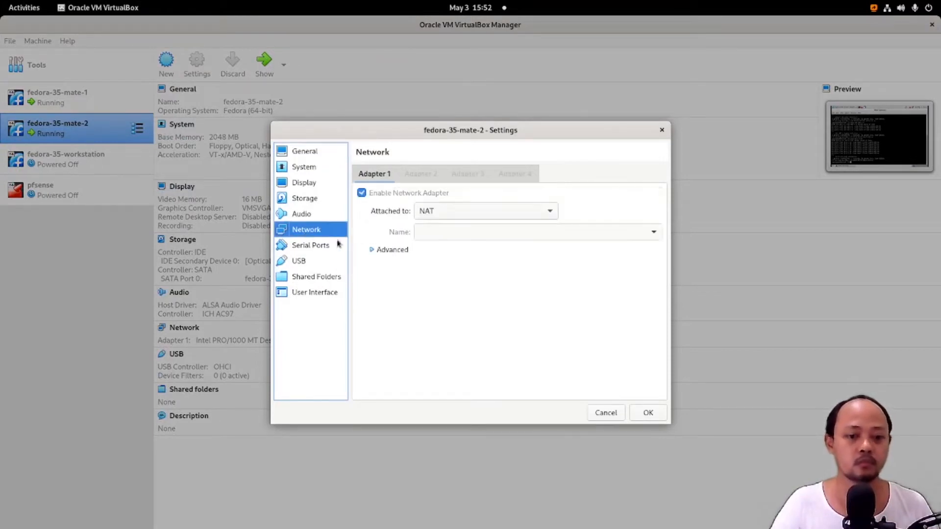
{"action": "left_click", "coordinate": [371, 249]}
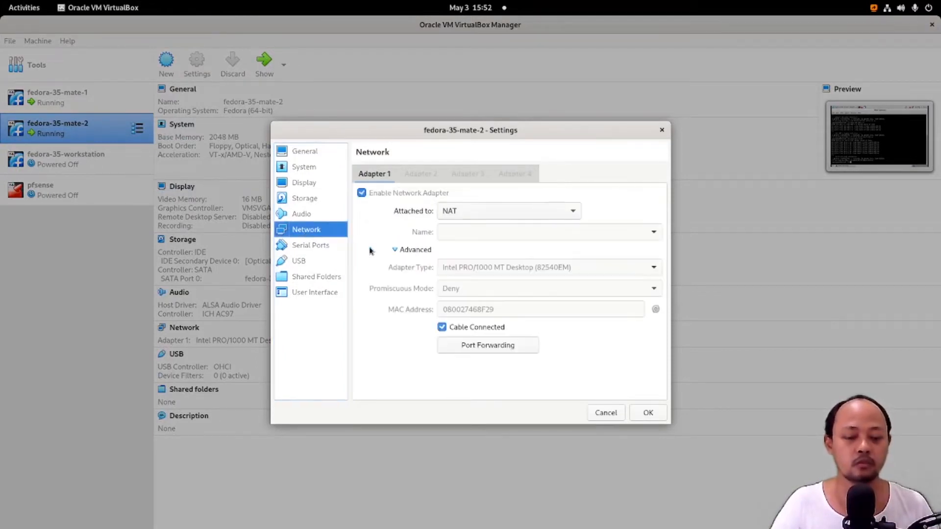
{"action": "left_click", "coordinate": [484, 346]}
{"action": "left_click", "coordinate": [564, 371]}
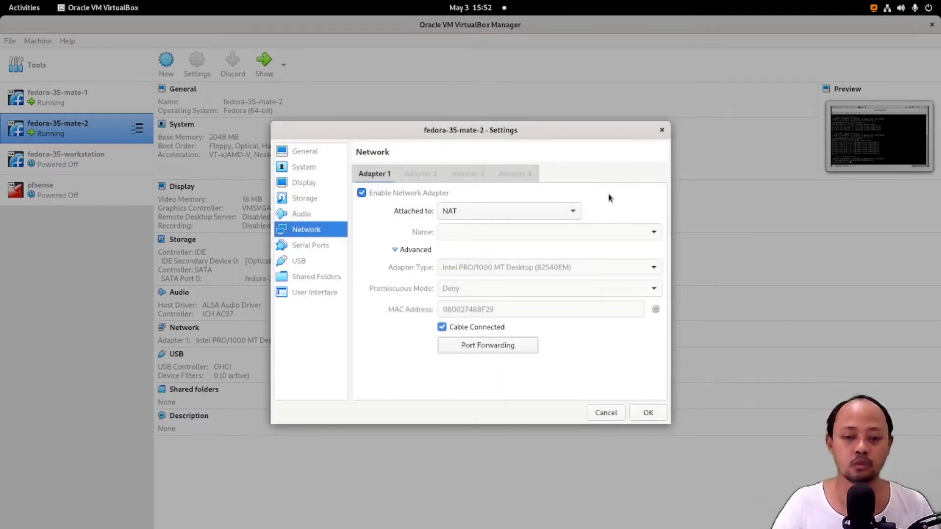
{"action": "left_click", "coordinate": [661, 131]}
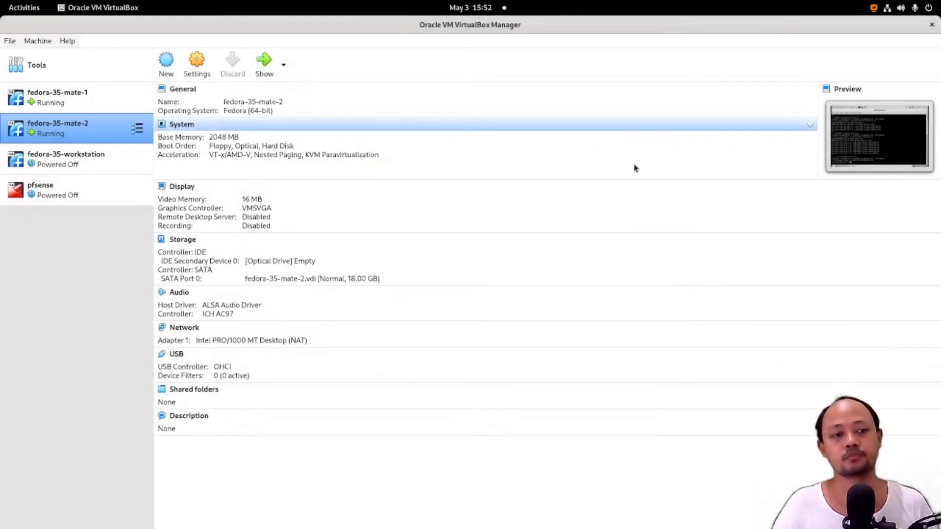
Step: Bring the fedora-35-mate-1 and fedora-35-mate-2 windows to the front to review their ping results
{"action": "left_click", "coordinate": [19, 7]}
{"action": "left_click", "coordinate": [219, 157]}
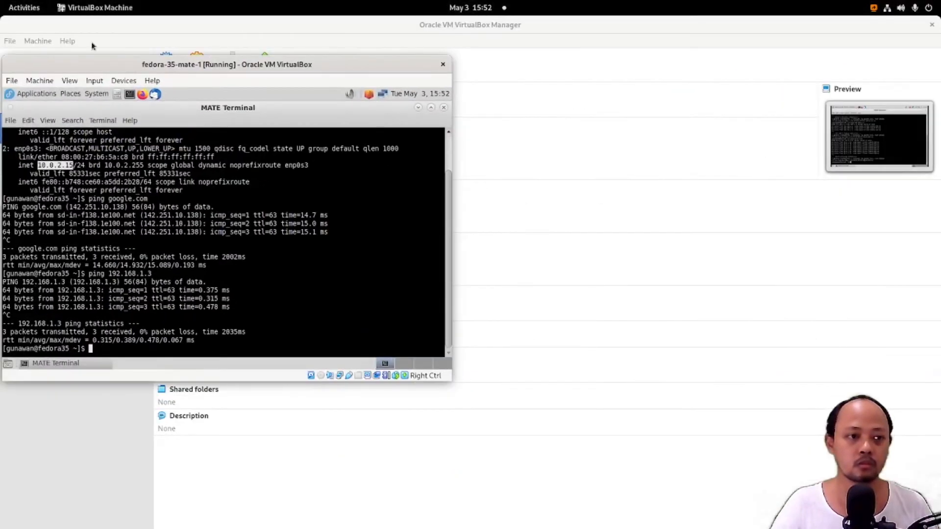
{"action": "left_click", "coordinate": [23, 9]}
{"action": "left_click", "coordinate": [642, 187]}
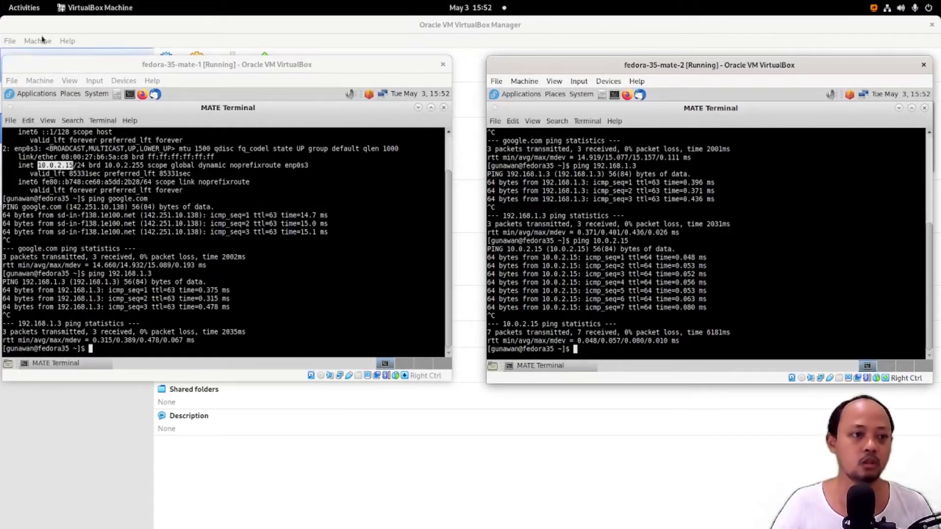
Step: Return to VirtualBox Manager, review the attachment types offered for fedora-35-mate-2's Adapter 1, and close the settings unchanged
{"action": "left_click", "coordinate": [122, 448]}
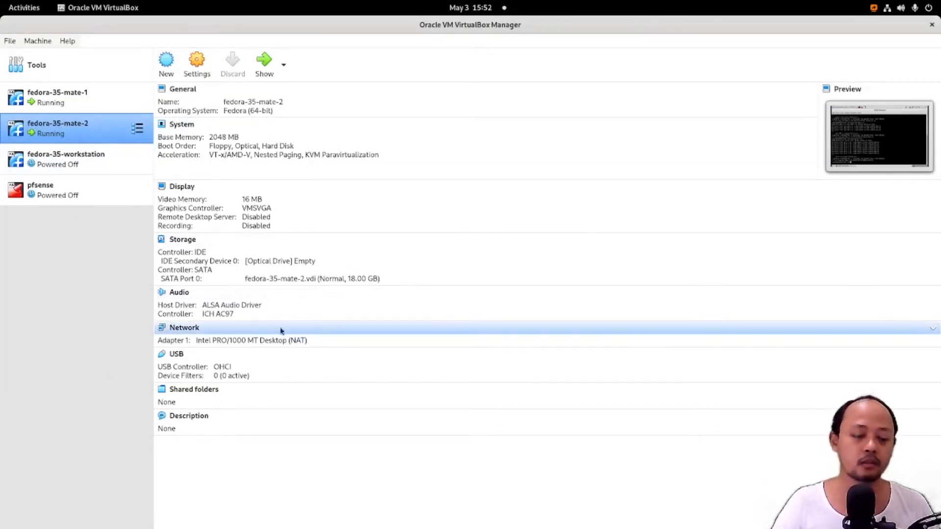
{"action": "left_click", "coordinate": [198, 62]}
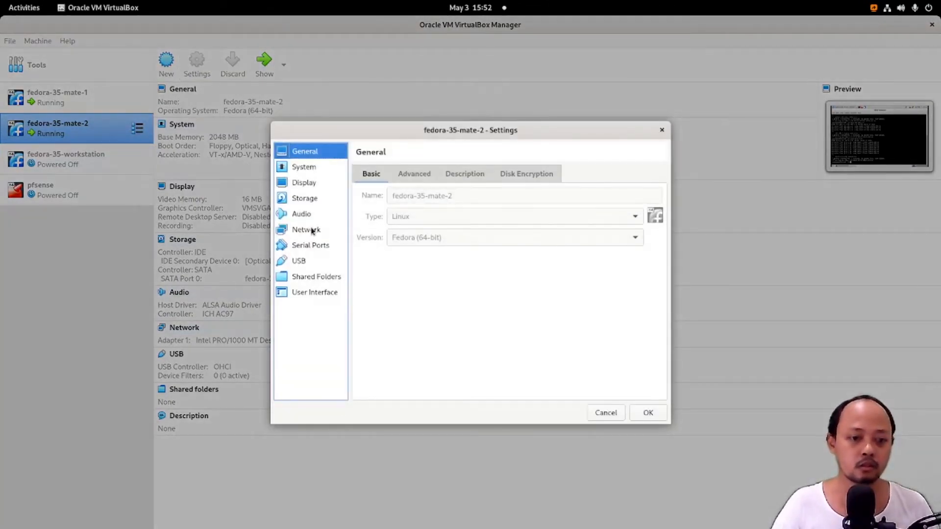
{"action": "left_click", "coordinate": [312, 229]}
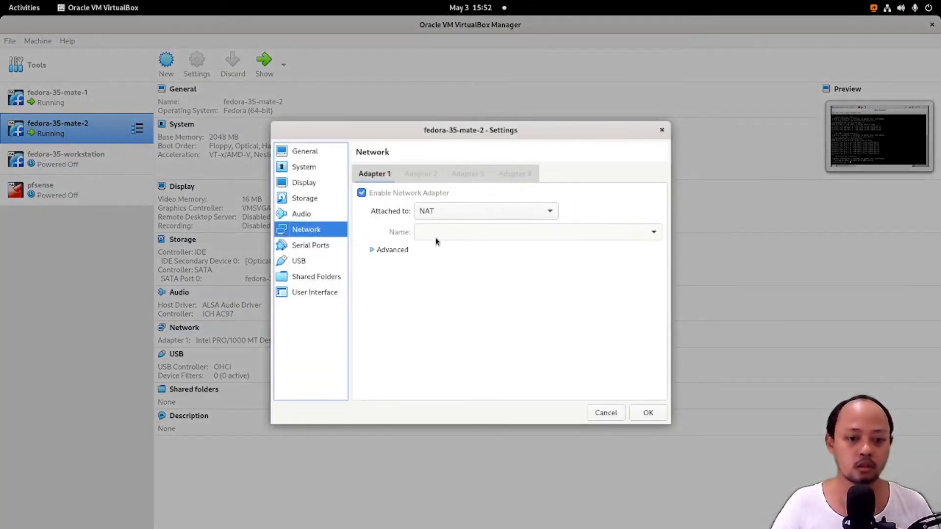
{"action": "left_click", "coordinate": [551, 211]}
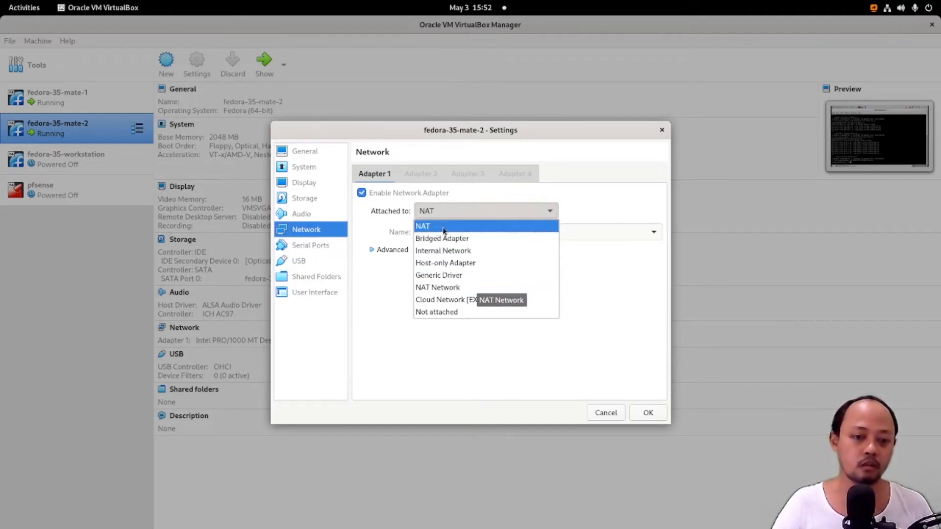
{"action": "left_click", "coordinate": [547, 211]}
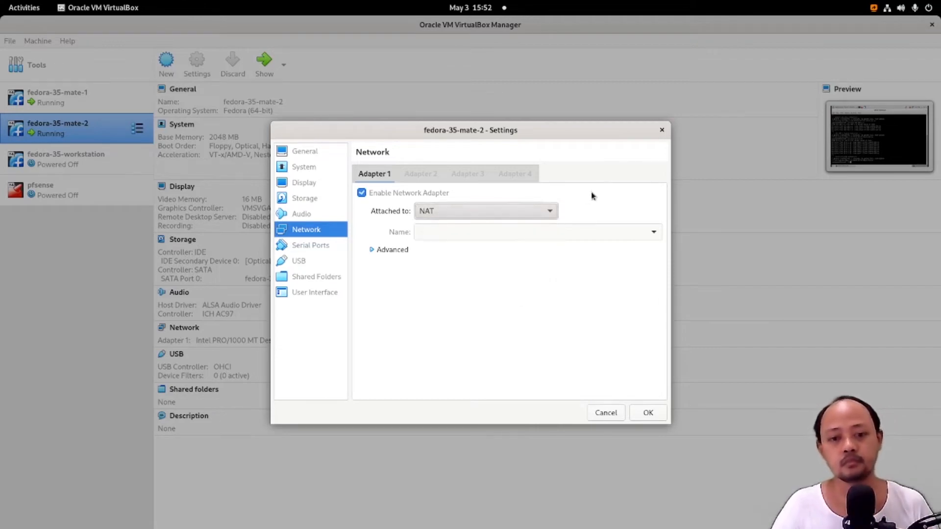
{"action": "left_click", "coordinate": [665, 131]}
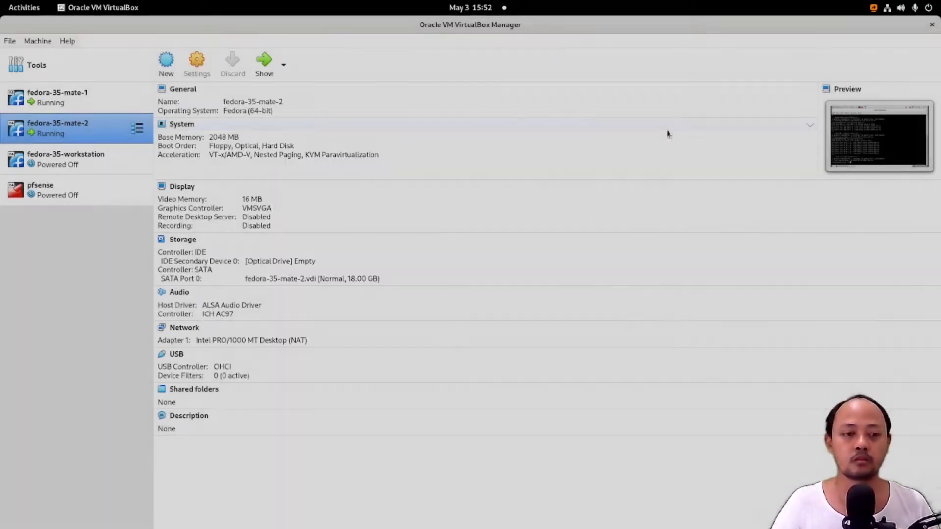
Step: Switch to Xournal++ and handwrite the title "NAT" in large letters to the right of the connectivity notes
{"action": "left_click", "coordinate": [29, 8]}
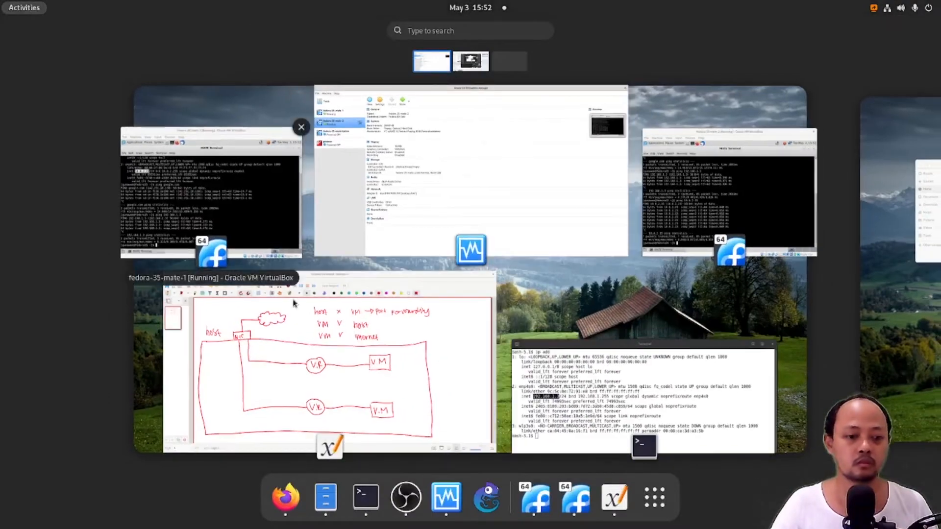
{"action": "left_click", "coordinate": [446, 319]}
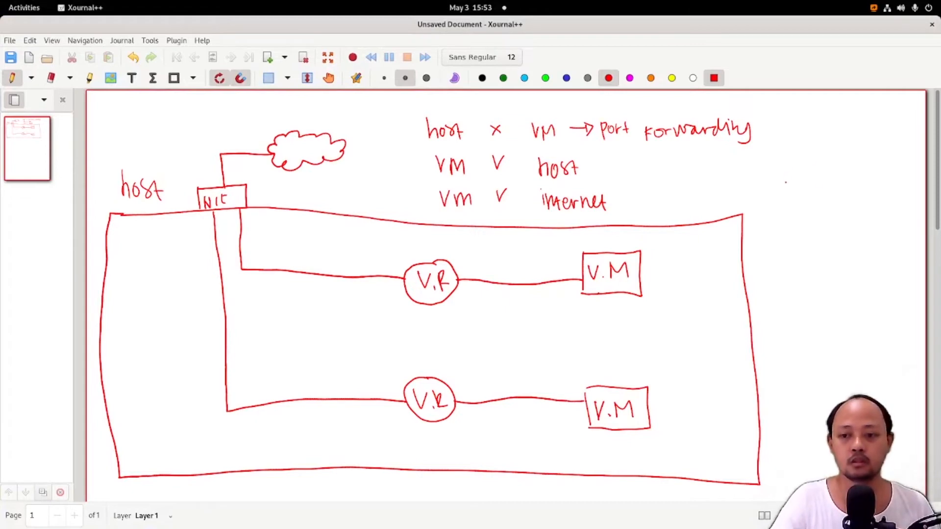
{"action": "mouse_move", "coordinate": [778, 172]}
{"action": "left_mouse_down"}
{"action": "mouse_move", "coordinate": [783, 208]}
{"action": "mouse_move", "coordinate": [796, 162]}
{"action": "left_mouse_up"}
{"action": "left_click_drag", "start_coordinate": [805, 199], "coordinate": [822, 199]}
{"action": "left_click_drag", "start_coordinate": [807, 193], "coordinate": [843, 172]}
{"action": "left_click_drag", "start_coordinate": [834, 174], "coordinate": [840, 203]}
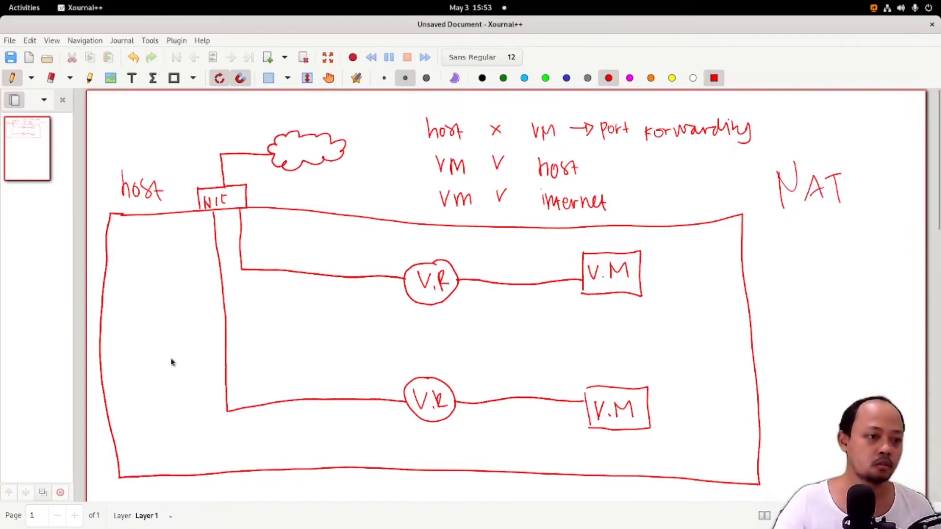
Step: Insert a blank page after the NAT diagram page
{"action": "right_click", "coordinate": [17, 177]}
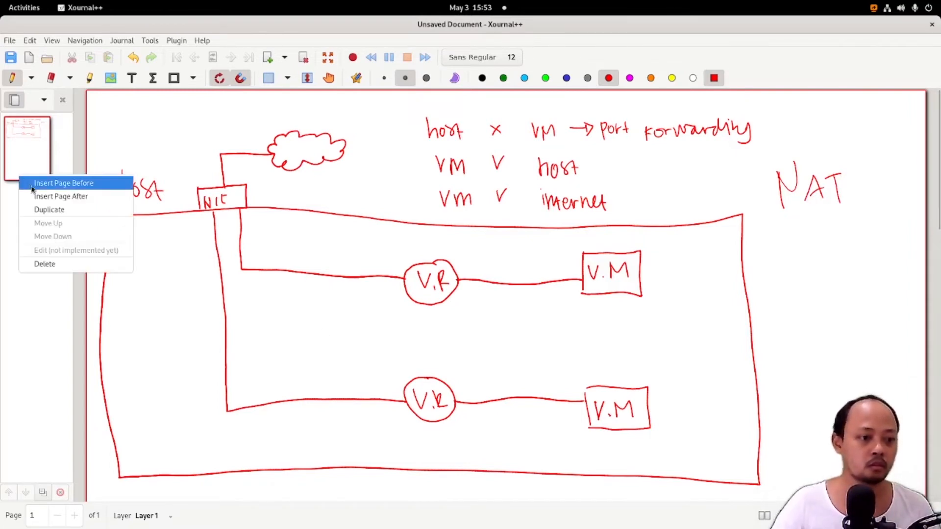
{"action": "left_click", "coordinate": [48, 198]}
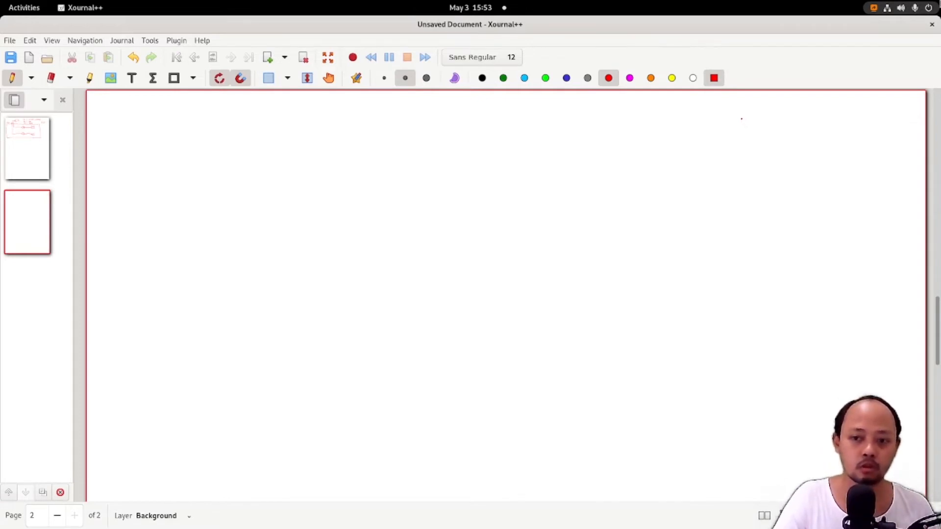
Step: Handwrite the title "NAT Network" near the upper right of the blank page
{"action": "mouse_move", "coordinate": [680, 112]}
{"action": "left_mouse_down"}
{"action": "mouse_move", "coordinate": [681, 137]}
{"action": "mouse_move", "coordinate": [695, 116]}
{"action": "mouse_move", "coordinate": [710, 140]}
{"action": "left_mouse_up"}
{"action": "left_click_drag", "start_coordinate": [699, 131], "coordinate": [722, 118]}
{"action": "left_click", "coordinate": [724, 138]}
{"action": "mouse_move", "coordinate": [714, 119]}
{"action": "left_mouse_down"}
{"action": "mouse_move", "coordinate": [714, 140]}
{"action": "mouse_move", "coordinate": [743, 136]}
{"action": "mouse_move", "coordinate": [758, 115]}
{"action": "mouse_move", "coordinate": [767, 137]}
{"action": "left_mouse_up"}
{"action": "mouse_move", "coordinate": [771, 121]}
{"action": "left_mouse_down"}
{"action": "mouse_move", "coordinate": [773, 139]}
{"action": "mouse_move", "coordinate": [779, 127]}
{"action": "mouse_move", "coordinate": [815, 129]}
{"action": "mouse_move", "coordinate": [822, 141]}
{"action": "left_mouse_up"}
{"action": "left_click_drag", "start_coordinate": [832, 126], "coordinate": [832, 139]}
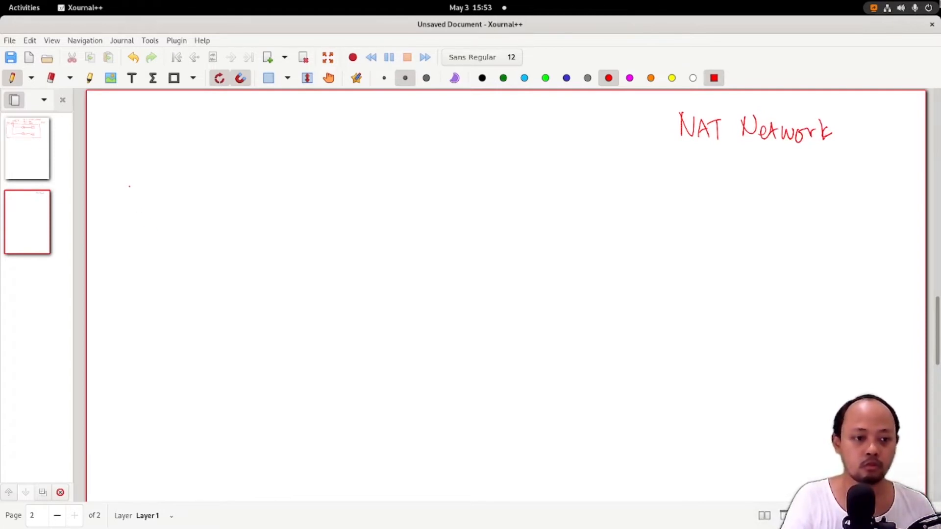
Step: Draw a large box labelled "host" with a small NIC box on its upper edge, linked by a line to an internet cloud
{"action": "left_click_drag", "start_coordinate": [118, 168], "coordinate": [127, 186]}
{"action": "left_click_drag", "start_coordinate": [135, 178], "coordinate": [157, 187]}
{"action": "mouse_move", "coordinate": [148, 180]}
{"action": "left_mouse_down"}
{"action": "mouse_move", "coordinate": [431, 209]}
{"action": "mouse_move", "coordinate": [745, 198]}
{"action": "mouse_move", "coordinate": [790, 236]}
{"action": "mouse_move", "coordinate": [800, 372]}
{"action": "left_mouse_up"}
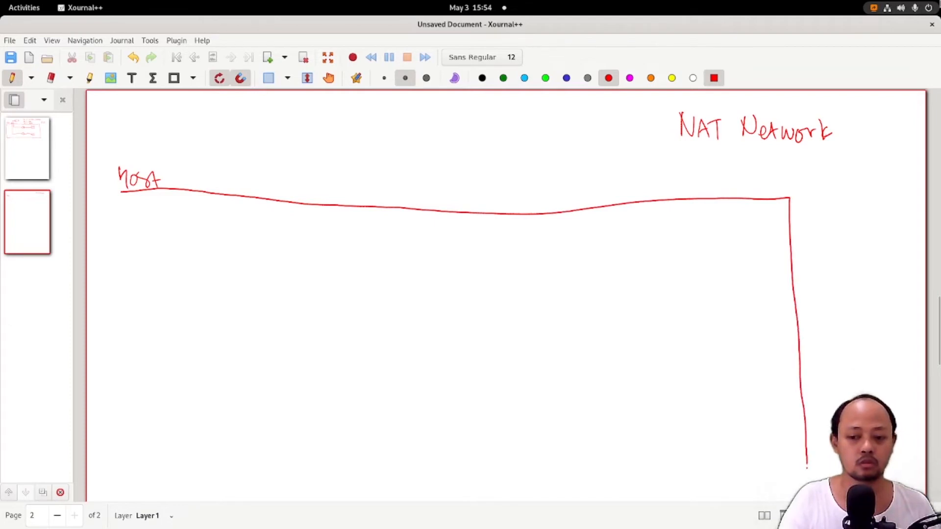
{"action": "mouse_move", "coordinate": [764, 479]}
{"action": "left_mouse_down"}
{"action": "mouse_move", "coordinate": [197, 459]}
{"action": "mouse_move", "coordinate": [116, 471]}
{"action": "mouse_move", "coordinate": [118, 195]}
{"action": "left_mouse_up"}
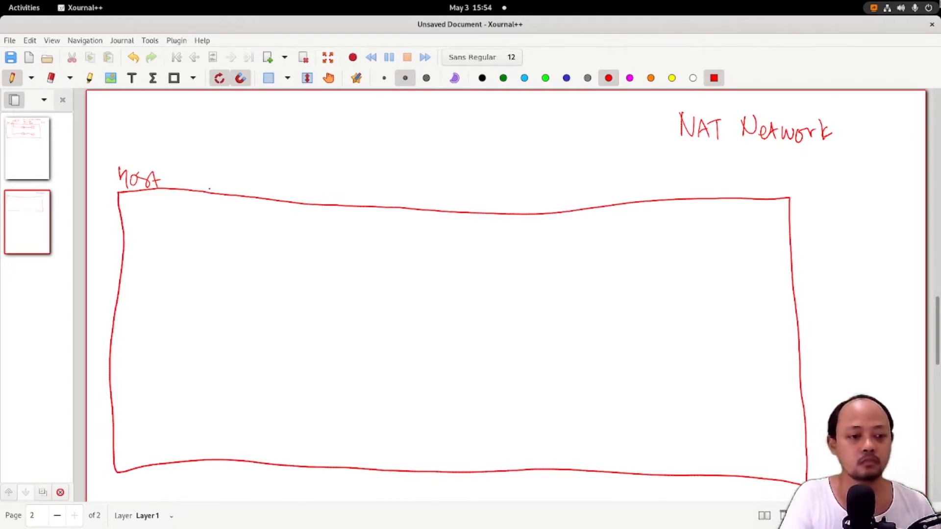
{"action": "mouse_move", "coordinate": [191, 188]}
{"action": "left_mouse_down"}
{"action": "mouse_move", "coordinate": [191, 169]}
{"action": "mouse_move", "coordinate": [211, 168]}
{"action": "mouse_move", "coordinate": [232, 194]}
{"action": "mouse_move", "coordinate": [206, 189]}
{"action": "left_mouse_up"}
{"action": "mouse_move", "coordinate": [210, 178]}
{"action": "left_mouse_down"}
{"action": "mouse_move", "coordinate": [217, 187]}
{"action": "mouse_move", "coordinate": [212, 137]}
{"action": "mouse_move", "coordinate": [297, 146]}
{"action": "mouse_move", "coordinate": [333, 128]}
{"action": "mouse_move", "coordinate": [390, 125]}
{"action": "mouse_move", "coordinate": [355, 167]}
{"action": "mouse_move", "coordinate": [301, 172]}
{"action": "mouse_move", "coordinate": [295, 148]}
{"action": "left_mouse_up"}
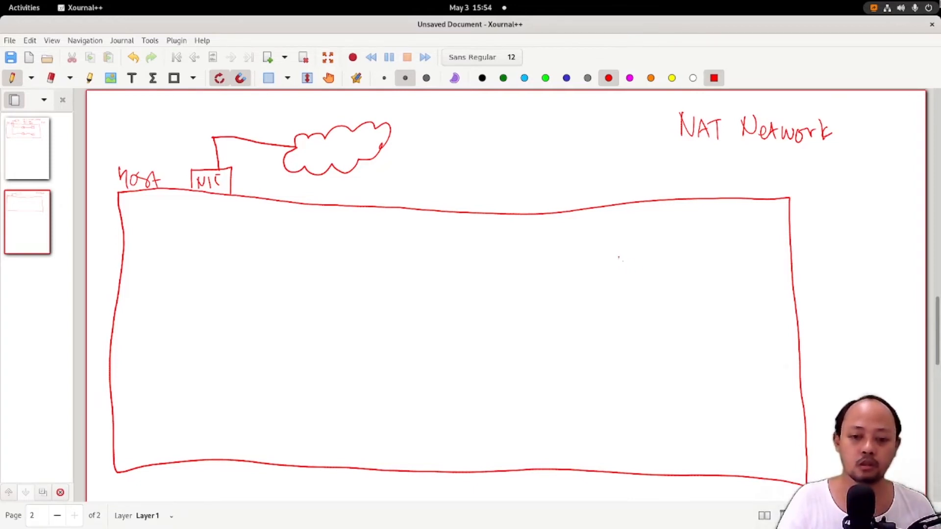
Step: Draw two boxes labelled "V.M", one above the other, in the right part of the host box
{"action": "left_click", "coordinate": [636, 270]}
{"action": "mouse_move", "coordinate": [619, 254]}
{"action": "left_mouse_down"}
{"action": "mouse_move", "coordinate": [646, 254]}
{"action": "mouse_move", "coordinate": [664, 272]}
{"action": "left_mouse_up"}
{"action": "left_click", "coordinate": [666, 265]}
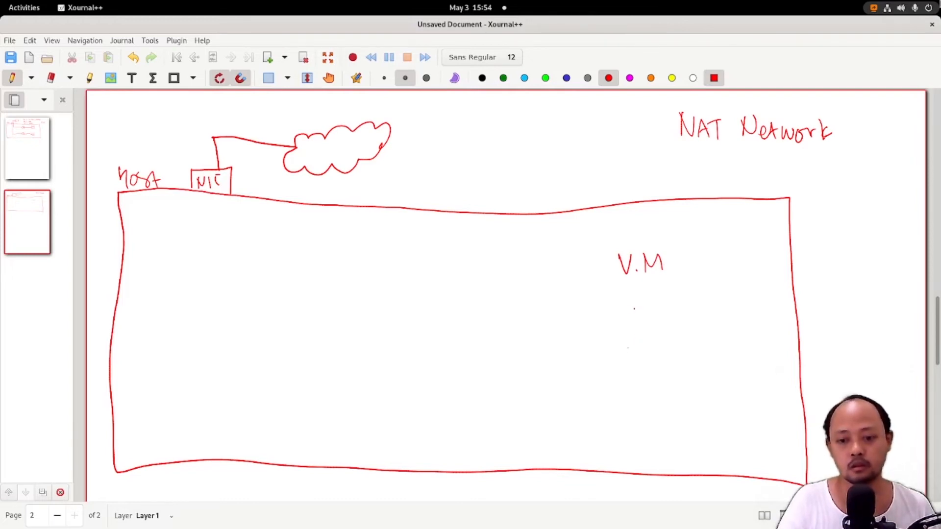
{"action": "mouse_move", "coordinate": [625, 349]}
{"action": "left_mouse_down"}
{"action": "mouse_move", "coordinate": [628, 361]}
{"action": "mouse_move", "coordinate": [638, 345]}
{"action": "mouse_move", "coordinate": [667, 363]}
{"action": "left_mouse_up"}
{"action": "left_click", "coordinate": [642, 367]}
{"action": "mouse_move", "coordinate": [612, 336]}
{"action": "left_mouse_down"}
{"action": "mouse_move", "coordinate": [619, 372]}
{"action": "mouse_move", "coordinate": [684, 370]}
{"action": "mouse_move", "coordinate": [620, 382]}
{"action": "left_mouse_up"}
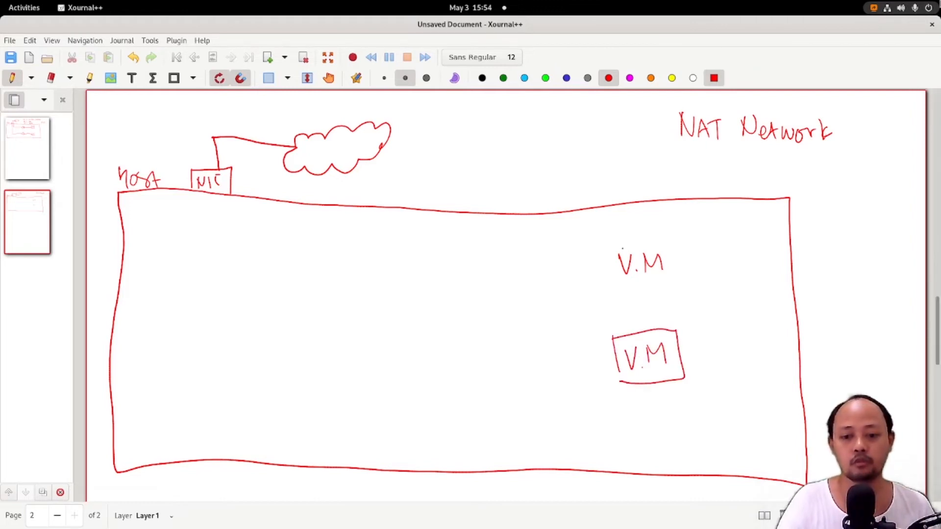
{"action": "mouse_move", "coordinate": [602, 246]}
{"action": "left_mouse_down"}
{"action": "mouse_move", "coordinate": [607, 277]}
{"action": "mouse_move", "coordinate": [672, 239]}
{"action": "mouse_move", "coordinate": [676, 283]}
{"action": "mouse_move", "coordinate": [607, 291]}
{"action": "left_mouse_up"}
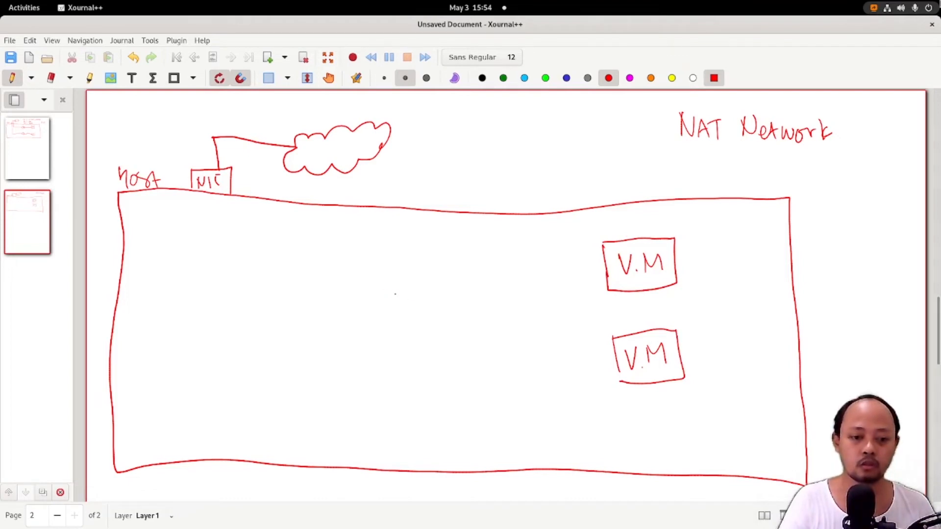
Step: Draw a circle labelled "V.R" in the middle of the host box and connect it to both V.M boxes and the NIC
{"action": "mouse_move", "coordinate": [391, 295]}
{"action": "left_mouse_down"}
{"action": "mouse_move", "coordinate": [395, 313]}
{"action": "mouse_move", "coordinate": [403, 295]}
{"action": "mouse_move", "coordinate": [431, 311]}
{"action": "left_mouse_up"}
{"action": "left_click", "coordinate": [406, 312]}
{"action": "mouse_move", "coordinate": [414, 277]}
{"action": "left_mouse_down"}
{"action": "mouse_move", "coordinate": [433, 338]}
{"action": "mouse_move", "coordinate": [411, 277]}
{"action": "mouse_move", "coordinate": [606, 263]}
{"action": "left_mouse_up"}
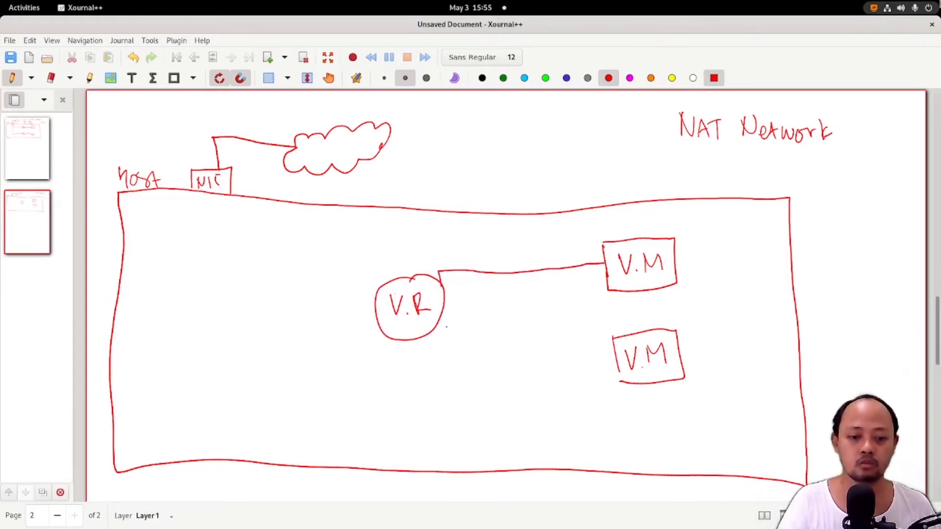
{"action": "mouse_move", "coordinate": [440, 319]}
{"action": "left_mouse_down"}
{"action": "mouse_move", "coordinate": [444, 370]}
{"action": "mouse_move", "coordinate": [615, 359]}
{"action": "mouse_move", "coordinate": [617, 386]}
{"action": "left_mouse_up"}
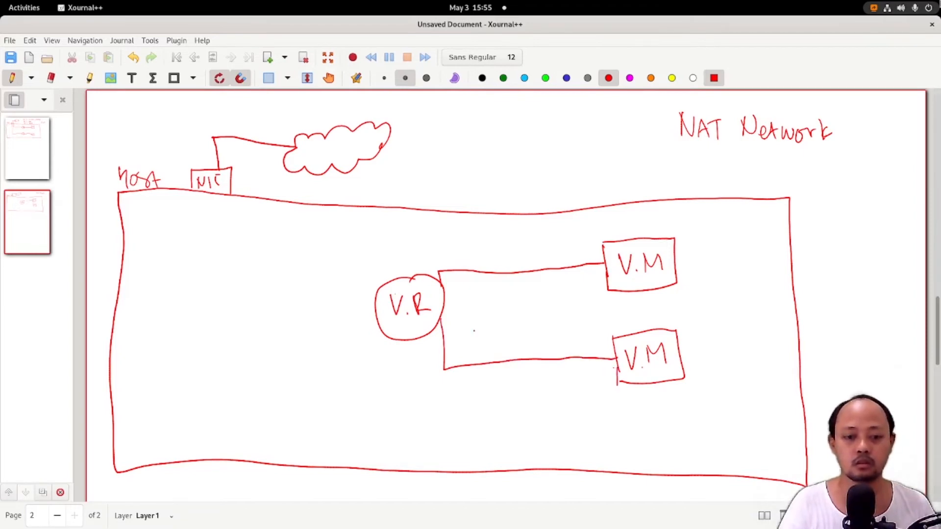
{"action": "mouse_move", "coordinate": [375, 312]}
{"action": "left_mouse_down"}
{"action": "mouse_move", "coordinate": [221, 305]}
{"action": "mouse_move", "coordinate": [208, 255]}
{"action": "mouse_move", "coordinate": [213, 209]}
{"action": "left_mouse_up"}
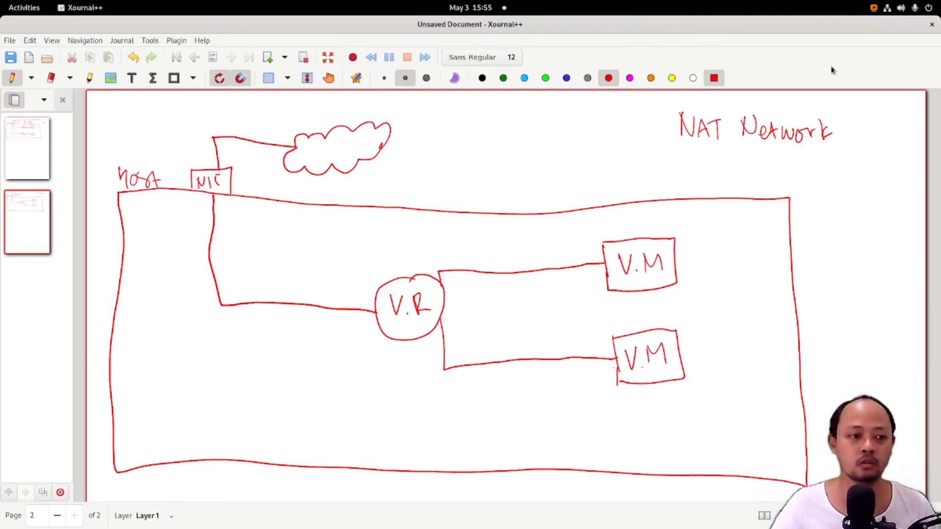
Step: Compare the NAT diagram on page 1 with the NAT Network diagram on page 2
{"action": "left_click", "coordinate": [27, 167]}
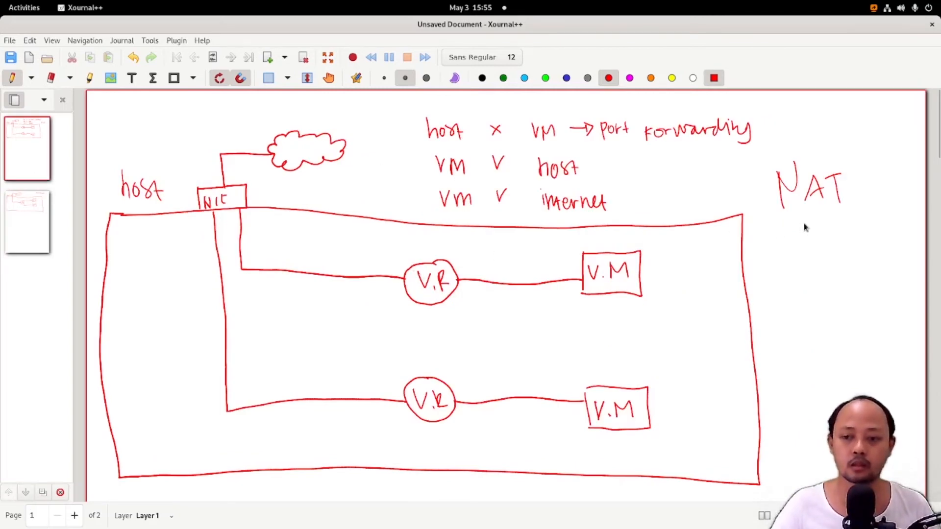
{"action": "left_click", "coordinate": [29, 239]}
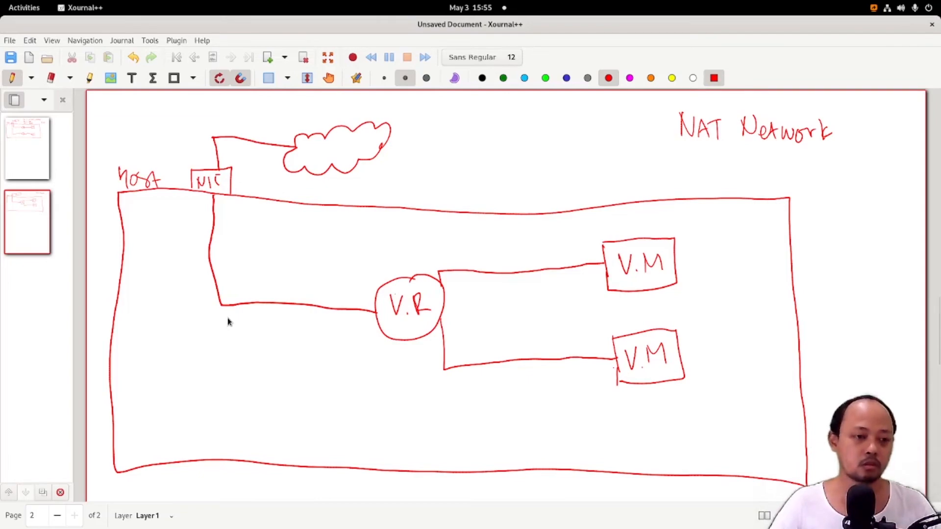
Step: Switch to VirtualBox Manager, check which NAT Network names are offered for fedora-35-mate-2's Adapter 1, and cancel the settings
{"action": "left_click", "coordinate": [28, 11]}
{"action": "left_click", "coordinate": [456, 188]}
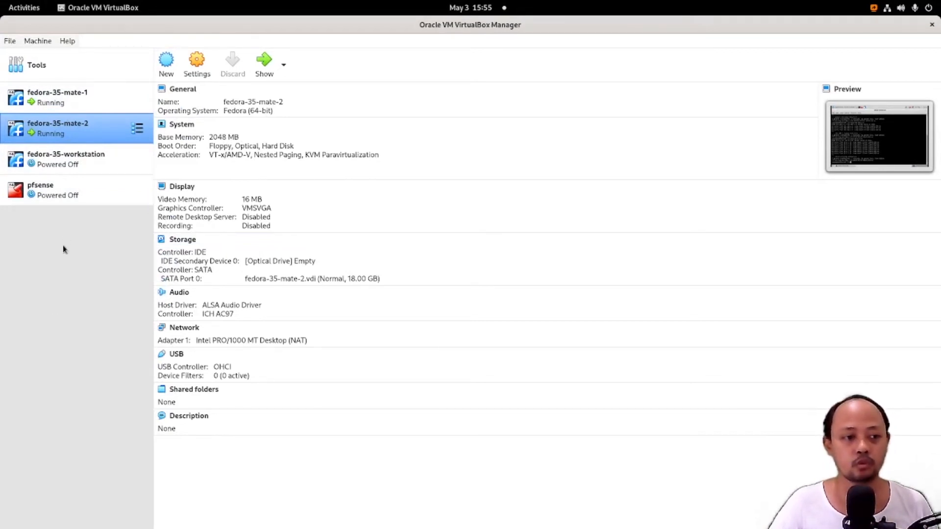
{"action": "left_click", "coordinate": [197, 63]}
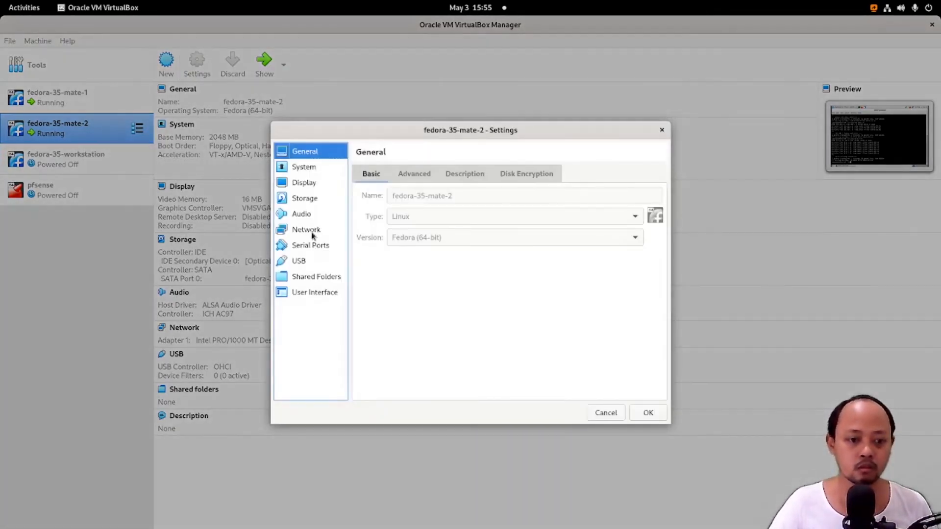
{"action": "left_click", "coordinate": [312, 233]}
{"action": "left_click", "coordinate": [456, 212]}
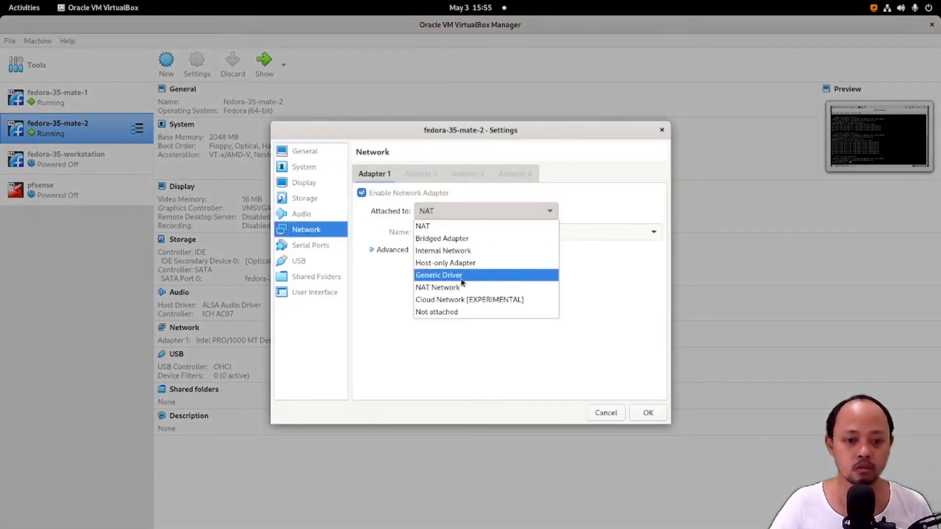
{"action": "left_click", "coordinate": [443, 292]}
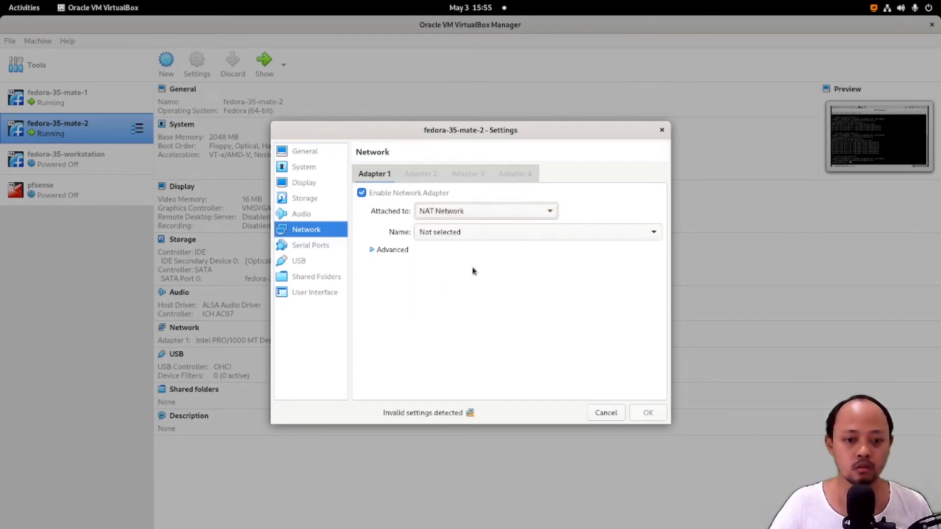
{"action": "left_click", "coordinate": [511, 231]}
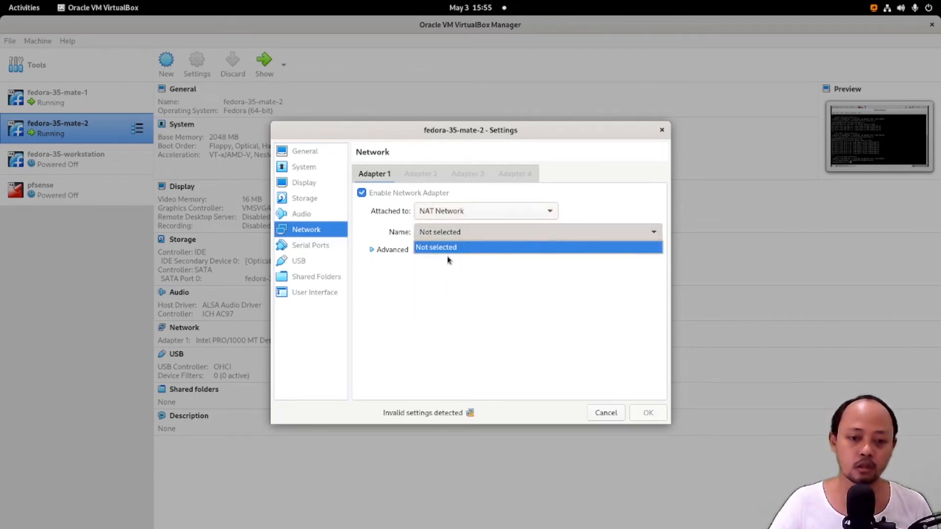
{"action": "left_click", "coordinate": [602, 247]}
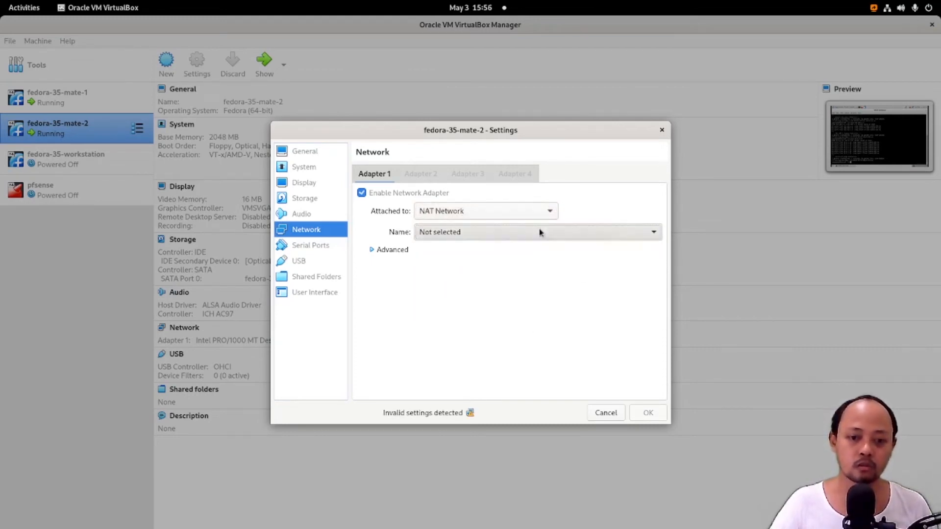
{"action": "left_click", "coordinate": [548, 214]}
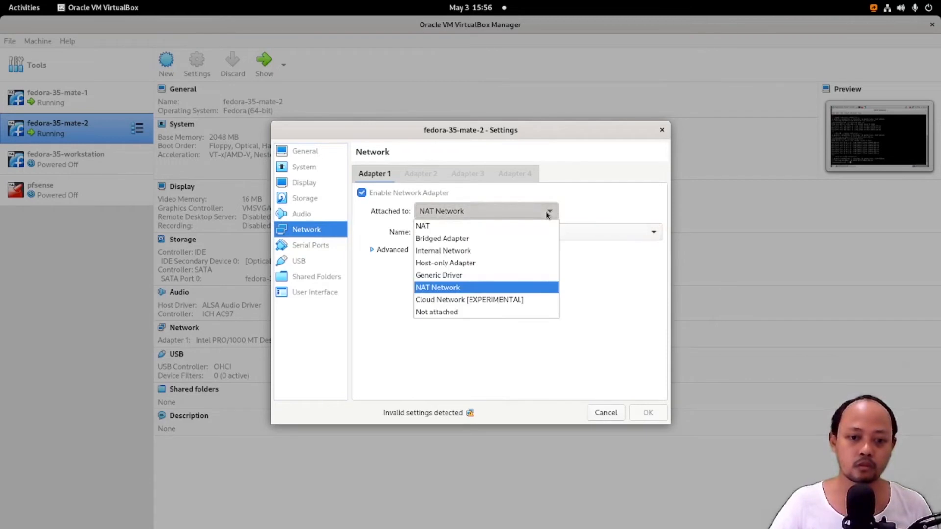
{"action": "left_click", "coordinate": [606, 411]}
{"action": "left_click", "coordinate": [606, 413]}
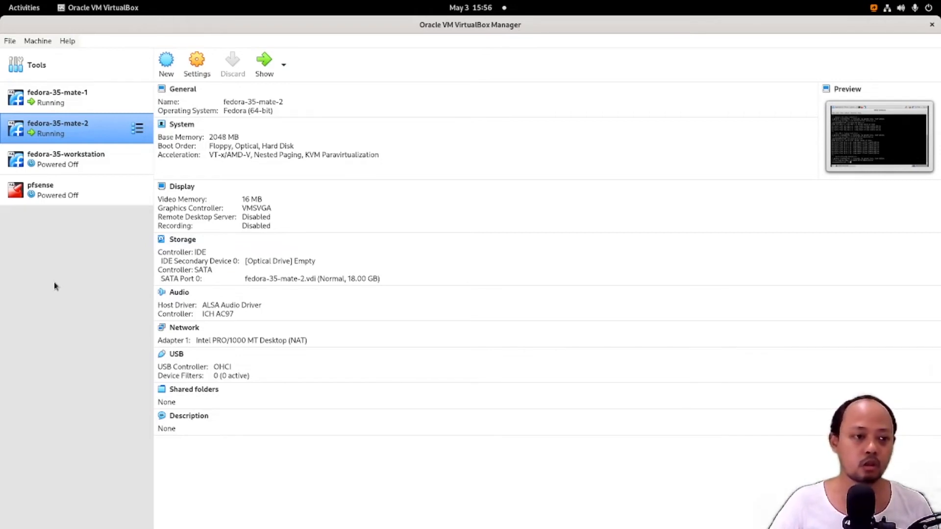
Step: Add a new NAT network in VirtualBox's global network preferences
{"action": "left_click", "coordinate": [10, 42]}
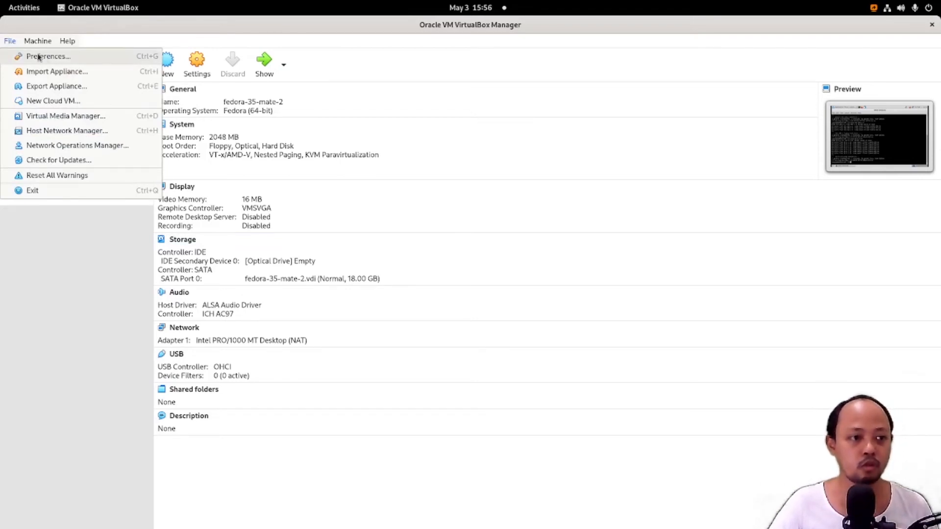
{"action": "left_click", "coordinate": [84, 59]}
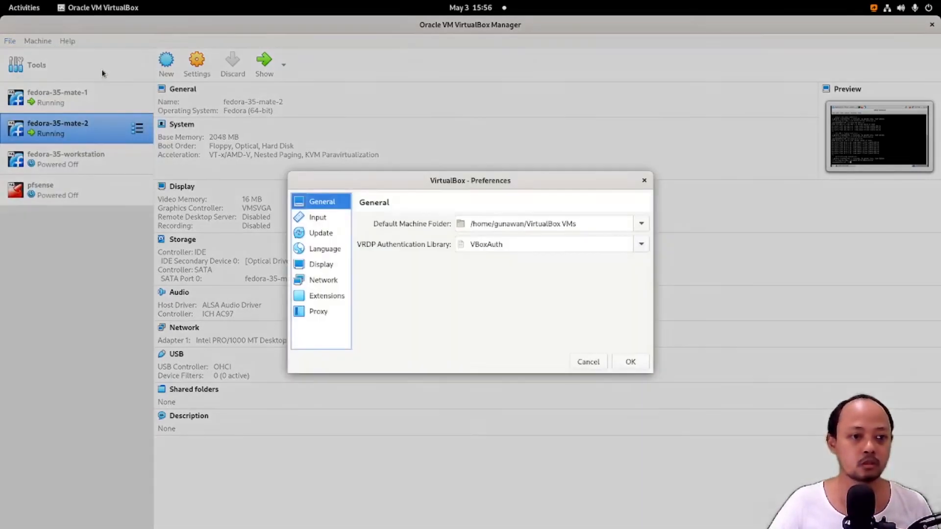
{"action": "left_click", "coordinate": [325, 283]}
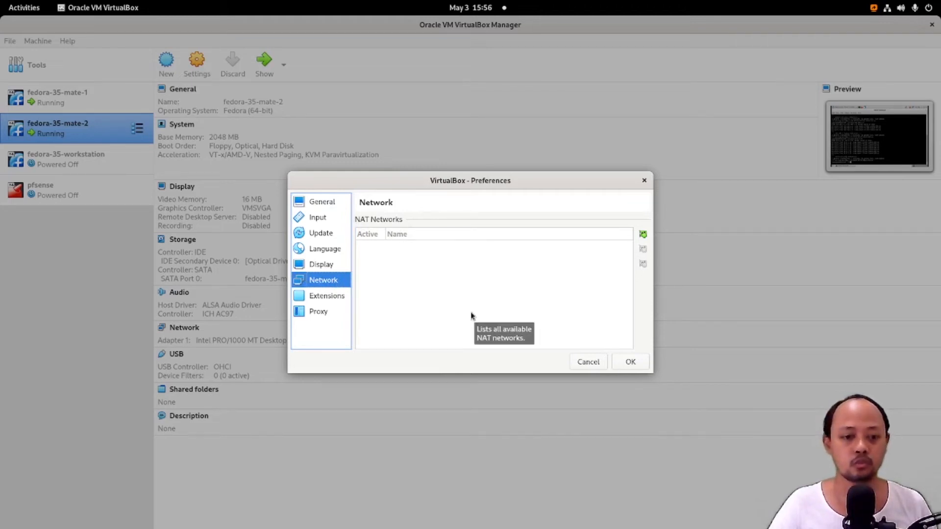
{"action": "left_click", "coordinate": [643, 236]}
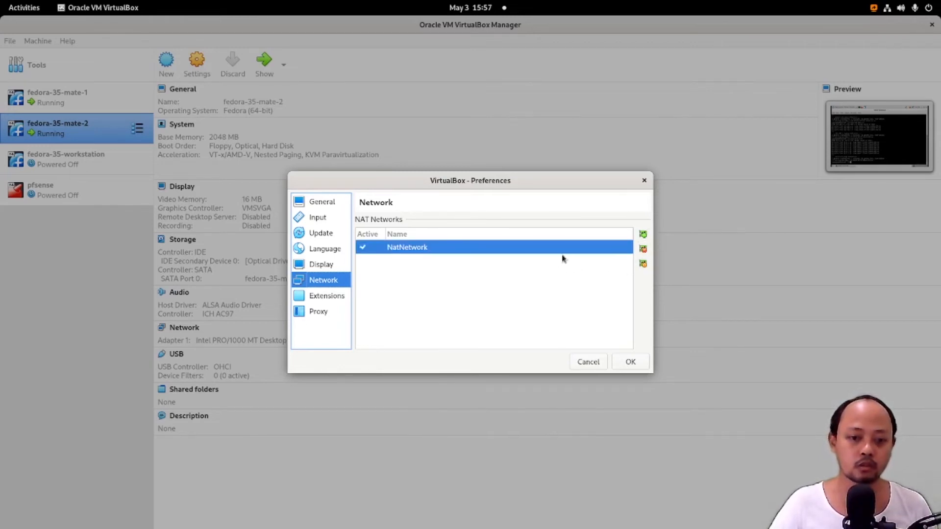
Step: Rename the new NAT network to NatNetwork1, set its network CIDR to 10.10.10.0/24, and save the preferences
{"action": "left_click", "coordinate": [643, 263]}
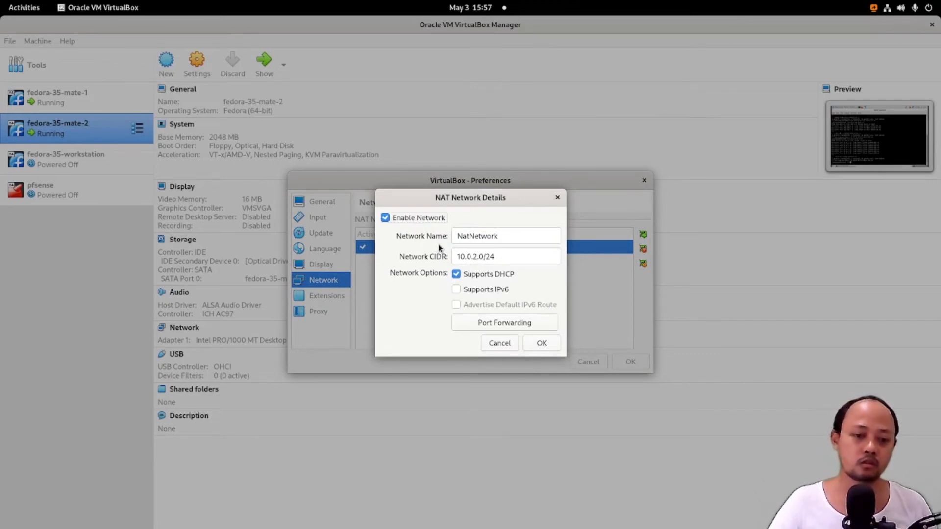
{"action": "left_click", "coordinate": [503, 235]}
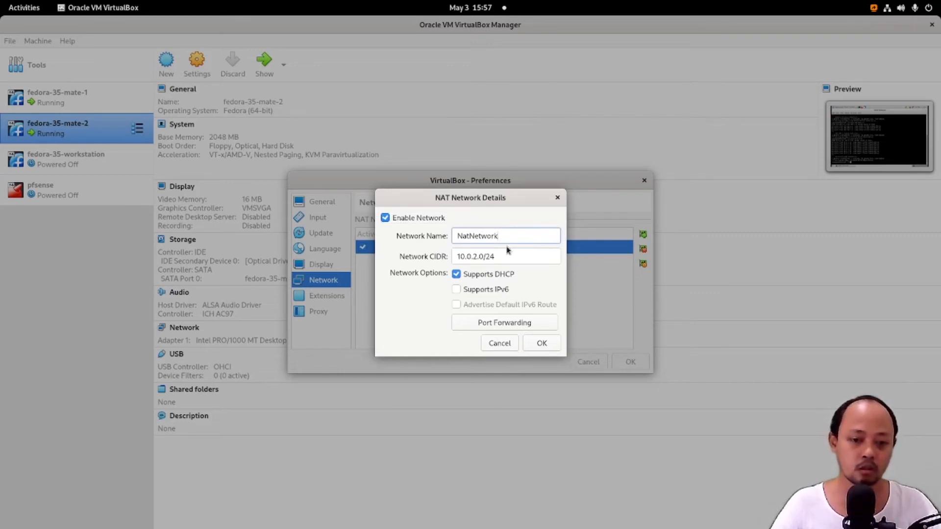
{"action": "type", "text": "1"}
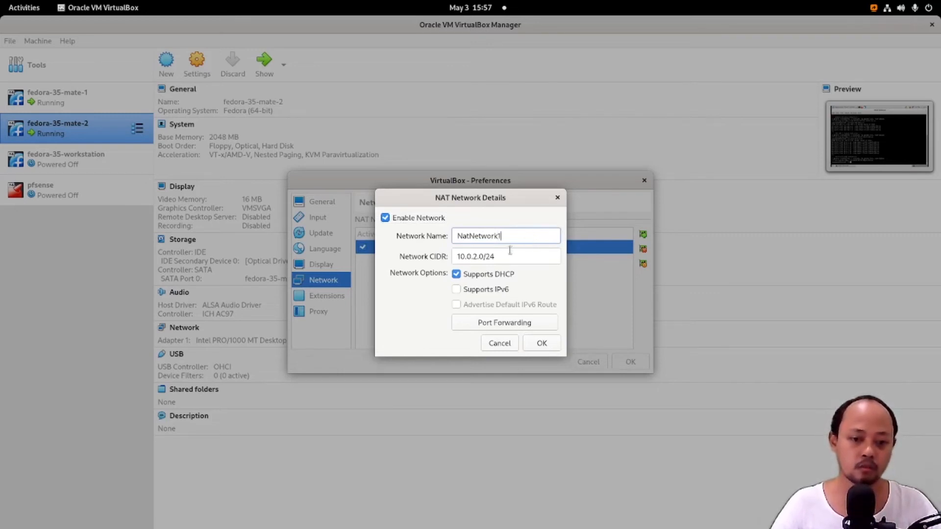
{"action": "left_click", "coordinate": [465, 256]}
{"action": "key", "text": "BackSpace"}
{"action": "type", "text": "10"}
{"action": "key", "text": "Right"}
{"action": "key", "text": "Right"}
{"action": "key", "text": "BackSpace"}
{"action": "type", "text": "10"}
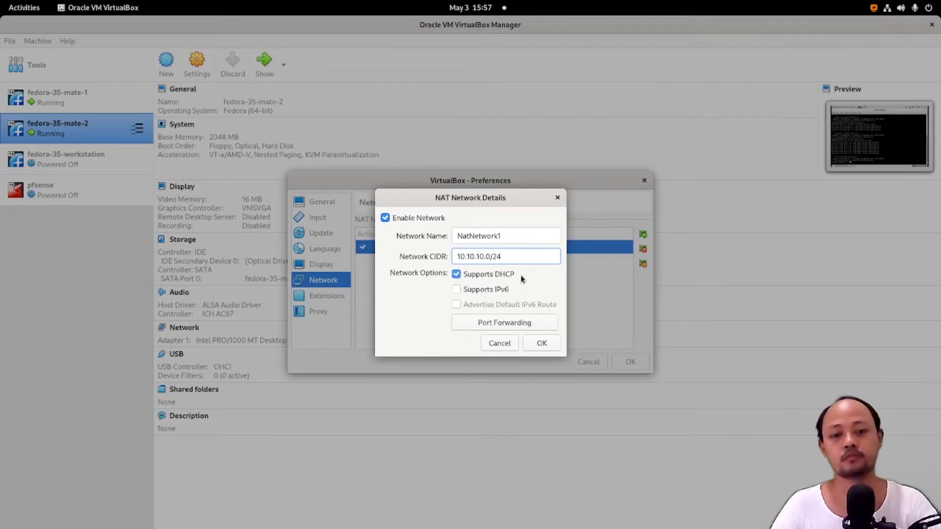
{"action": "left_click", "coordinate": [540, 343]}
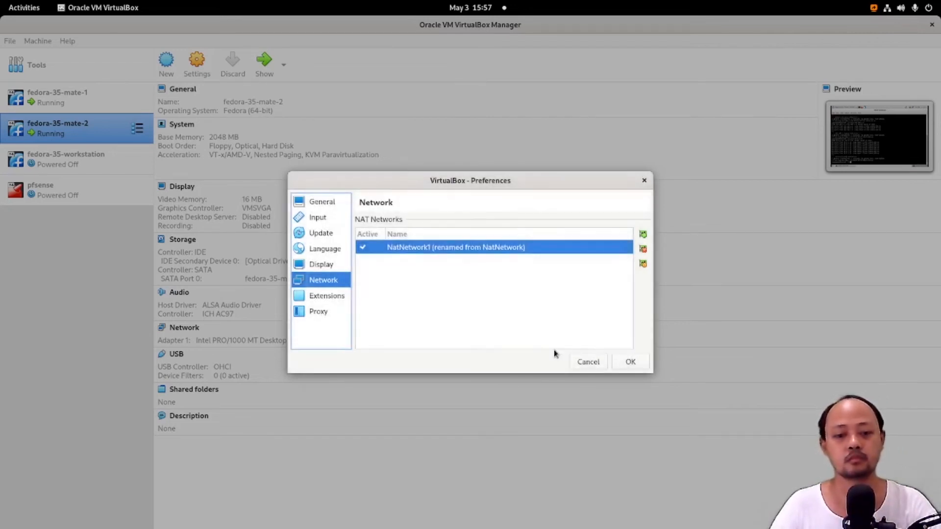
{"action": "left_click", "coordinate": [629, 361]}
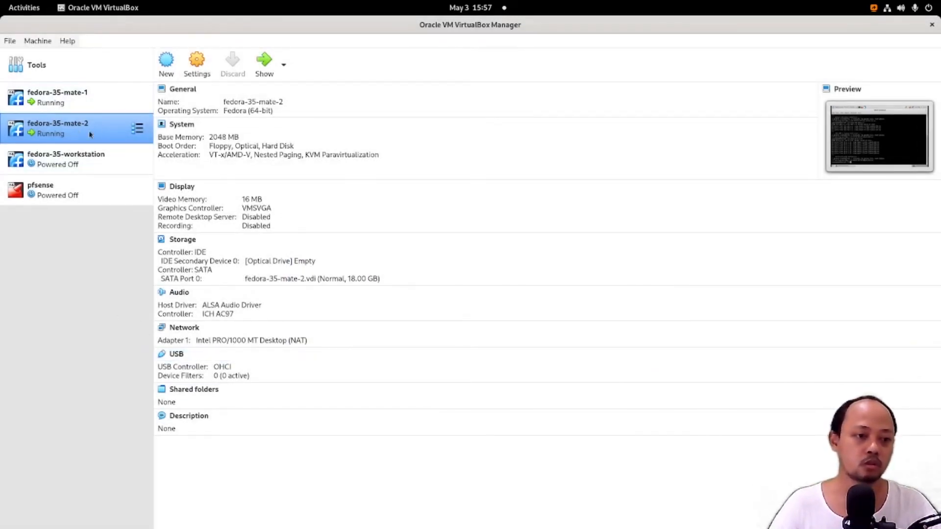
Step: Attach fedora-35-mate-2's Adapter 1 to NAT Network with the name NatNetwork1 and save the settings
{"action": "left_click", "coordinate": [197, 66]}
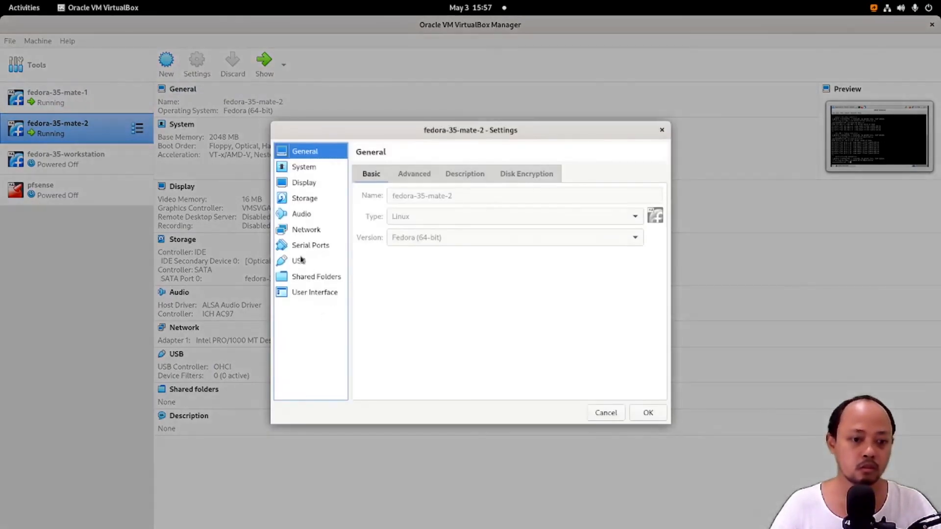
{"action": "left_click", "coordinate": [301, 231]}
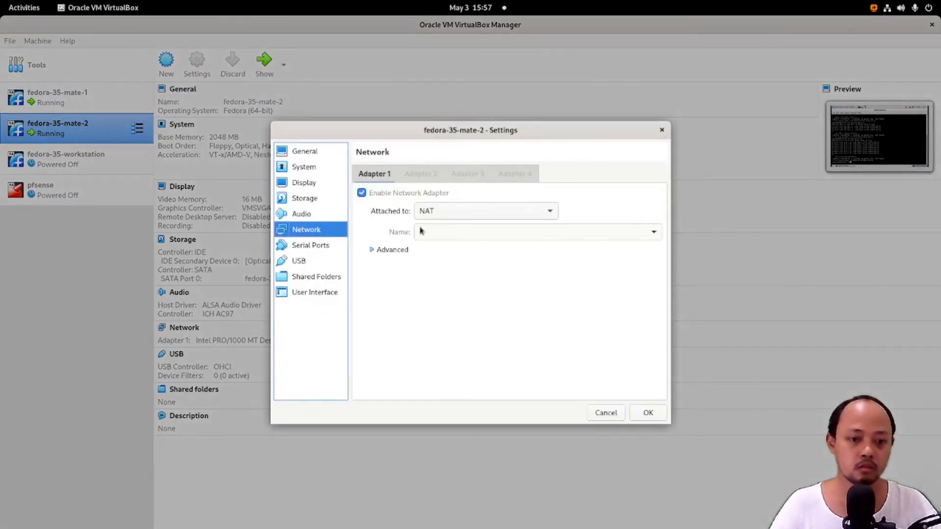
{"action": "left_click", "coordinate": [504, 207]}
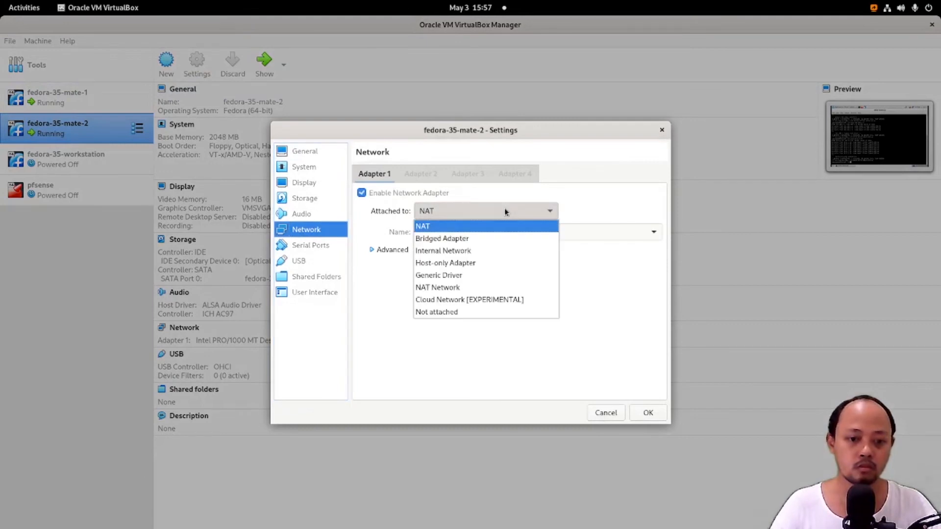
{"action": "left_click", "coordinate": [461, 289]}
{"action": "left_click", "coordinate": [481, 233]}
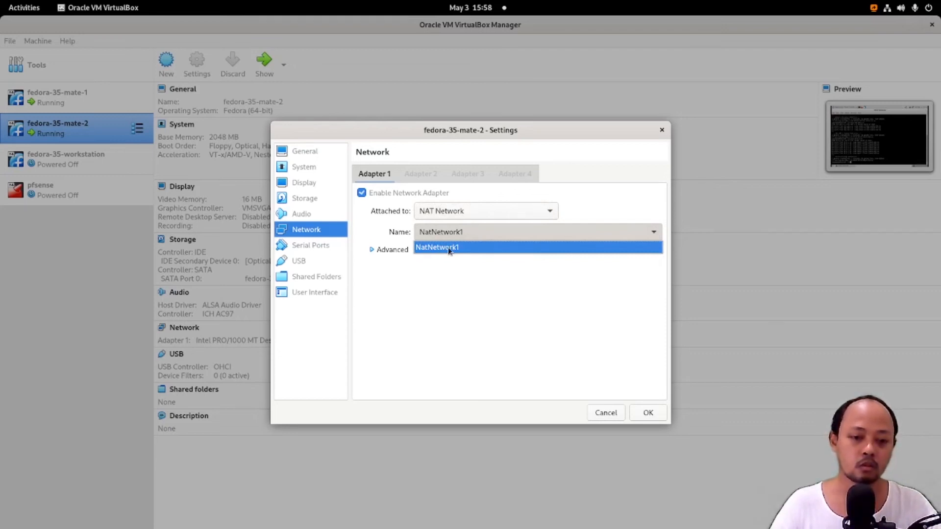
{"action": "left_click", "coordinate": [439, 315]}
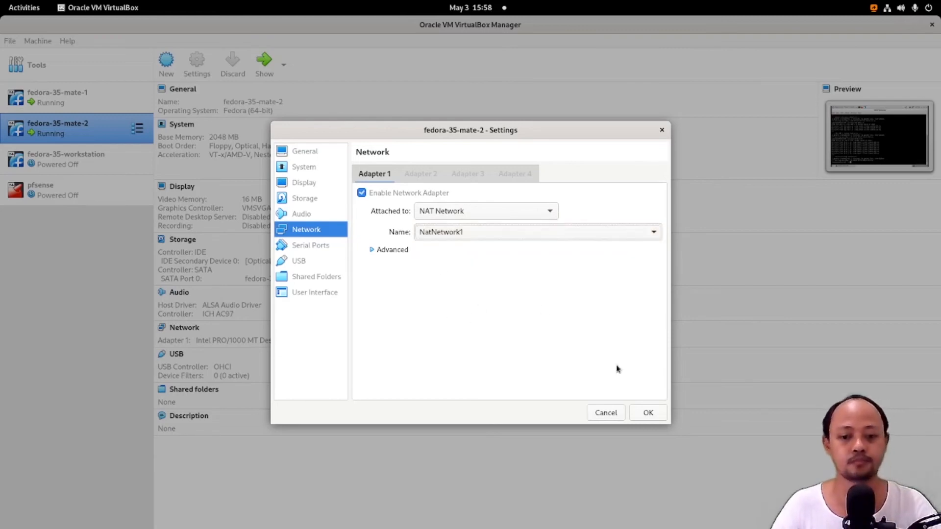
{"action": "left_click", "coordinate": [648, 413]}
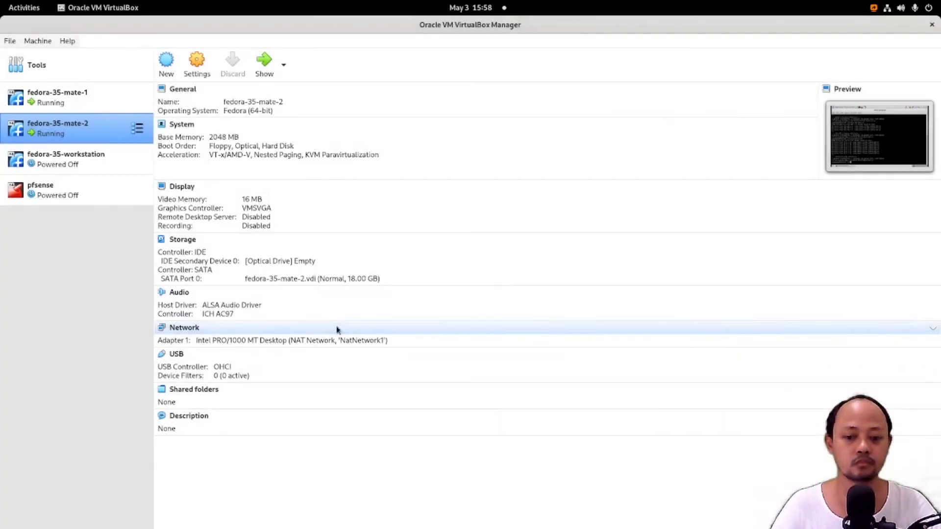
Step: Attach fedora-35-mate-1's Adapter 1 to the NAT Network NatNetwork1 and save its settings
{"action": "left_click", "coordinate": [57, 103]}
{"action": "left_click", "coordinate": [201, 71]}
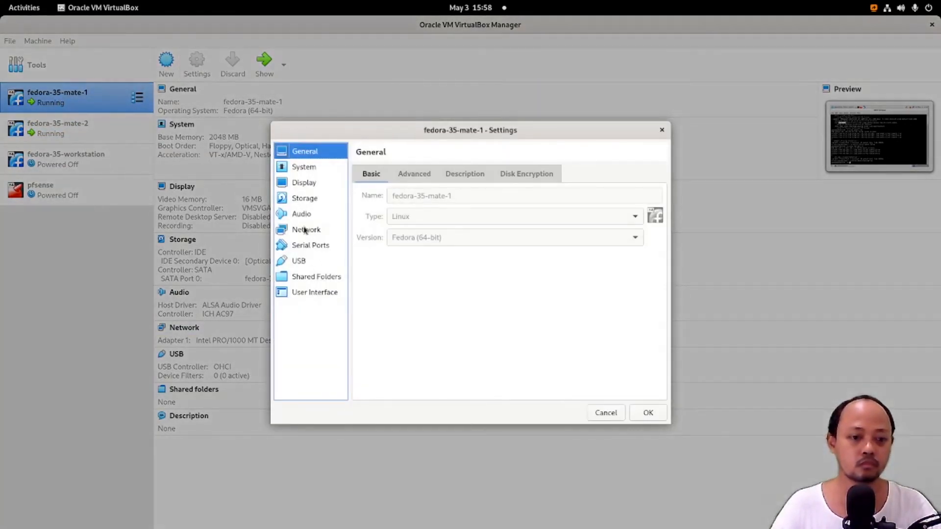
{"action": "left_click", "coordinate": [307, 228]}
{"action": "left_click", "coordinate": [448, 210]}
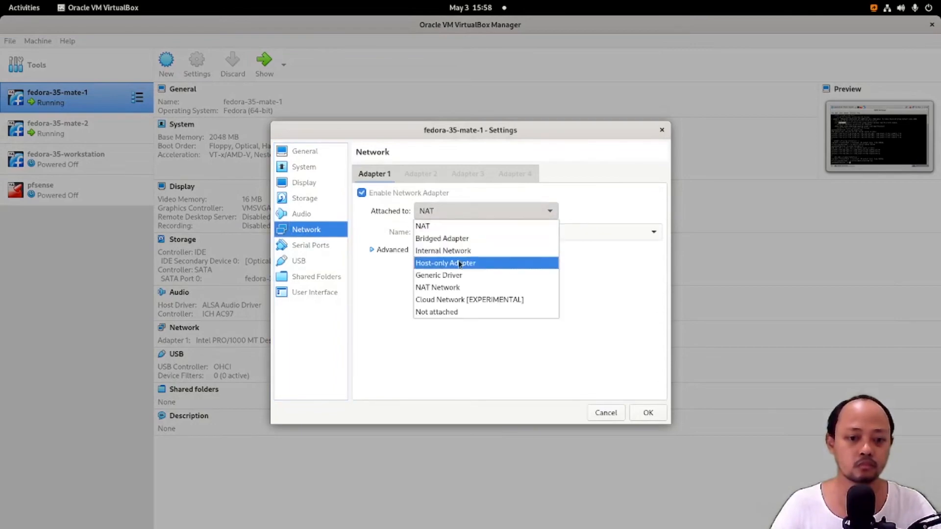
{"action": "left_click", "coordinate": [460, 287]}
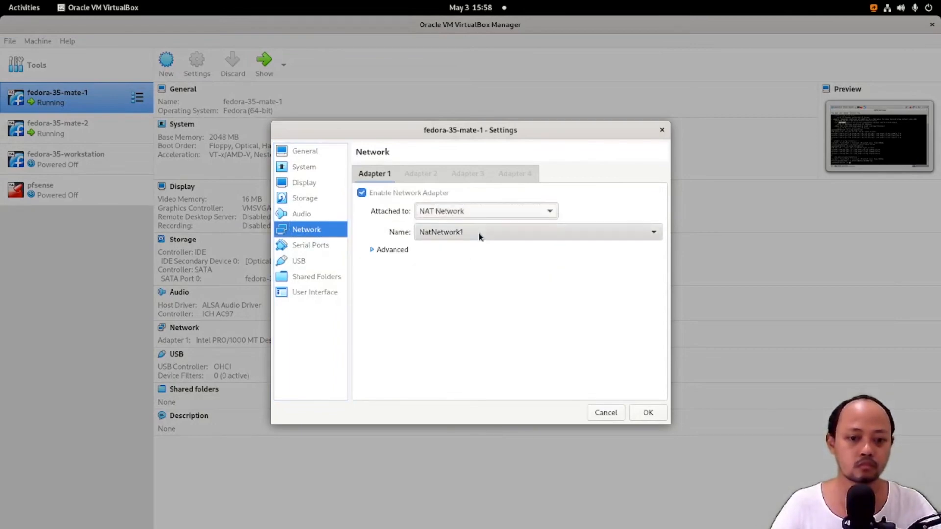
{"action": "left_click", "coordinate": [647, 414]}
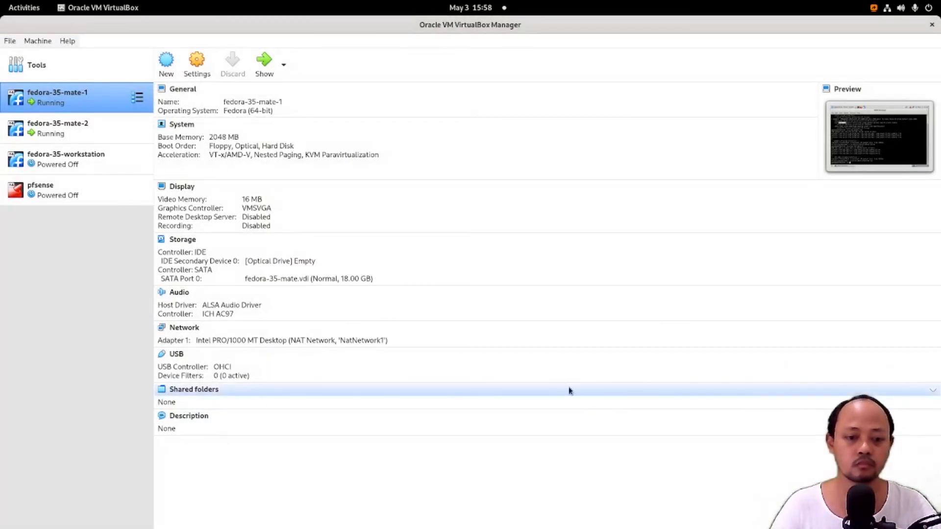
Step: Bring both running Fedora machine windows forward, reconnect fedora-35-mate-1 to Wired connection 1, and dismiss the notification
{"action": "left_click", "coordinate": [24, 8]}
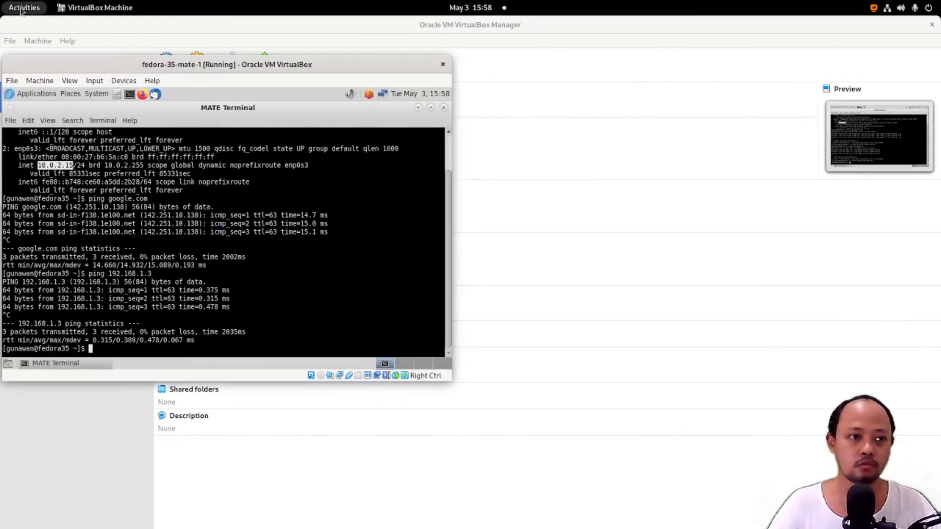
{"action": "left_click", "coordinate": [24, 9]}
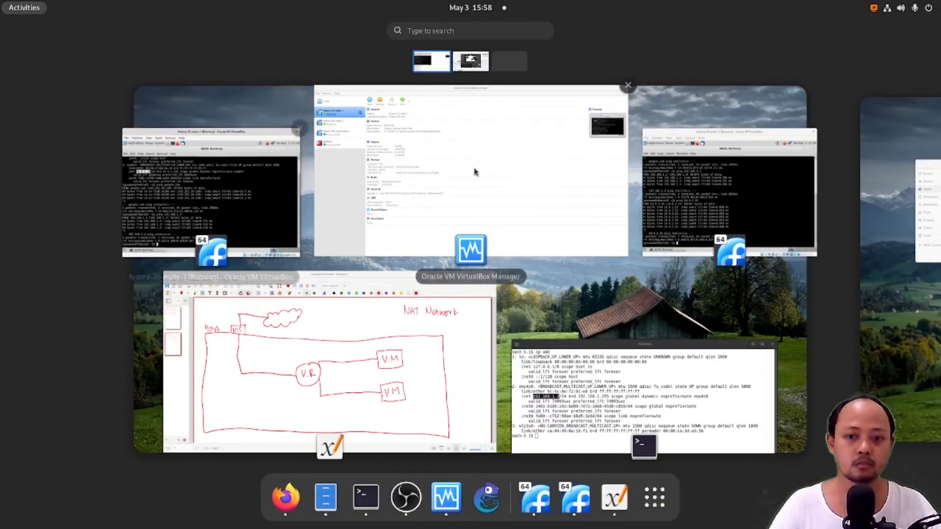
{"action": "left_click", "coordinate": [735, 203]}
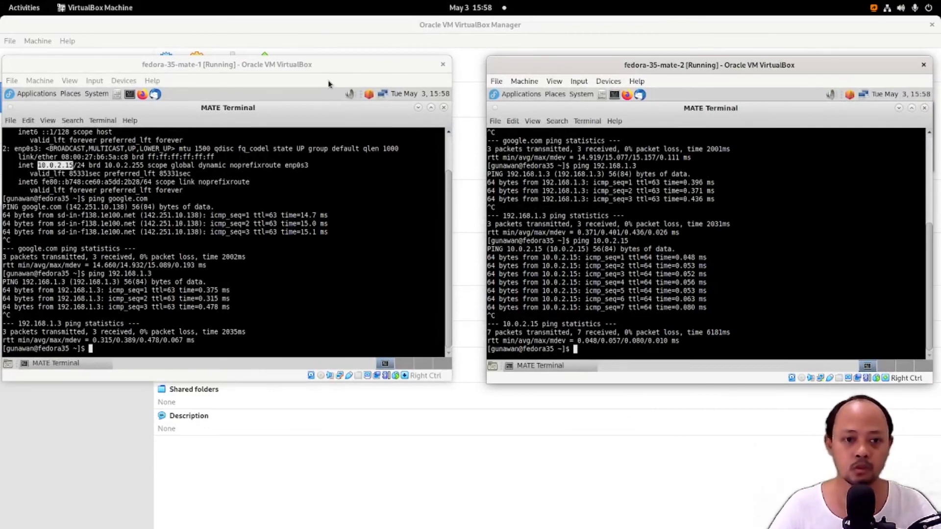
{"action": "left_click", "coordinate": [385, 99]}
{"action": "left_click", "coordinate": [369, 126]}
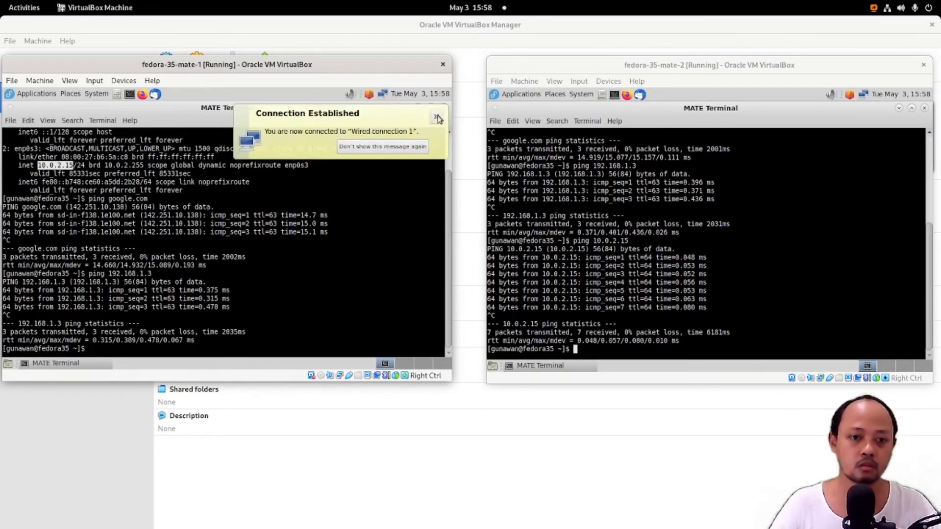
{"action": "left_click", "coordinate": [436, 116]}
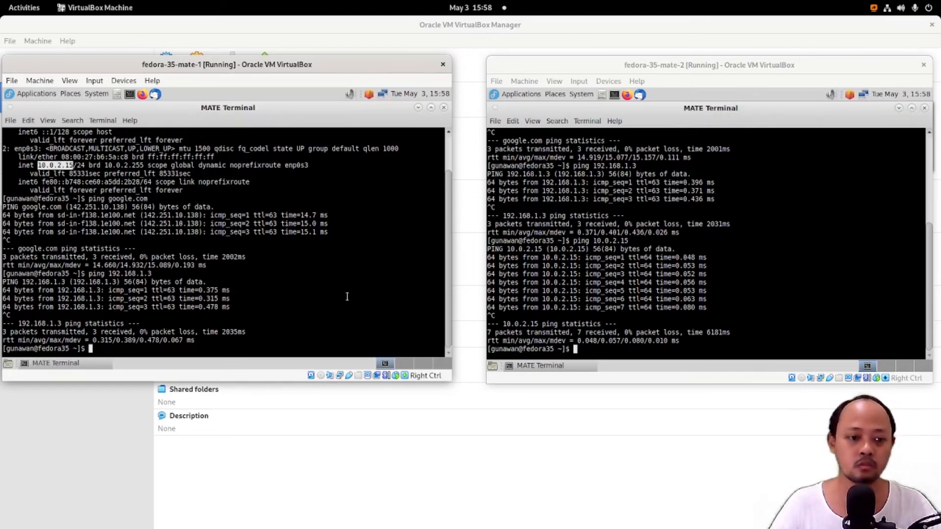
Step: Run ip add in fedora-35-mate-1's terminal and compare the new enp0s3 IPv4 address with the earlier one
{"action": "left_click", "coordinate": [326, 314]}
{"action": "type", "text": "ip add"}
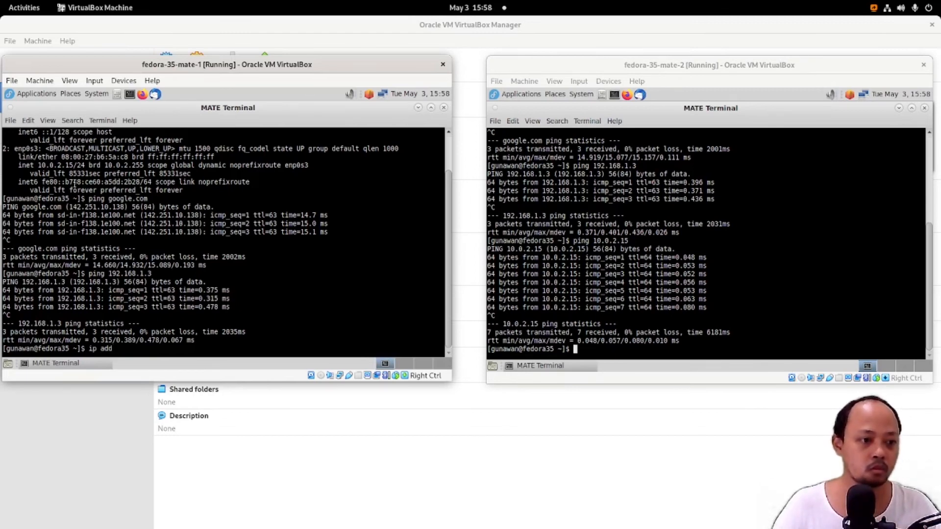
{"action": "left_click_drag", "start_coordinate": [38, 164], "coordinate": [73, 165]}
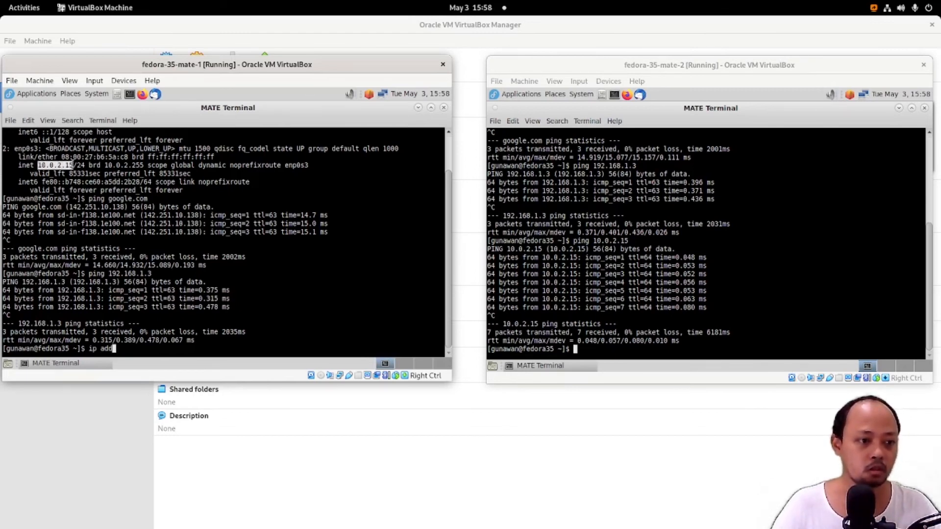
{"action": "left_click", "coordinate": [141, 344]}
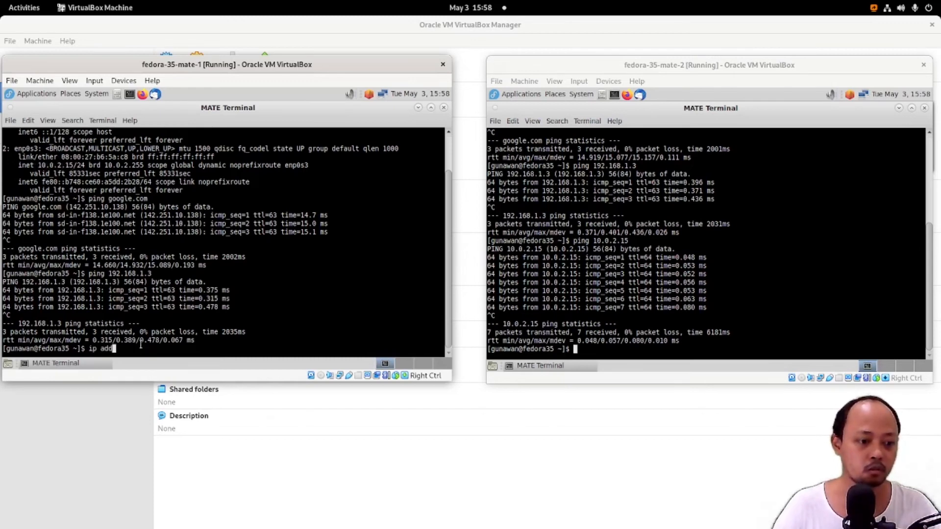
{"action": "key", "text": "Return"}
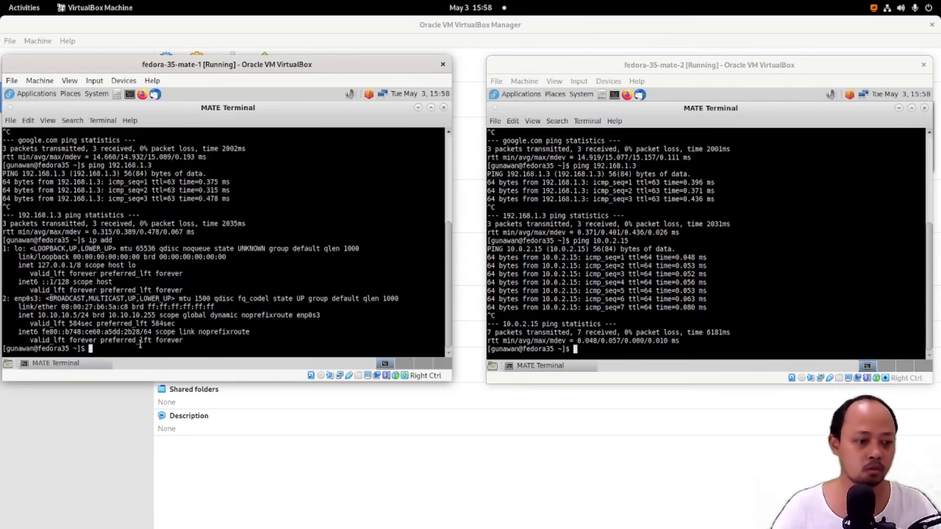
{"action": "left_click_drag", "start_coordinate": [38, 315], "coordinate": [81, 315]}
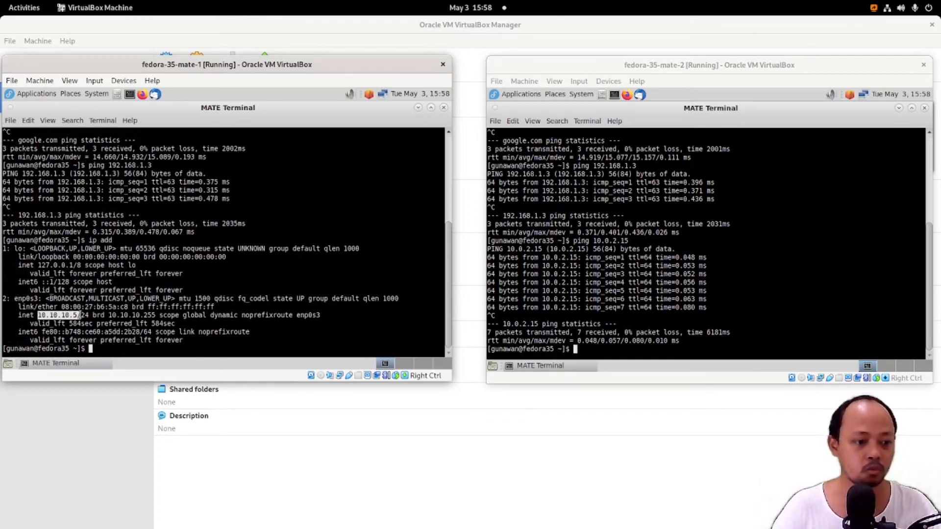
Step: Run ip add in fedora-35-mate-2's terminal and compare its enp0s3 IPv4 address with fedora-35-mate-1's
{"action": "left_click", "coordinate": [741, 298]}
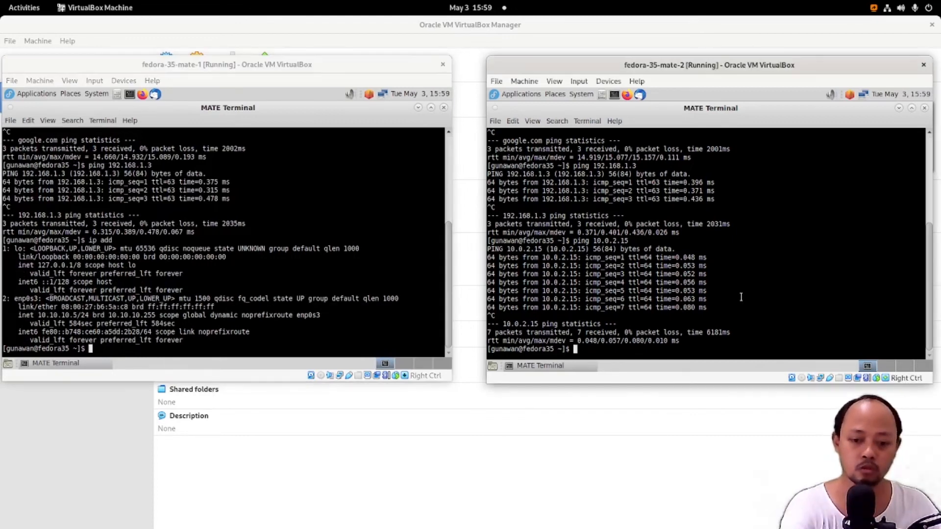
{"action": "type", "text": "ip add"}
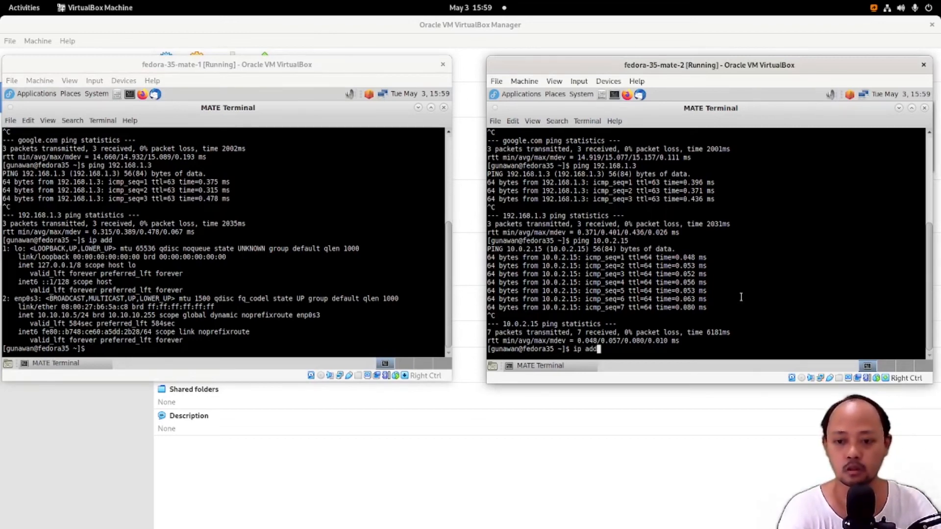
{"action": "key", "text": "Return"}
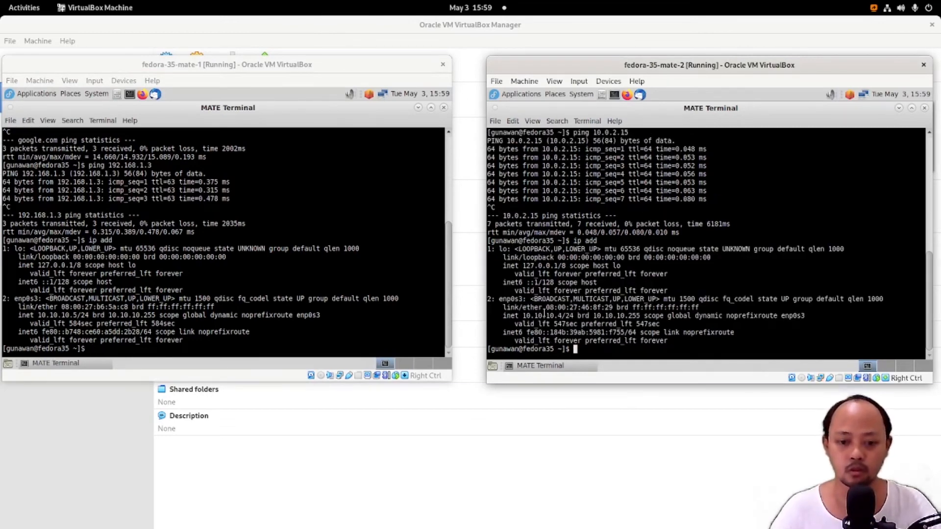
{"action": "left_click_drag", "start_coordinate": [523, 316], "coordinate": [561, 316]}
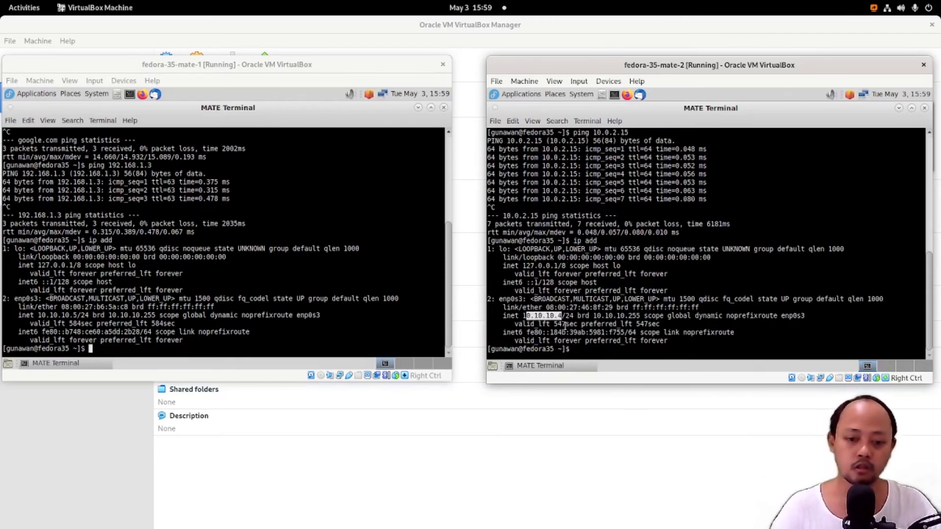
{"action": "left_click", "coordinate": [565, 325]}
{"action": "left_click_drag", "start_coordinate": [524, 316], "coordinate": [561, 316]}
{"action": "left_click", "coordinate": [507, 333]}
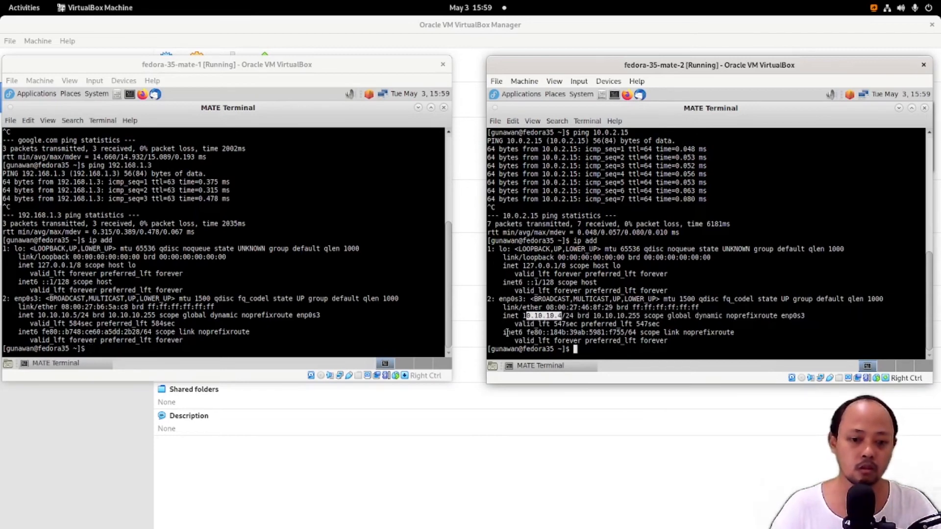
{"action": "left_click_drag", "start_coordinate": [40, 315], "coordinate": [77, 316]}
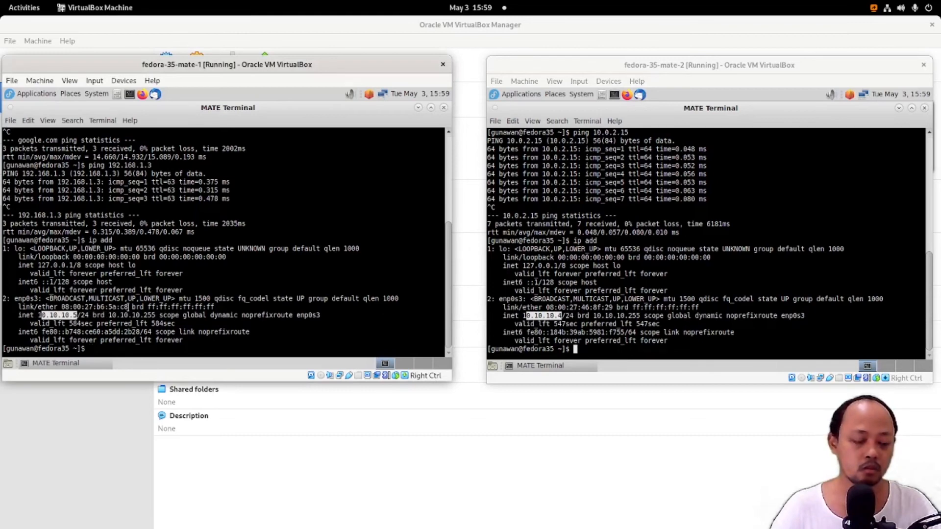
Step: Ping fedora-35-mate-1 at 10.10.10.5 from fedora-35-mate-2's terminal, and stop the ping after a few replies
{"action": "left_click", "coordinate": [728, 331]}
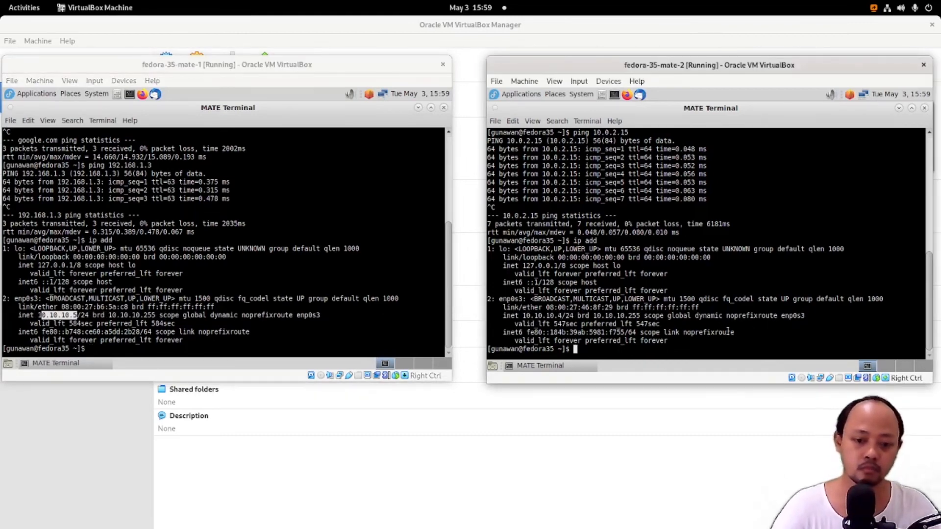
{"action": "type", "text": "ping"}
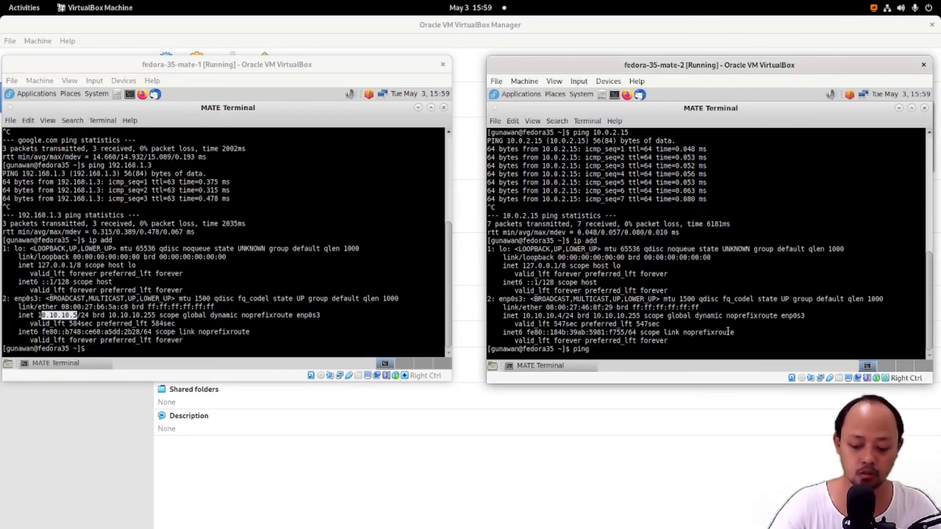
{"action": "type", "text": " 10.10.10"}
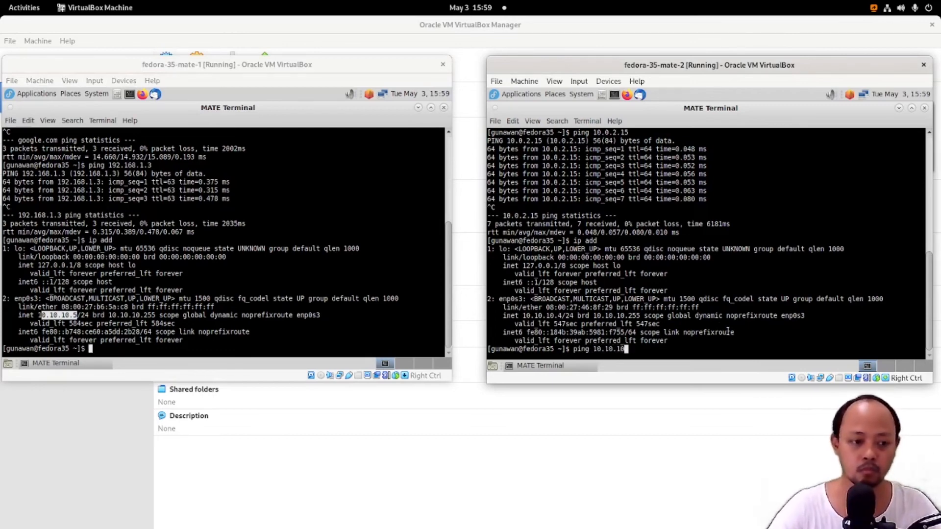
{"action": "type", "text": ".5"}
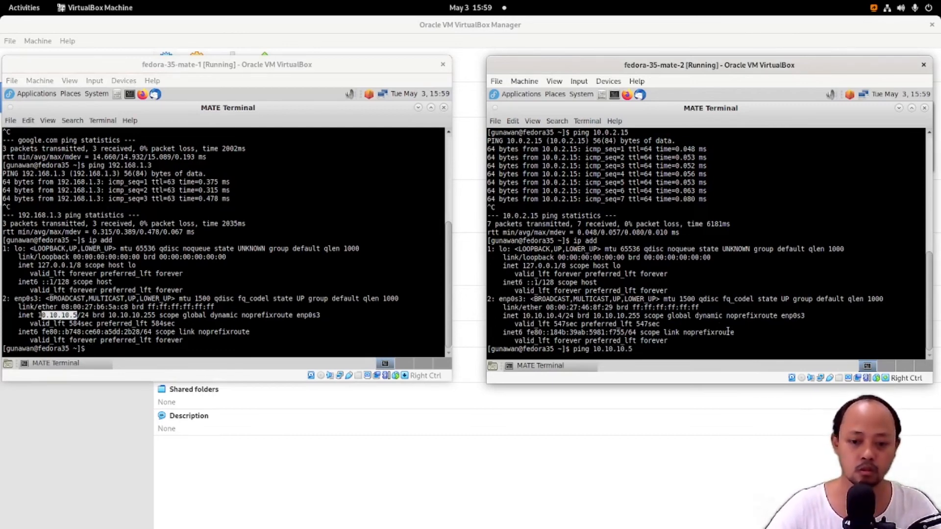
{"action": "key", "text": "Return"}
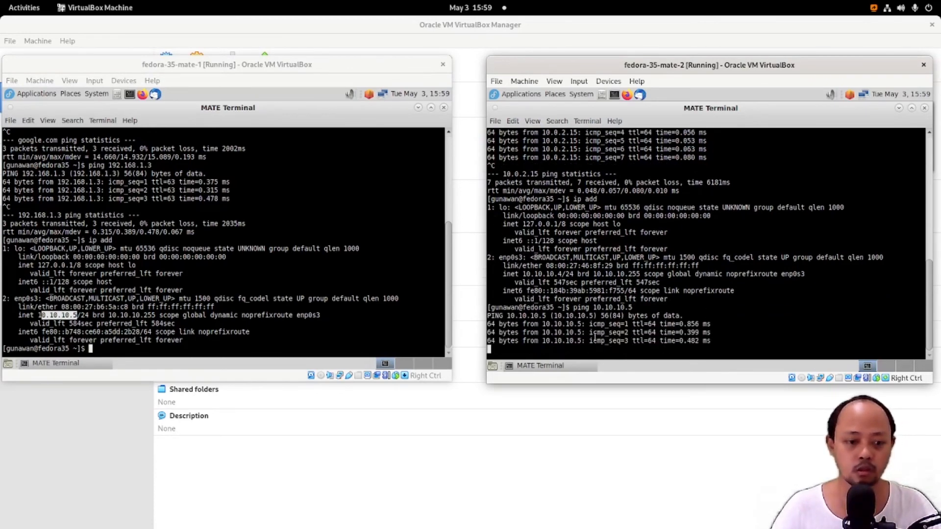
{"action": "key", "text": "ctrl+c"}
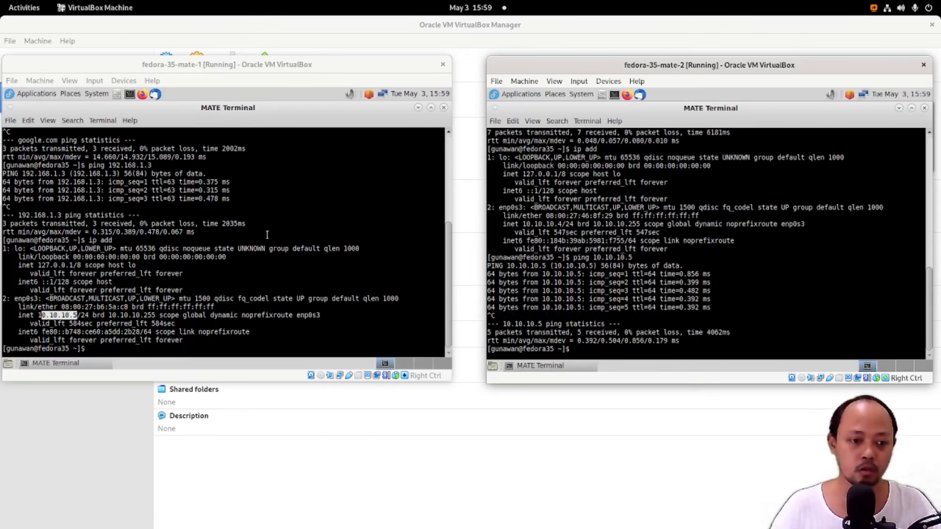
Step: Ping fedora-35-mate-2 at 10.10.10.4 from fedora-35-mate-1's terminal, and stop the ping after a few replies
{"action": "left_click", "coordinate": [375, 316]}
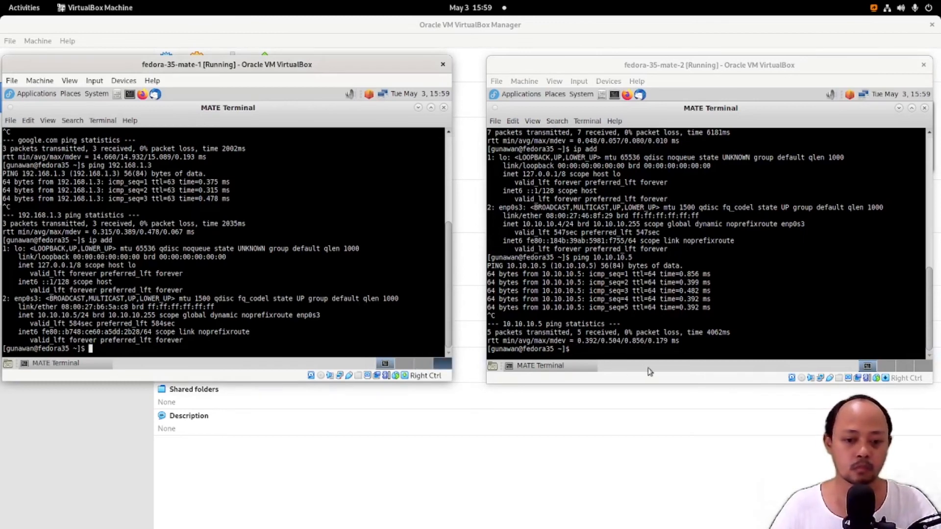
{"action": "type", "text": "pin"}
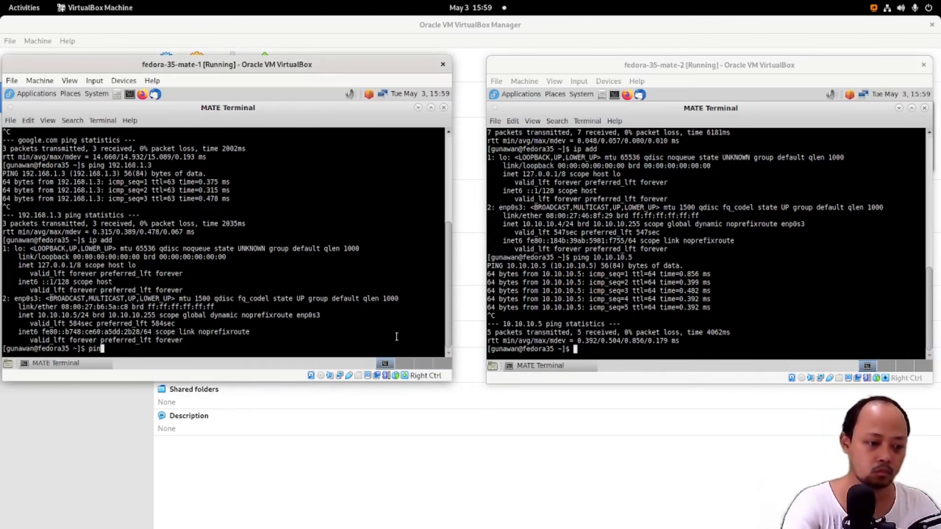
{"action": "type", "text": "g 10.10.10."}
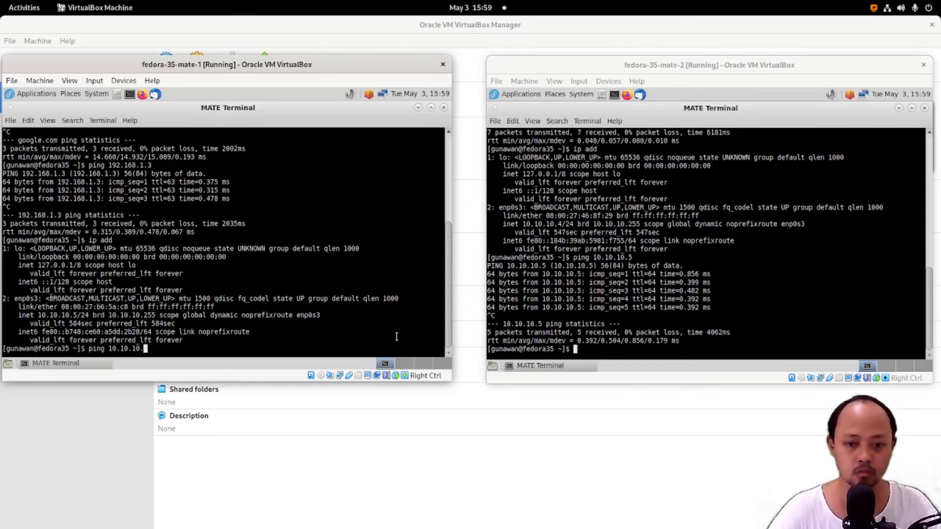
{"action": "type", "text": "4"}
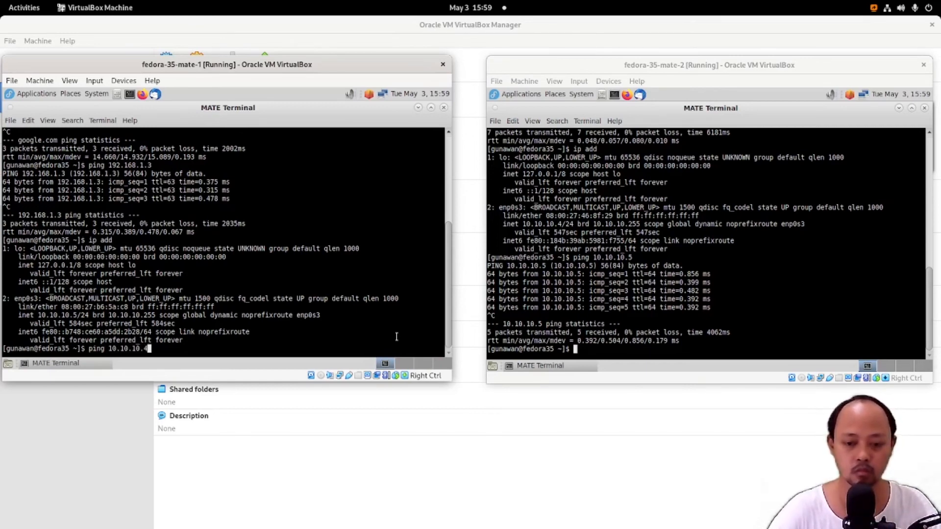
{"action": "key", "text": "Return"}
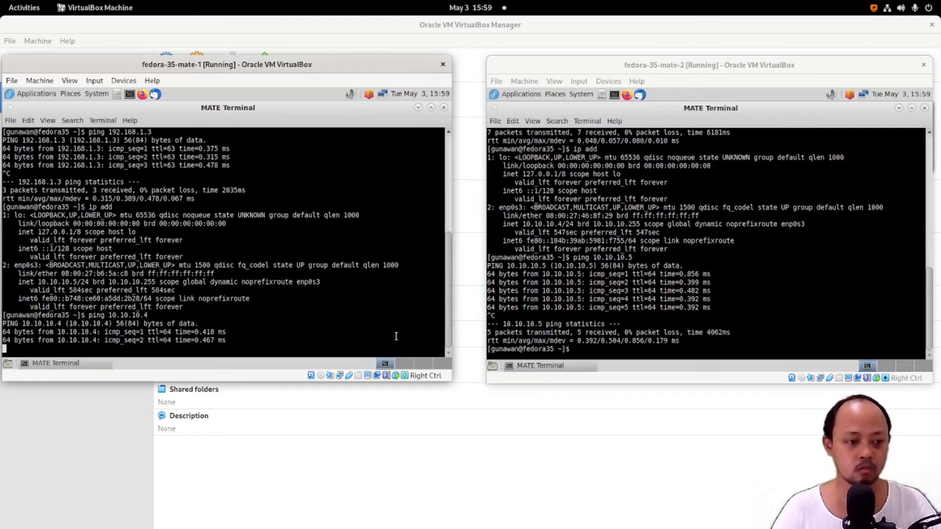
{"action": "key", "text": "ctrl+c"}
Step: Test fedora-35-mate-1's internet access by pinging google.com from its terminal, and stop the ping after a few replies
{"action": "type", "text": "i"}
{"action": "key", "text": "BackSpace"}
{"action": "type", "text": "ping"}
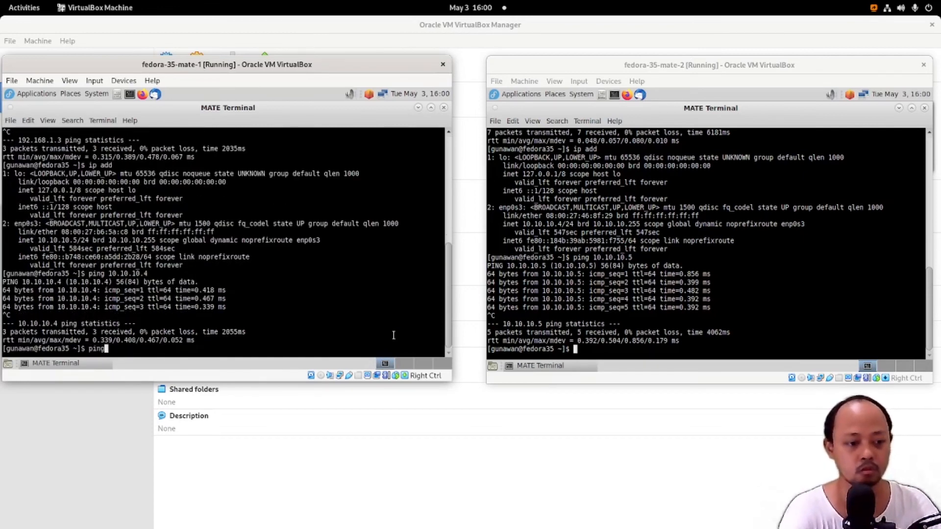
{"action": "type", "text": " google.com"}
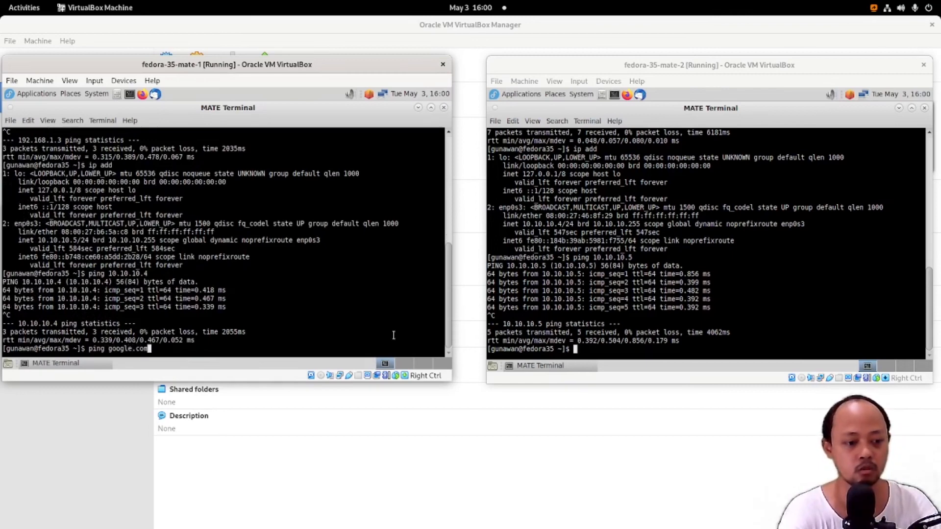
{"action": "key", "text": "Return"}
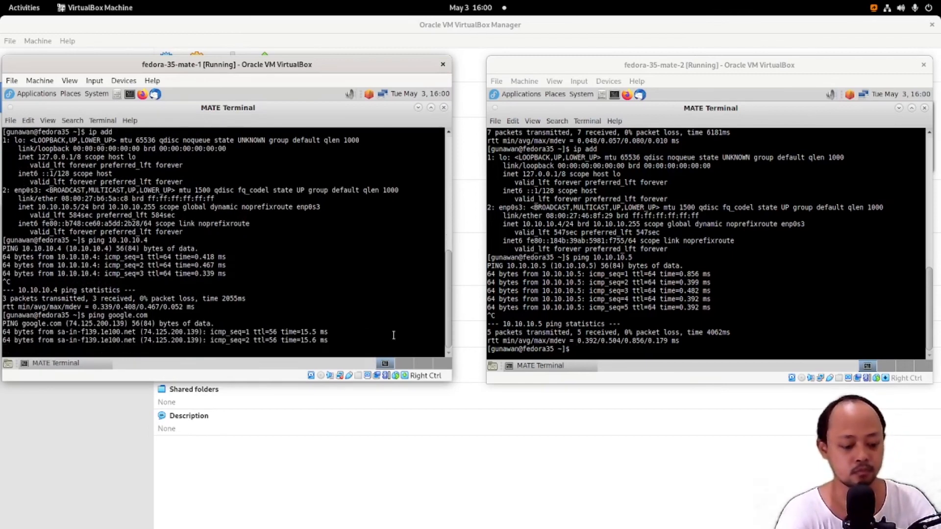
{"action": "key", "text": "ctrl+c"}
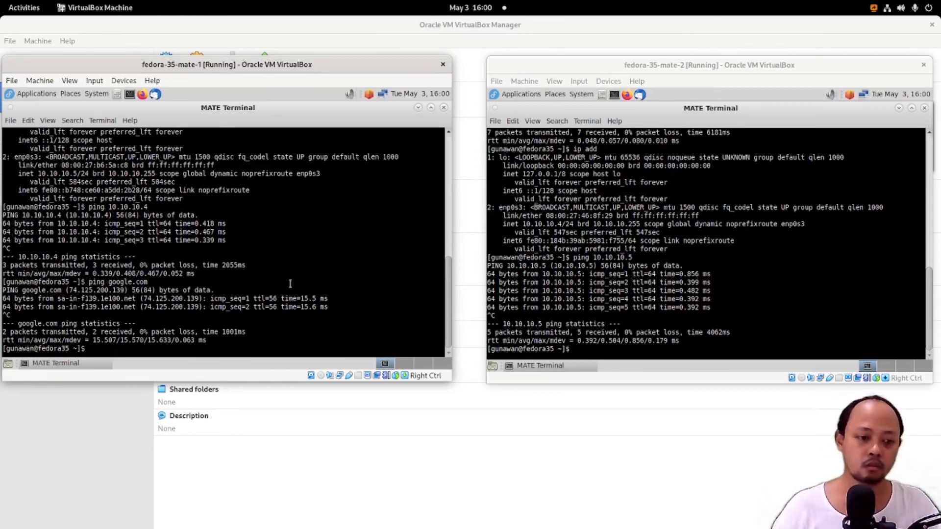
Step: Ping google.com from fedora-35-mate-2's terminal to test its internet access, and stop the ping after a few replies
{"action": "left_click", "coordinate": [720, 263]}
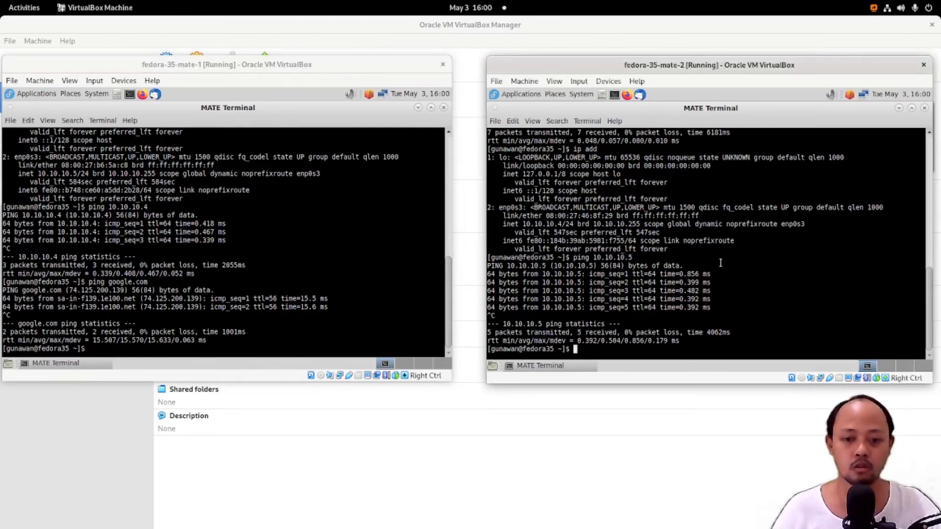
{"action": "type", "text": "ping "}
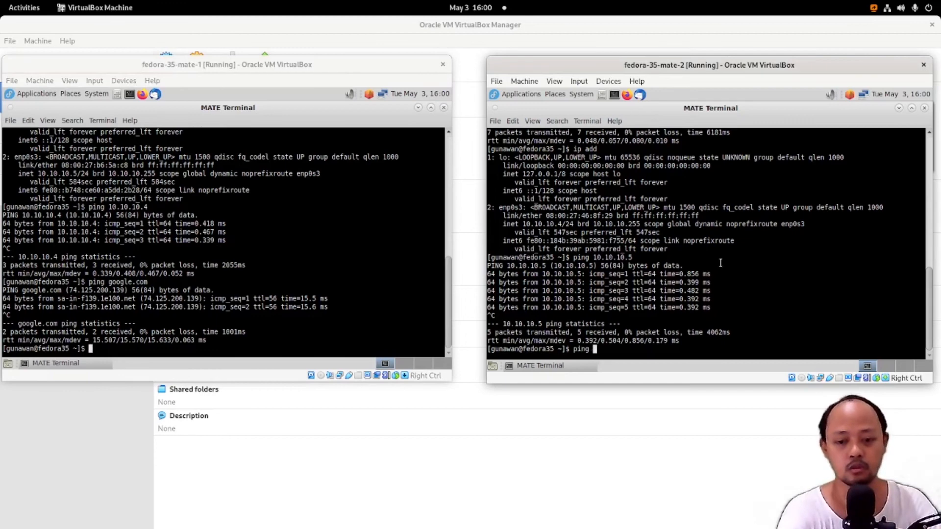
{"action": "type", "text": "google.com"}
{"action": "key", "text": "Return"}
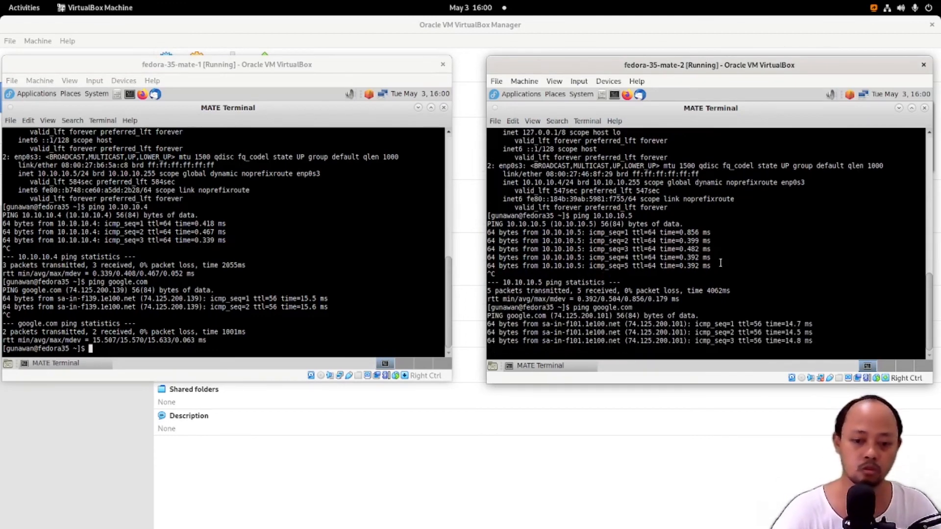
{"action": "key", "text": "ctrl+c"}
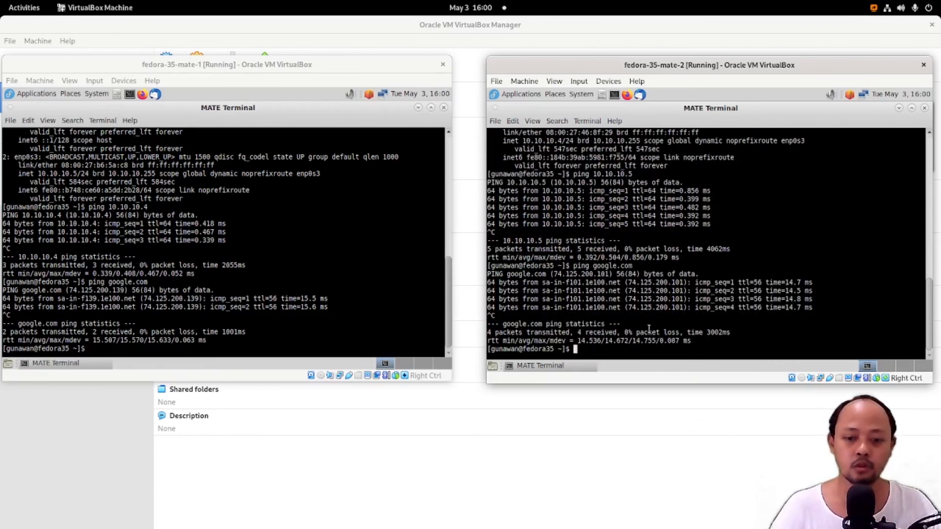
Step: Check the host's IPv4 address in the host Terminal and start pinging 192.168.1.3 from fedora-35-mate-2's terminal
{"action": "left_click", "coordinate": [27, 9]}
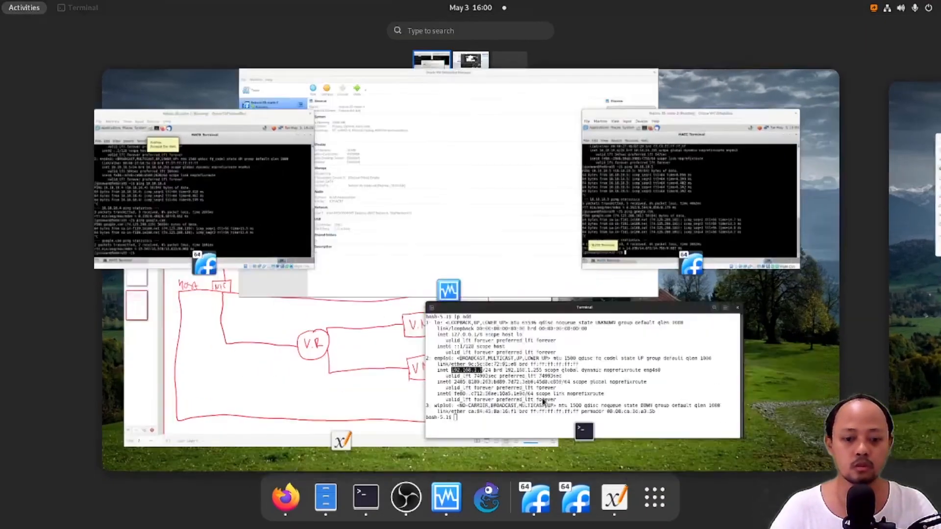
{"action": "left_click", "coordinate": [543, 401]}
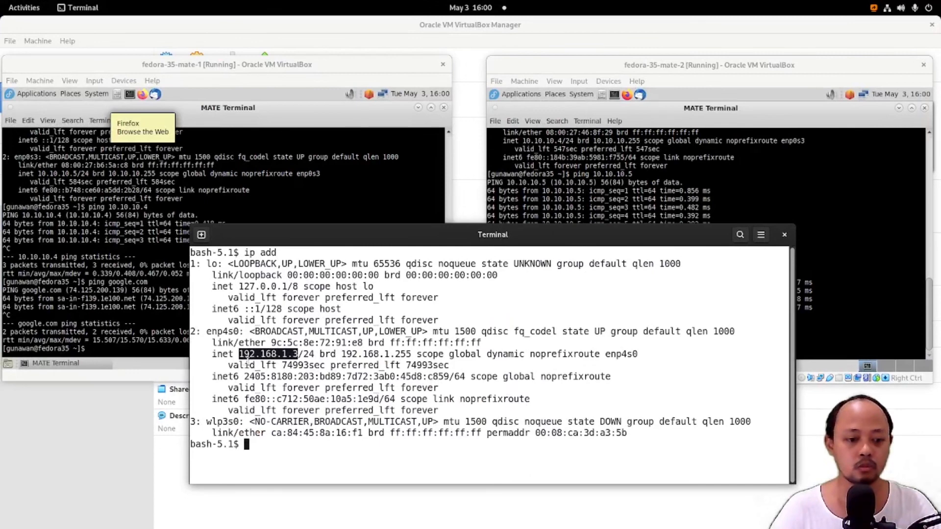
{"action": "left_click", "coordinate": [753, 173]}
{"action": "type", "text": "ping 192.168.1."}
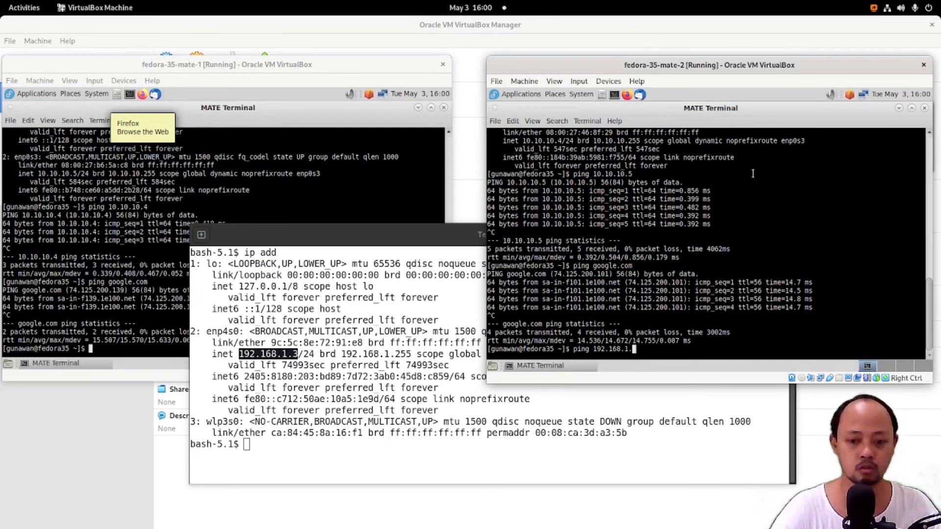
{"action": "type", "text": "3"}
{"action": "key", "text": "Return"}
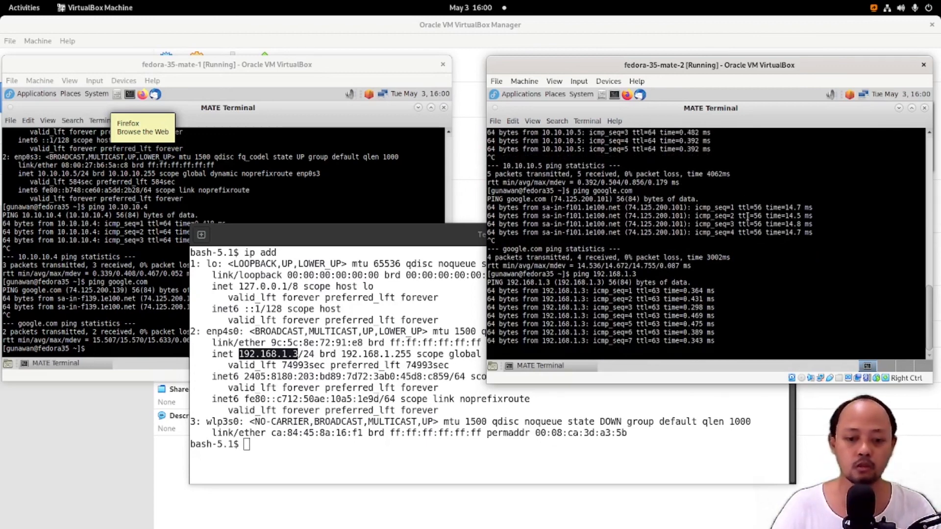
Step: Ping the host at 192.168.1.3 from fedora-35-mate-1's terminal, and stop the running pings on both machines
{"action": "left_click", "coordinate": [398, 195]}
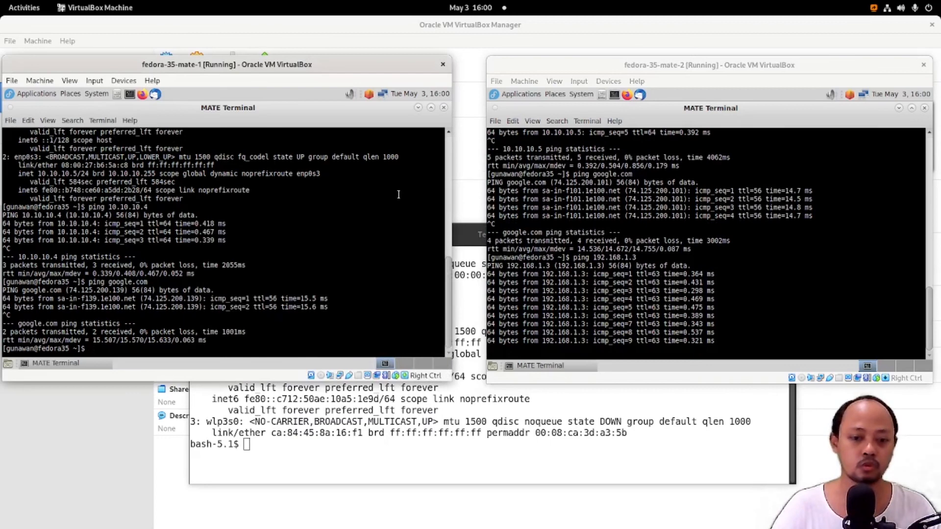
{"action": "type", "text": "ping "}
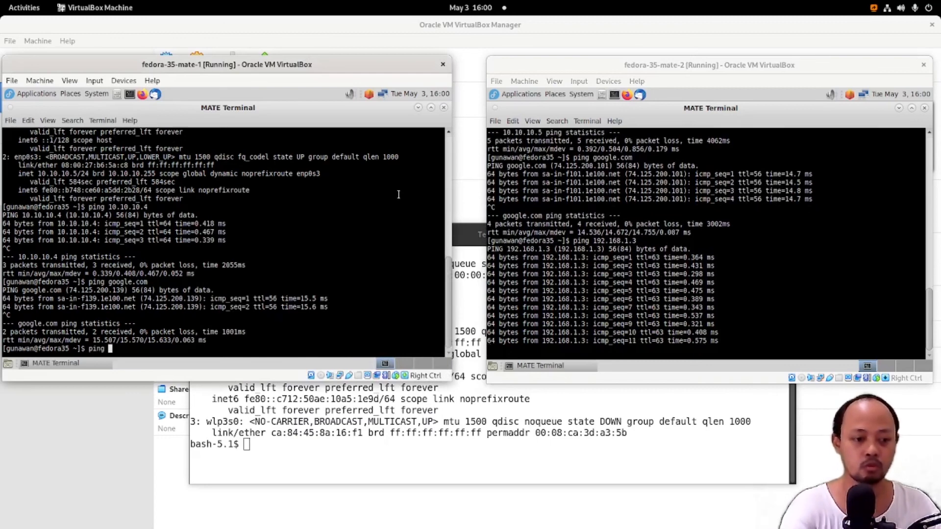
{"action": "type", "text": "192.168."}
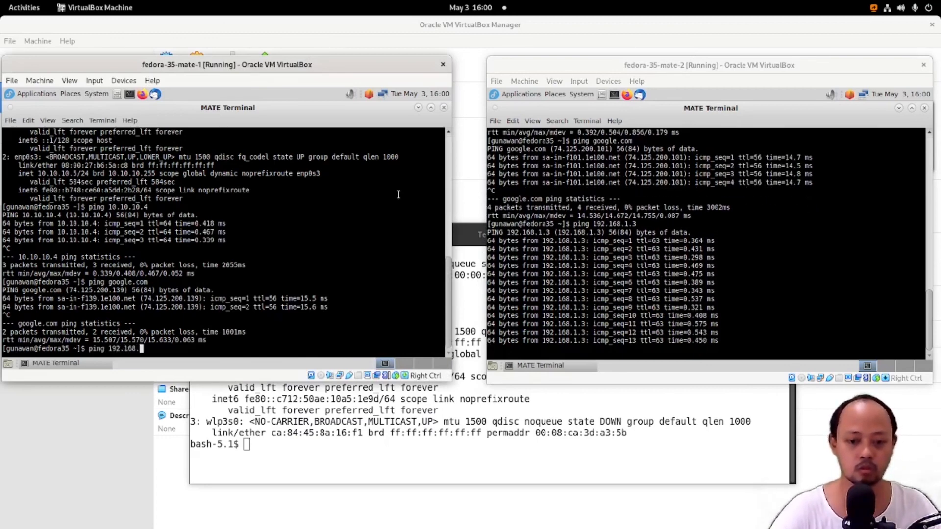
{"action": "type", "text": "1.3"}
{"action": "key", "text": "Return"}
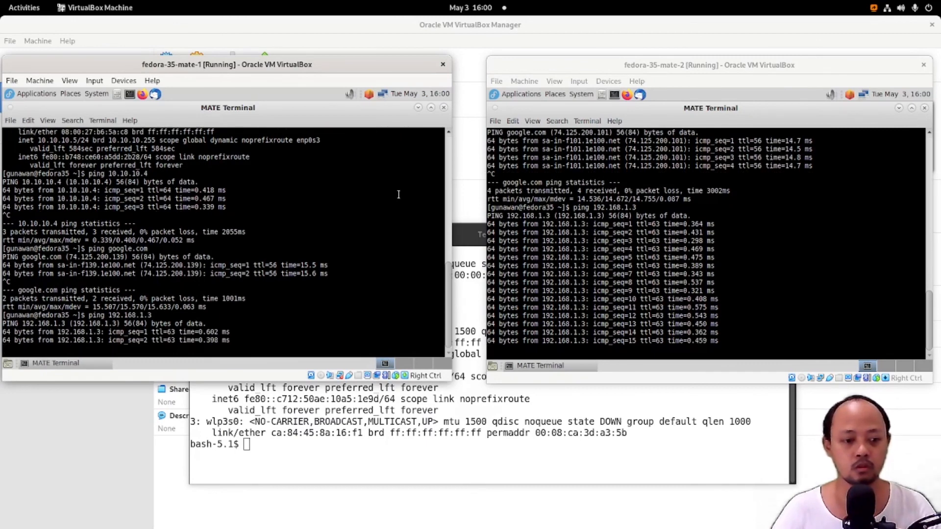
{"action": "key", "text": "ctrl+c"}
{"action": "left_click", "coordinate": [642, 278]}
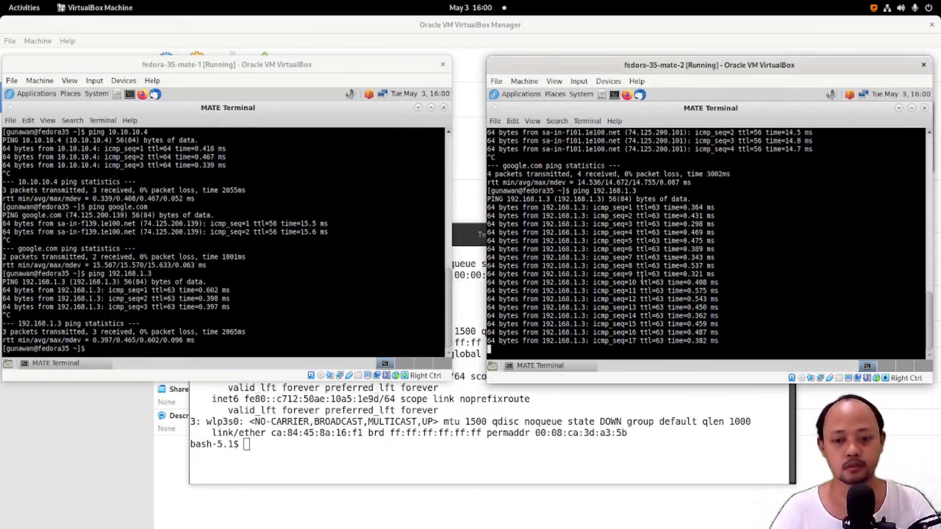
{"action": "key", "text": "ctrl+c"}
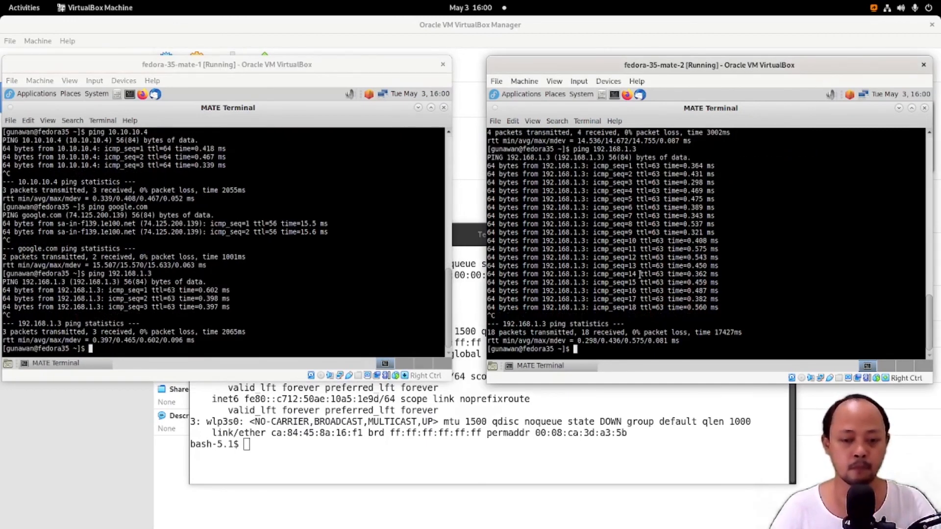
Step: Bring the host Terminal forward, switch to Xournal++, and compare the NAT diagram on page 1 with the NAT Network diagram on page 2
{"action": "left_click", "coordinate": [541, 469]}
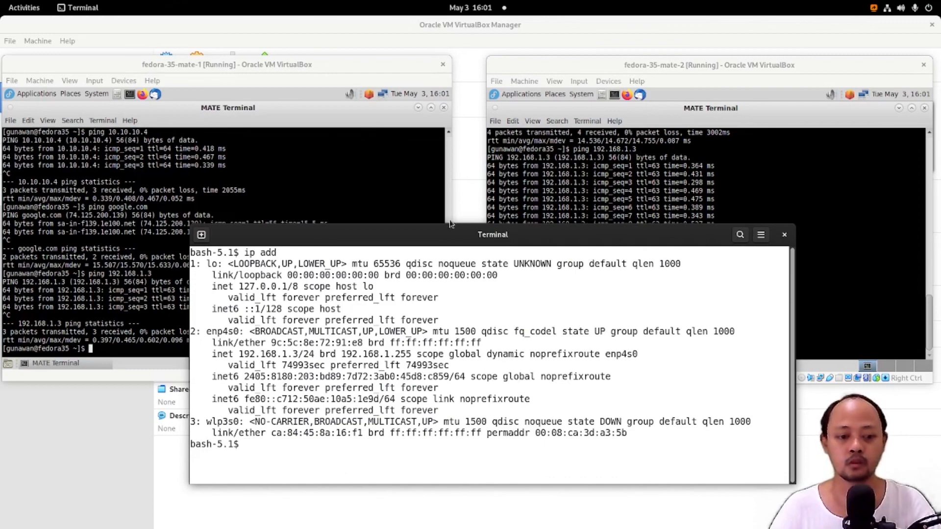
{"action": "left_click", "coordinate": [20, 8]}
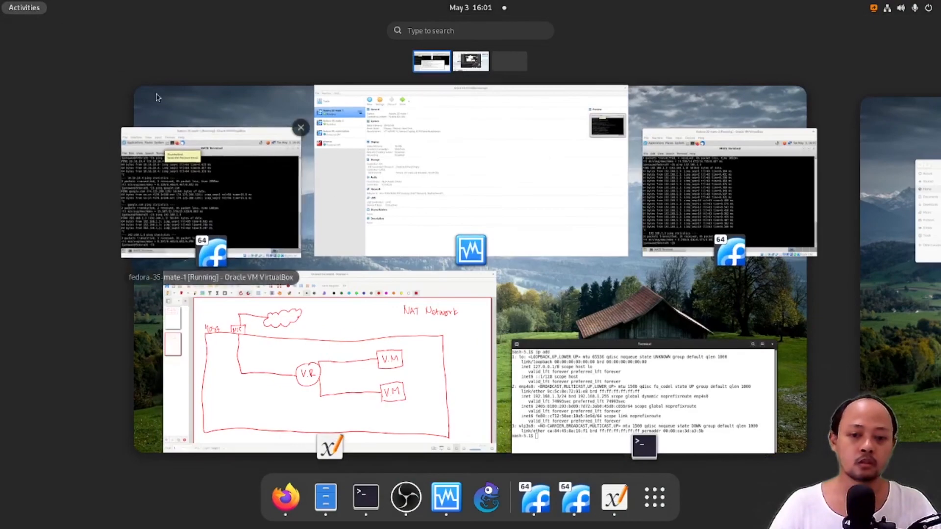
{"action": "left_click", "coordinate": [420, 351]}
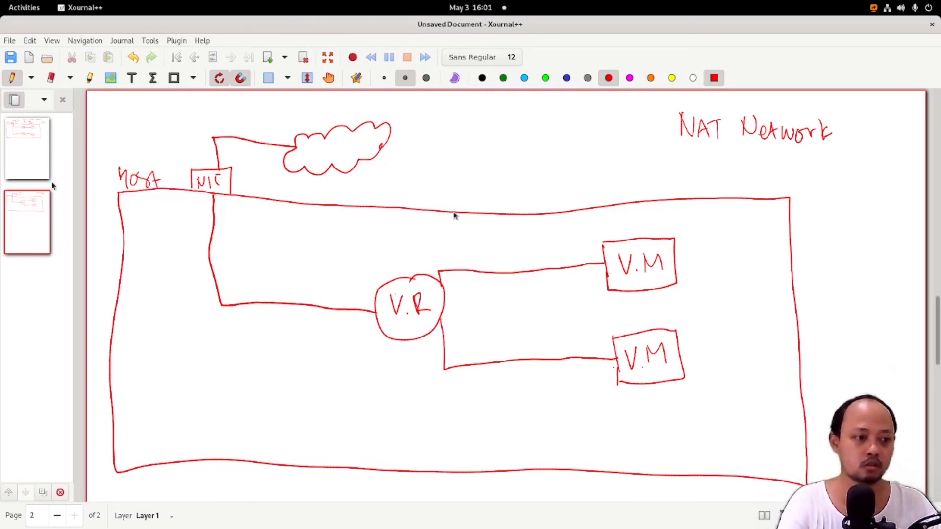
{"action": "left_click", "coordinate": [34, 174]}
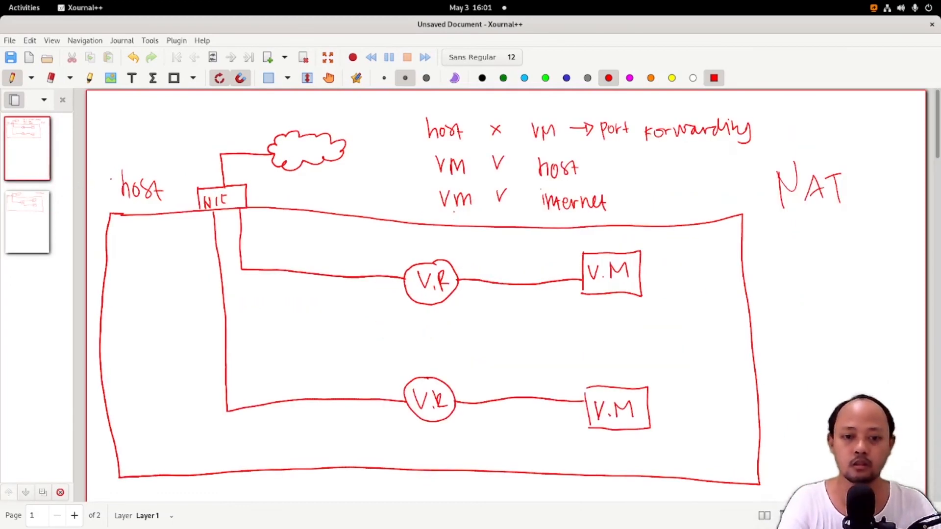
{"action": "left_click", "coordinate": [43, 234]}
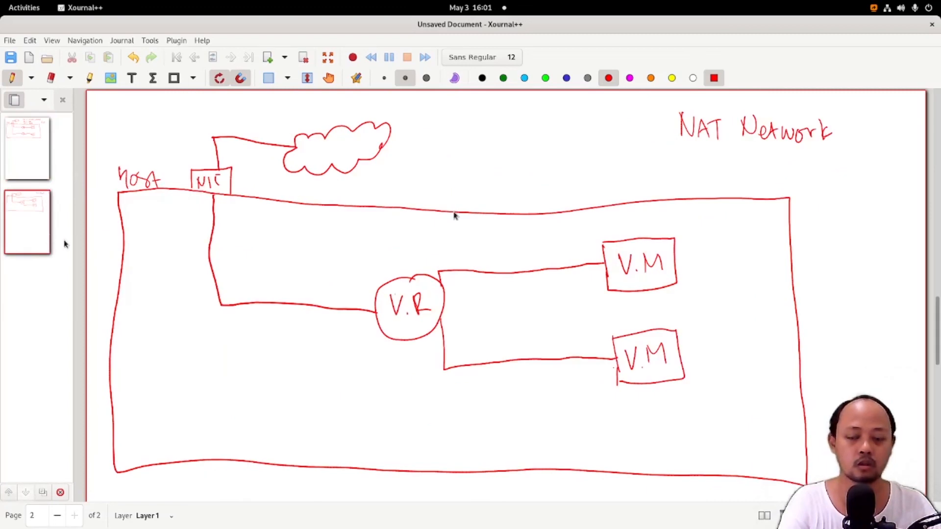